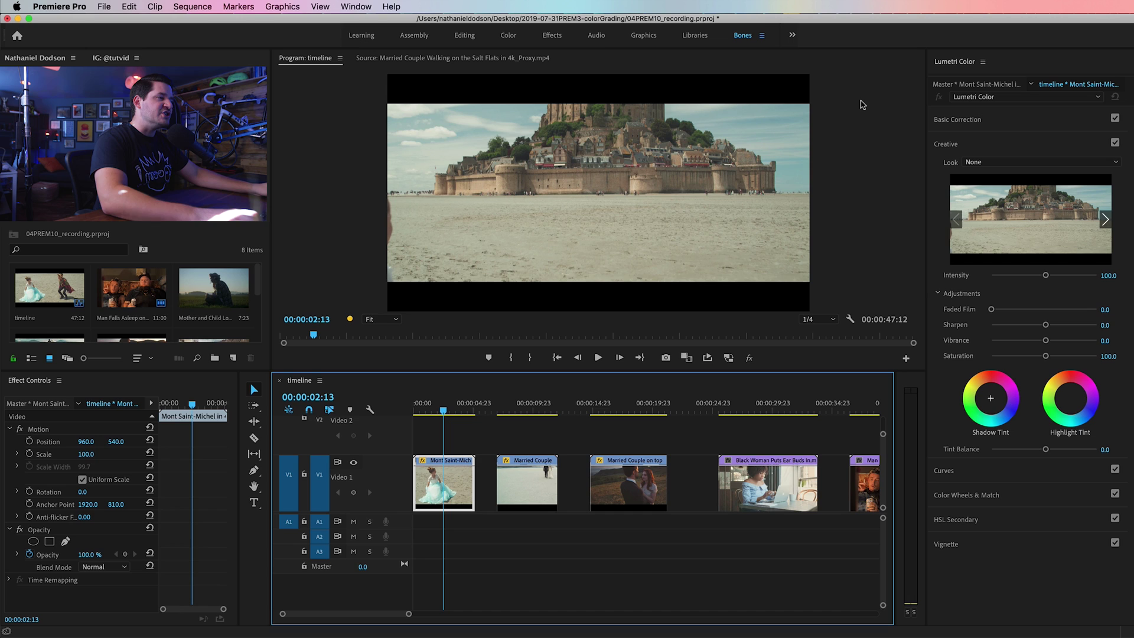
# - Bring Chrome's LUT Generator page at generator.iwltbap.com in front of Premiere Pro
pyautogui.press('super+Tab')
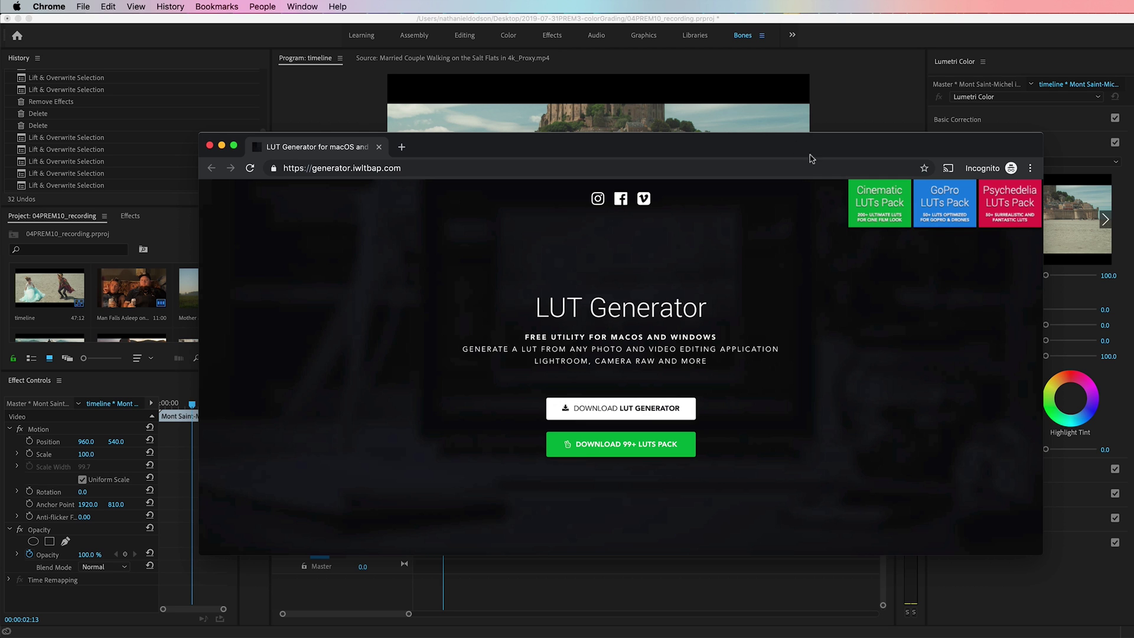
# - Scrub past the opening shots and stop on the Married Couple clip at 00:00:18:13
pyautogui.click(874, 95)
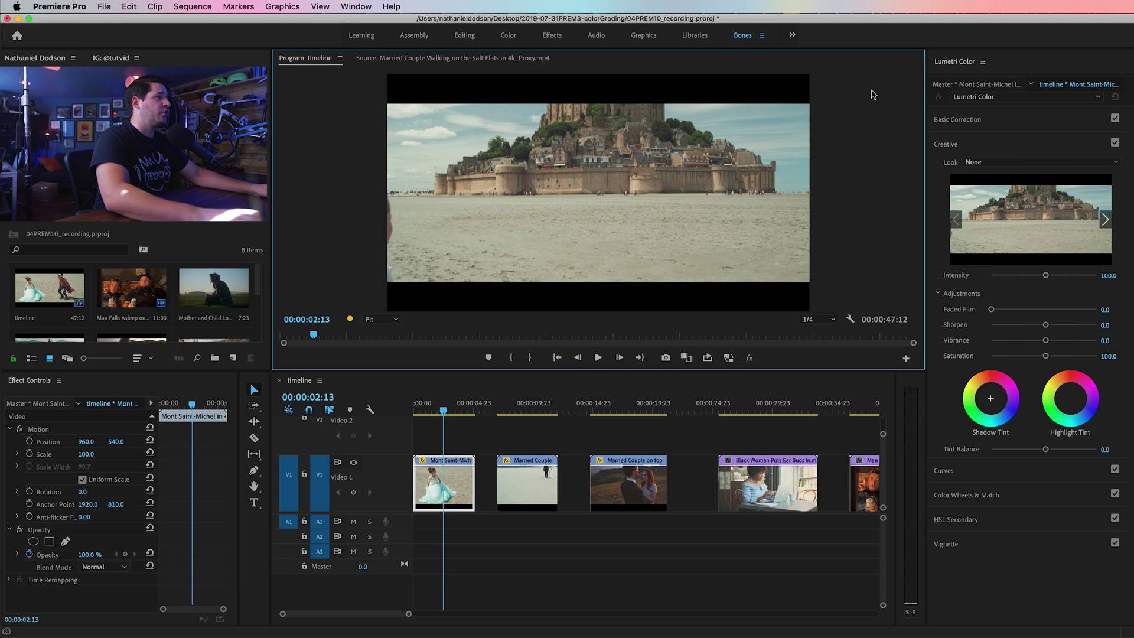
pyautogui.click(440, 411)
pyautogui.moveTo(440, 412)
pyautogui.mouseDown()
pyautogui.moveTo(419, 412)
pyautogui.moveTo(443, 416)
pyautogui.mouseUp()
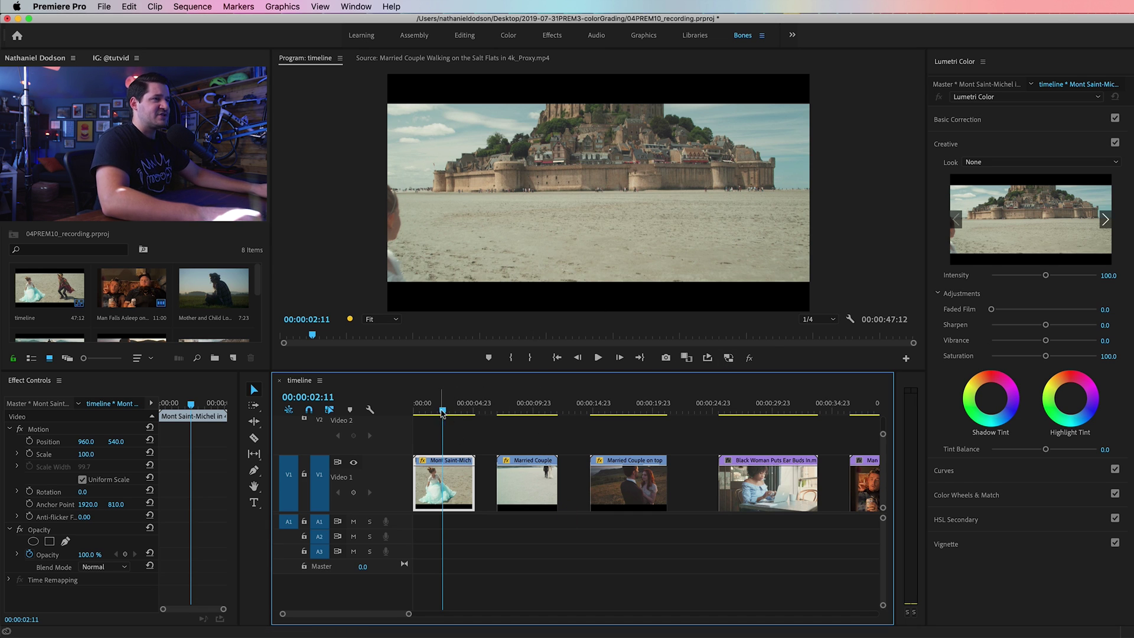
pyautogui.moveTo(443, 413)
pyautogui.mouseDown()
pyautogui.moveTo(430, 413)
pyautogui.moveTo(462, 420)
pyautogui.mouseUp()
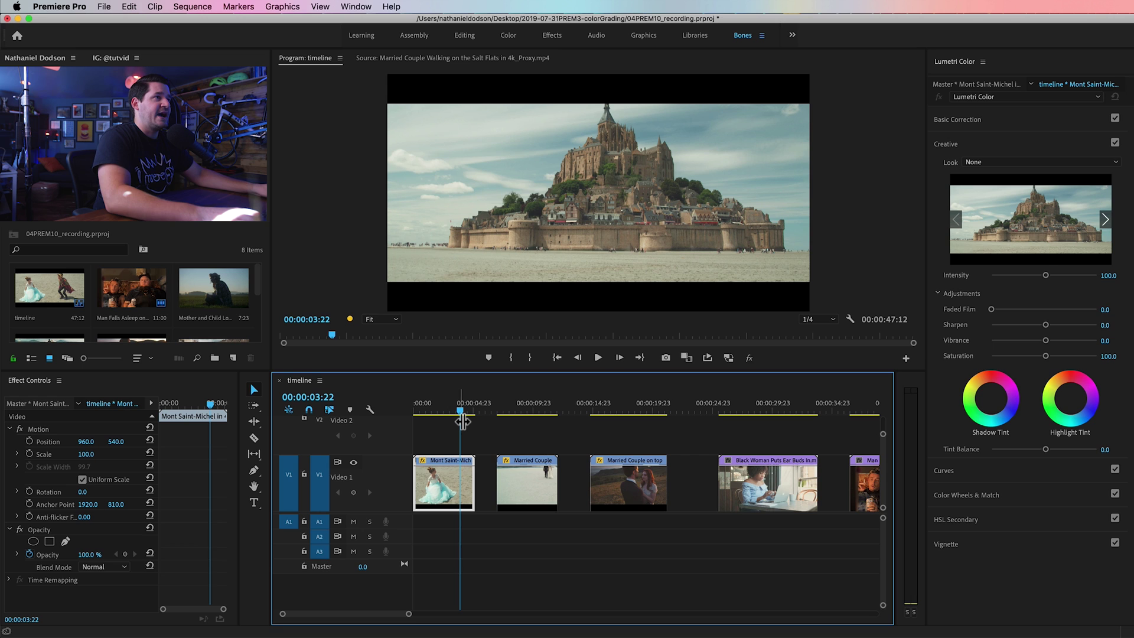
pyautogui.moveTo(462, 416); pyautogui.dragTo(629, 408)
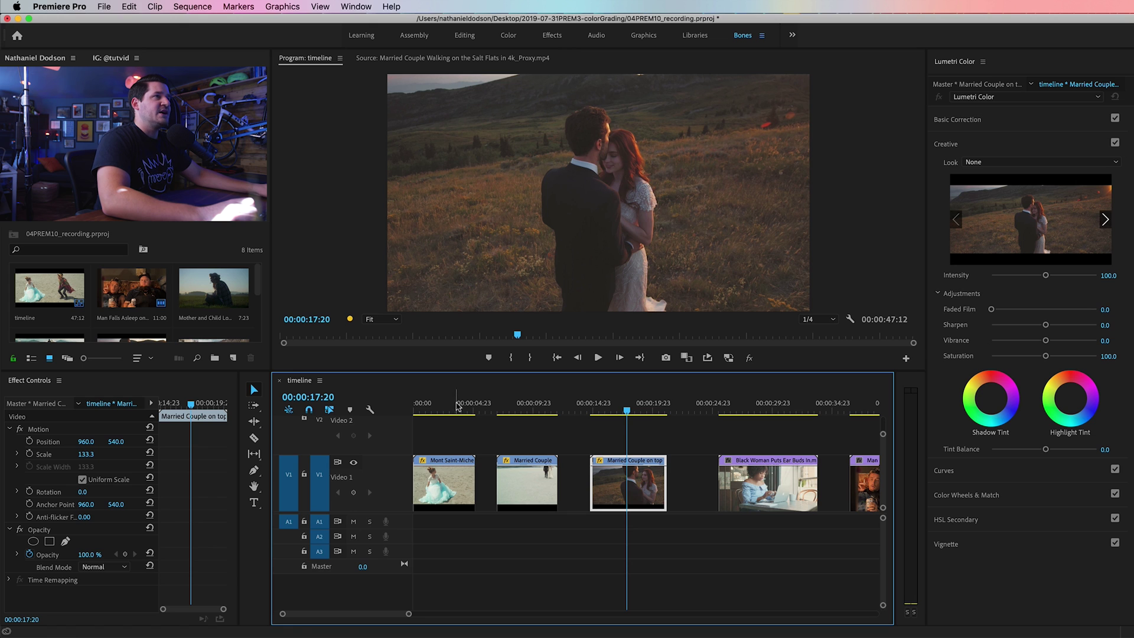
pyautogui.moveTo(627, 414); pyautogui.dragTo(632, 411)
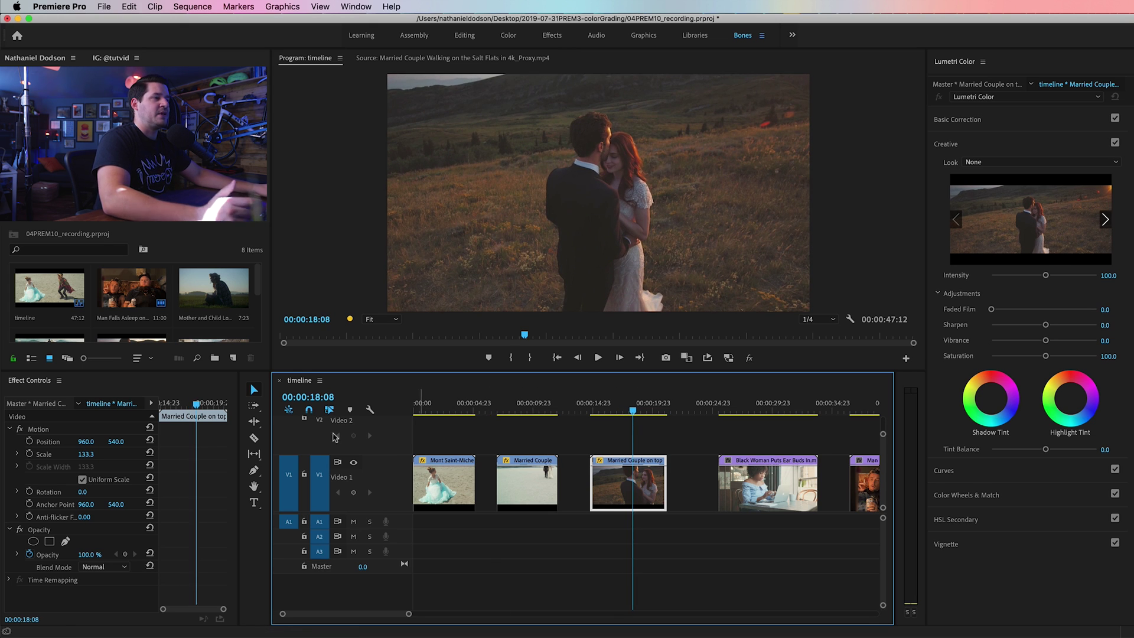
pyautogui.press('Right')
pyautogui.press('Right')
pyautogui.press('Right')
pyautogui.press('Right')
pyautogui.press('Right')
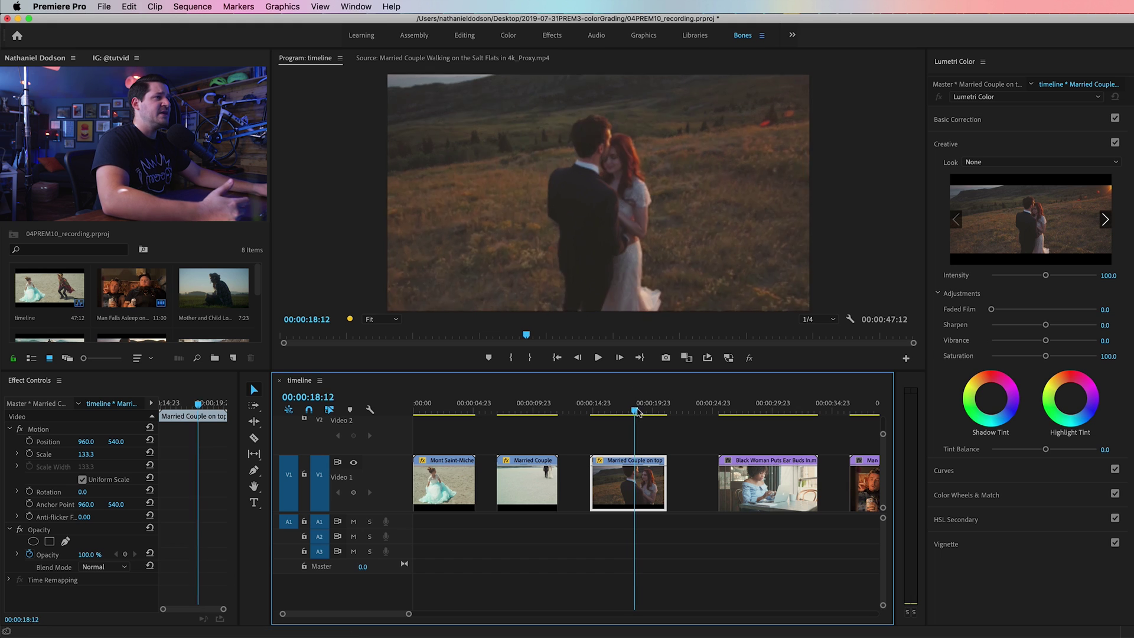
# - Export the 00:00:18:13 frame to the Desktop as a PNG still named 'still'
pyautogui.click(667, 358)
pyautogui.write('still')
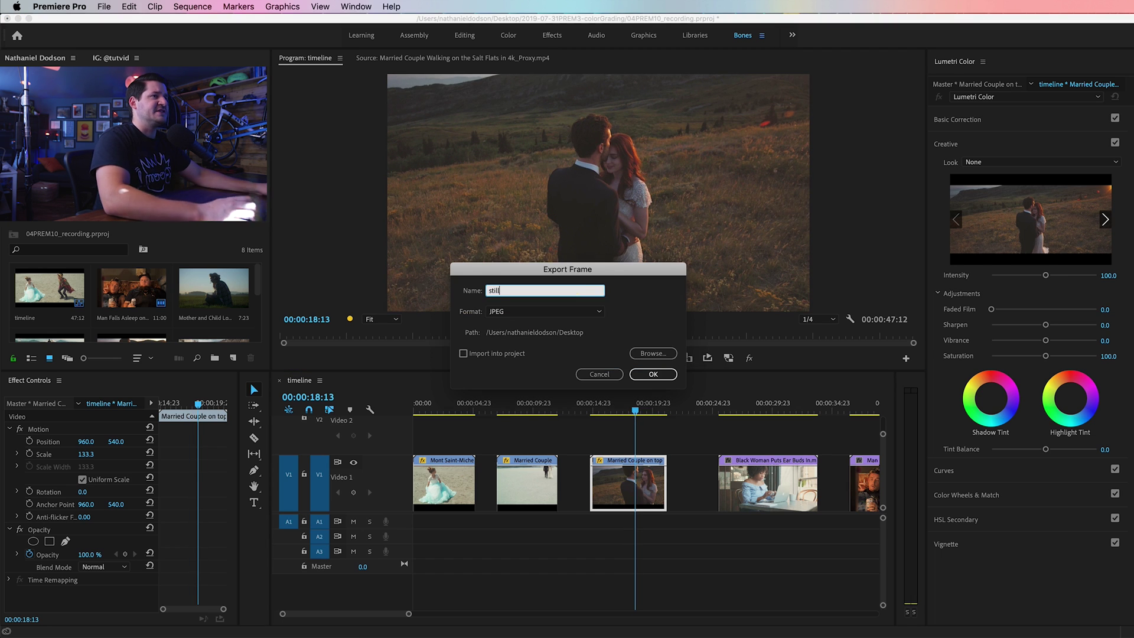
pyautogui.click(517, 316)
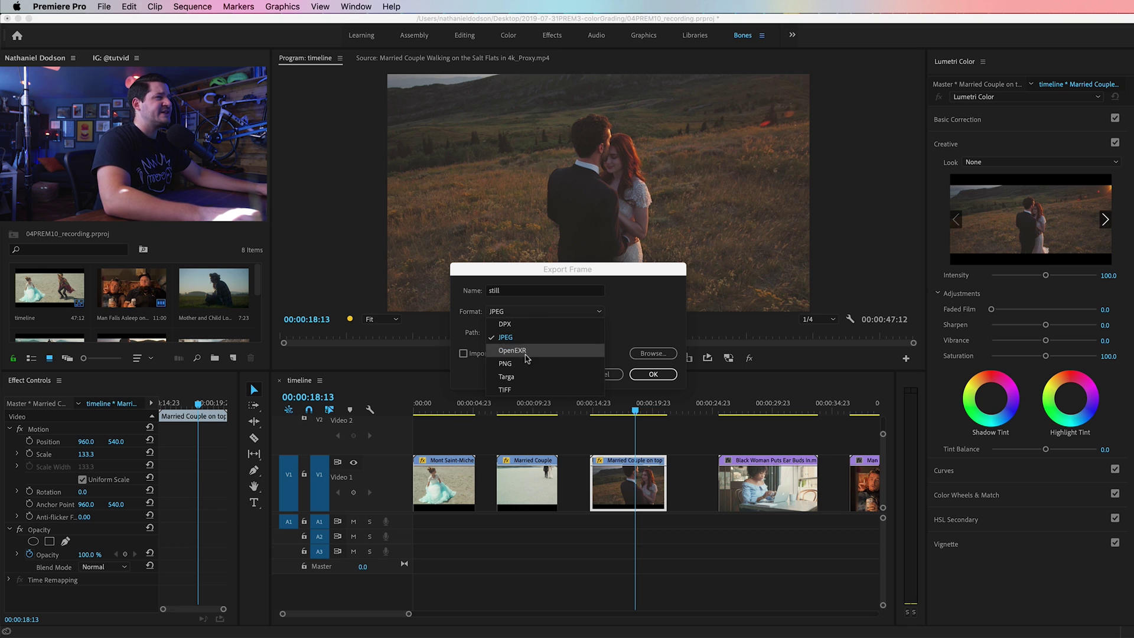
pyautogui.click(520, 362)
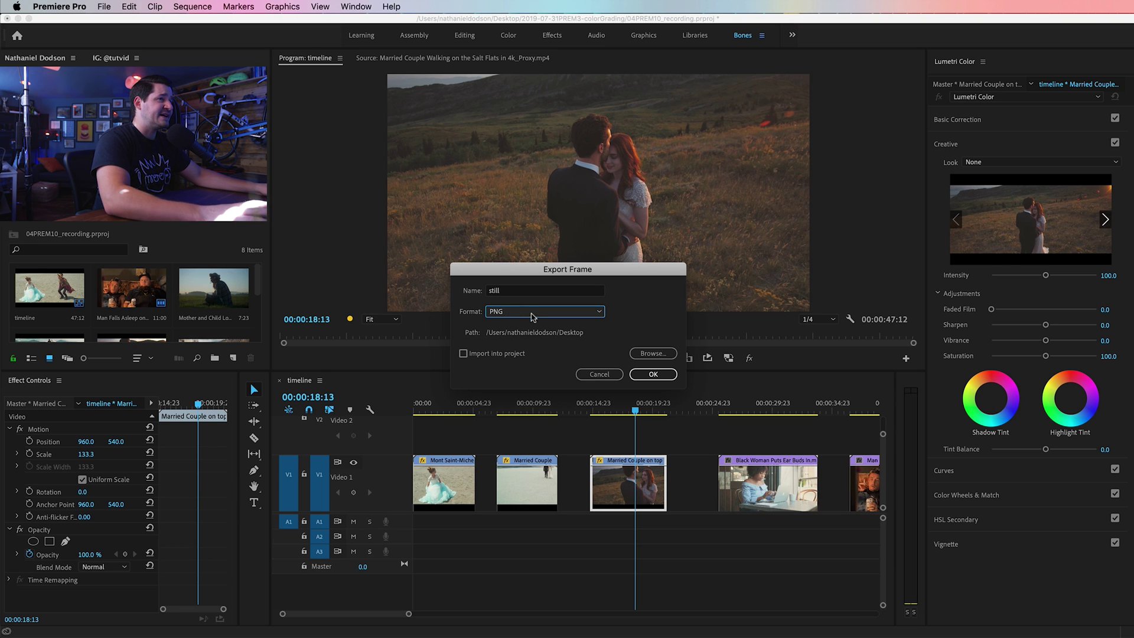
pyautogui.click(654, 374)
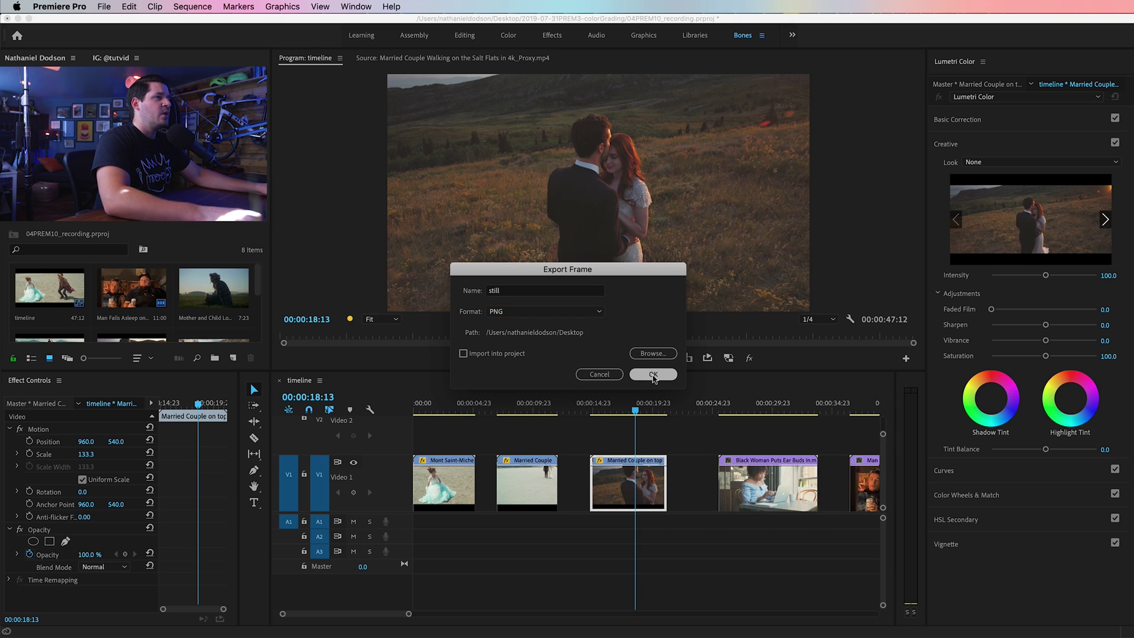
pyautogui.press('super+Tab')
pyautogui.press('super+Tab')
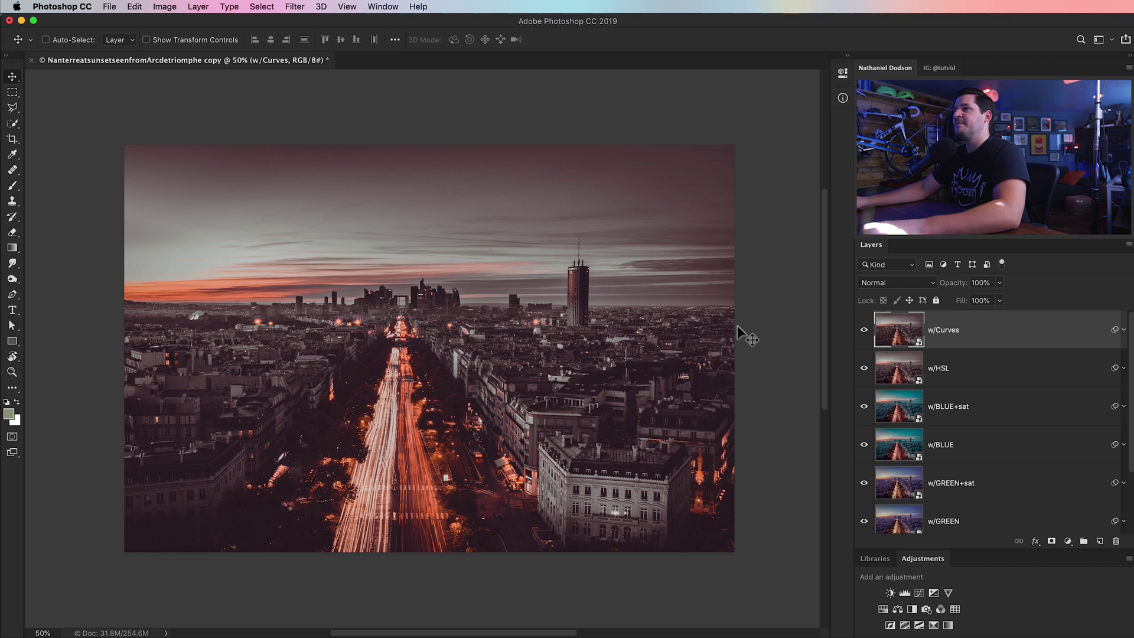
# - Open still.png from the Desktop in Photoshop
pyautogui.press('super')
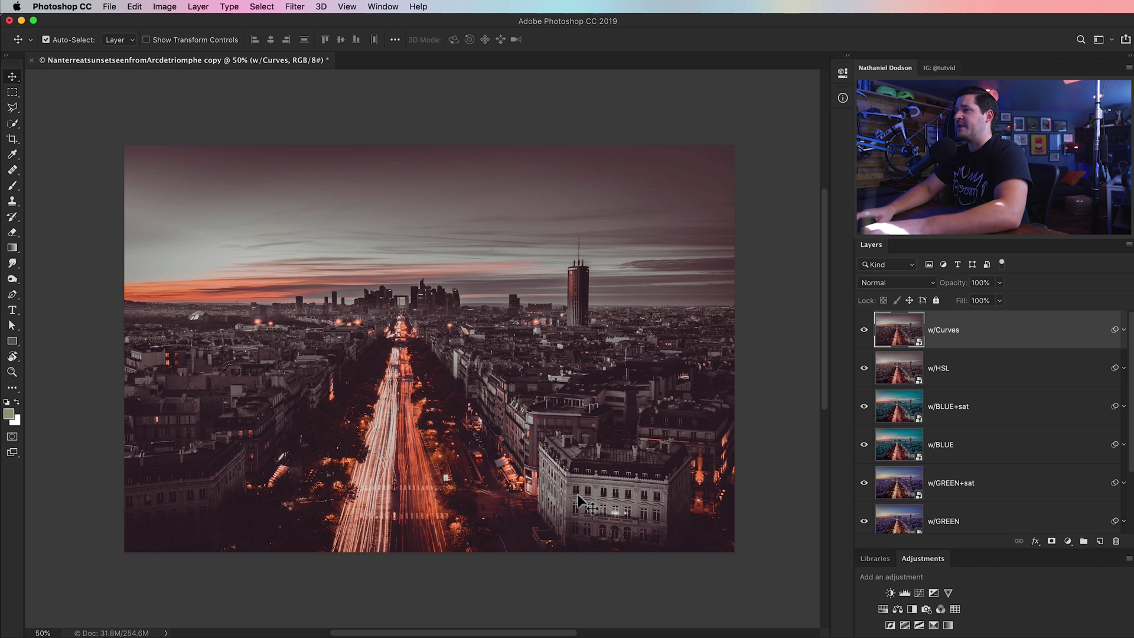
pyautogui.press('super+o')
pyautogui.click(387, 119)
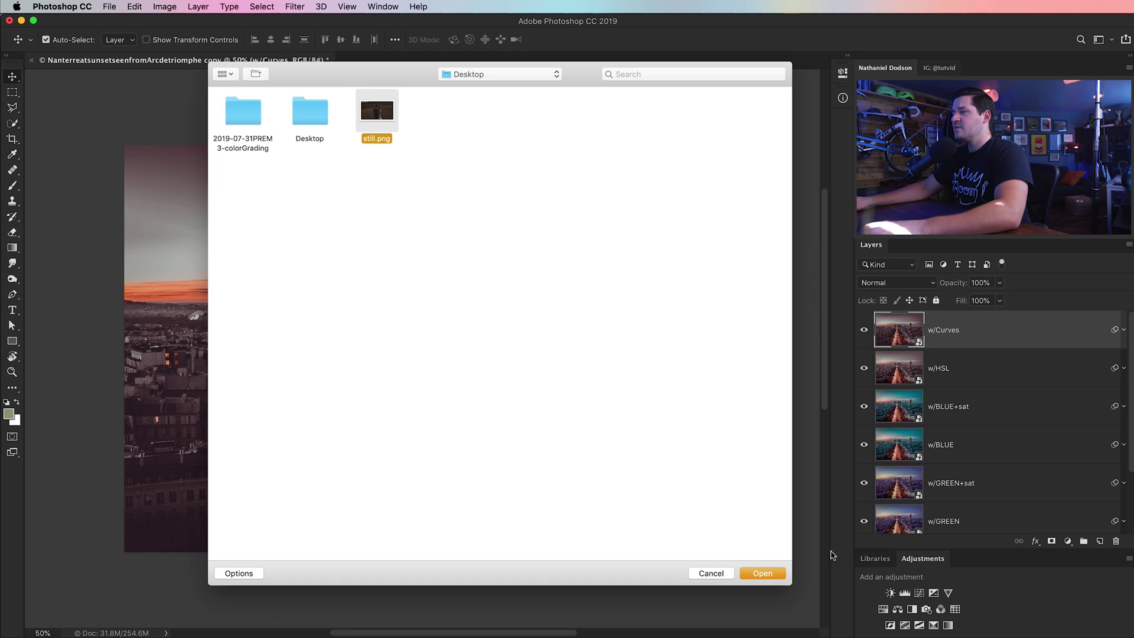
pyautogui.click(763, 573)
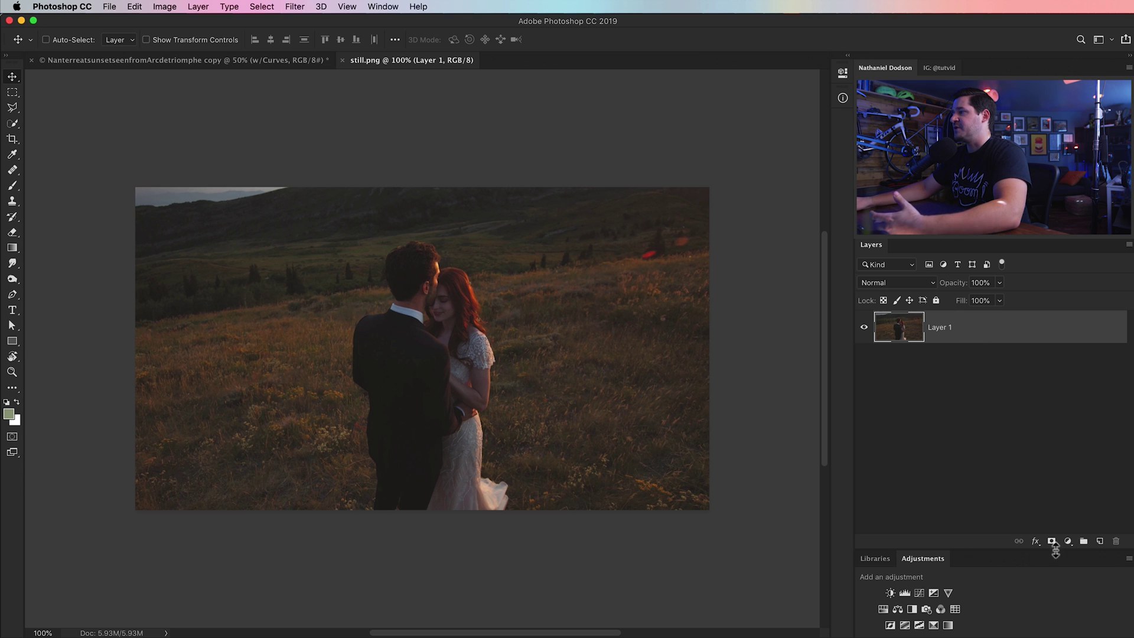
# - Browse the File > Export options without exporting, then launch the Camera Raw Filter
pyautogui.click(105, 7)
pyautogui.moveTo(190, 149)
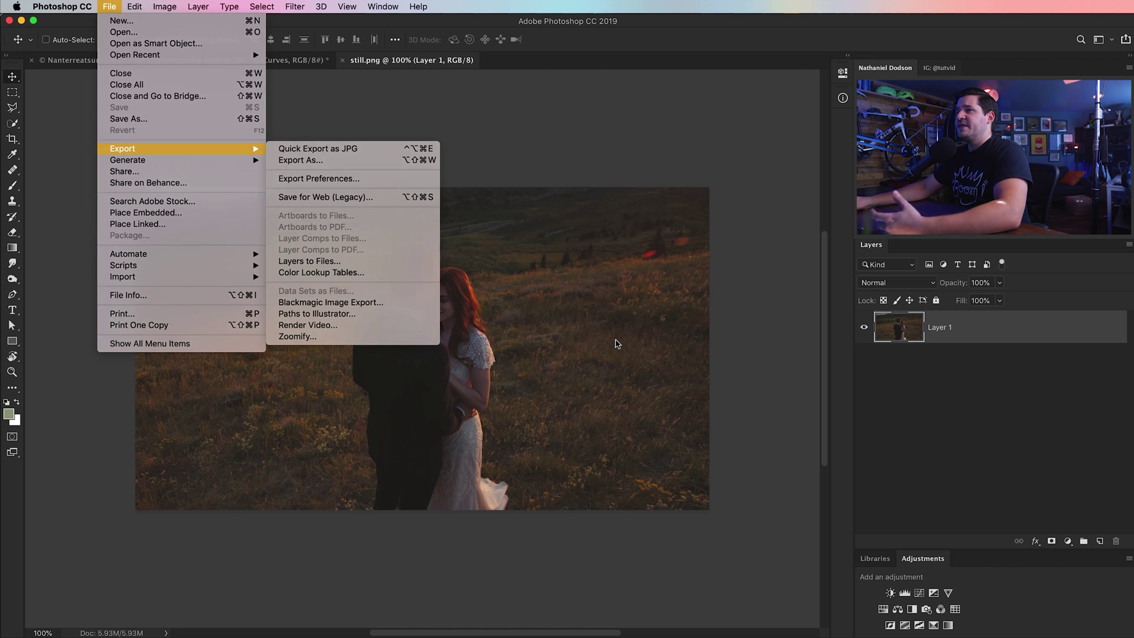
pyautogui.press('Escape')
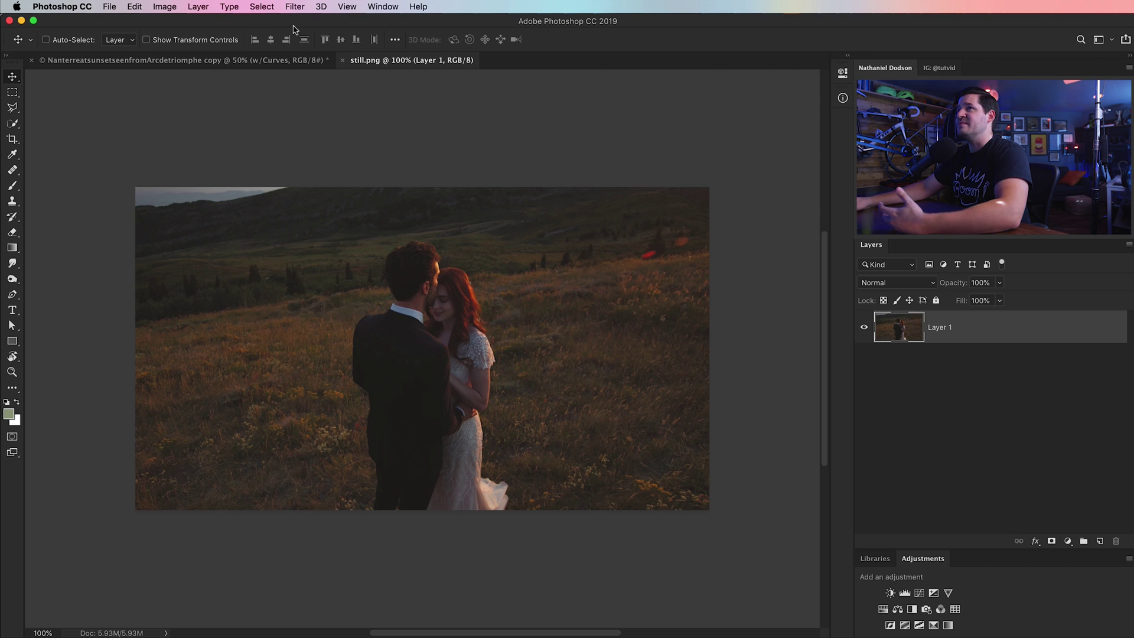
pyautogui.click(295, 7)
pyautogui.click(335, 72)
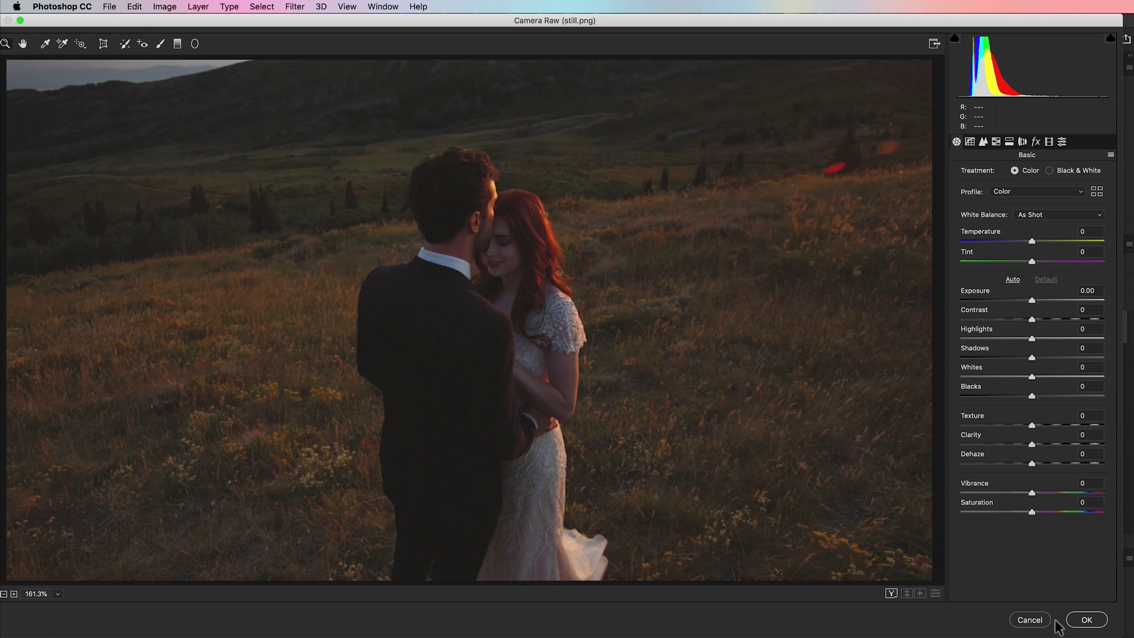
# - Cancel and relaunch the Camera Raw Filter on the still, glancing at the LUT Generator page
pyautogui.click(1034, 620)
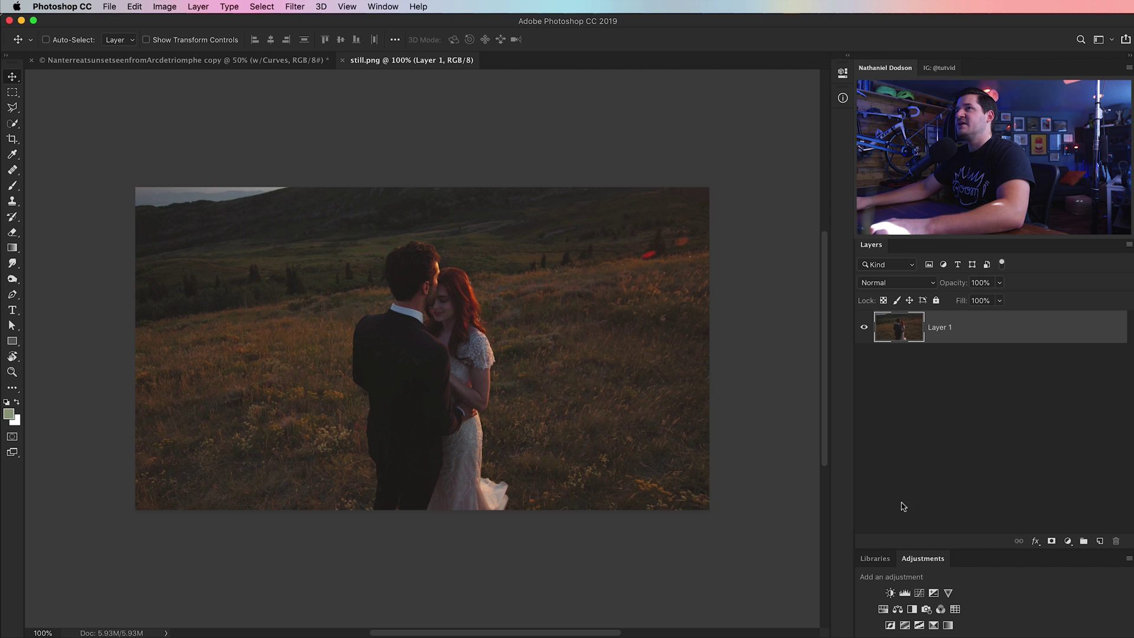
pyautogui.click(298, 7)
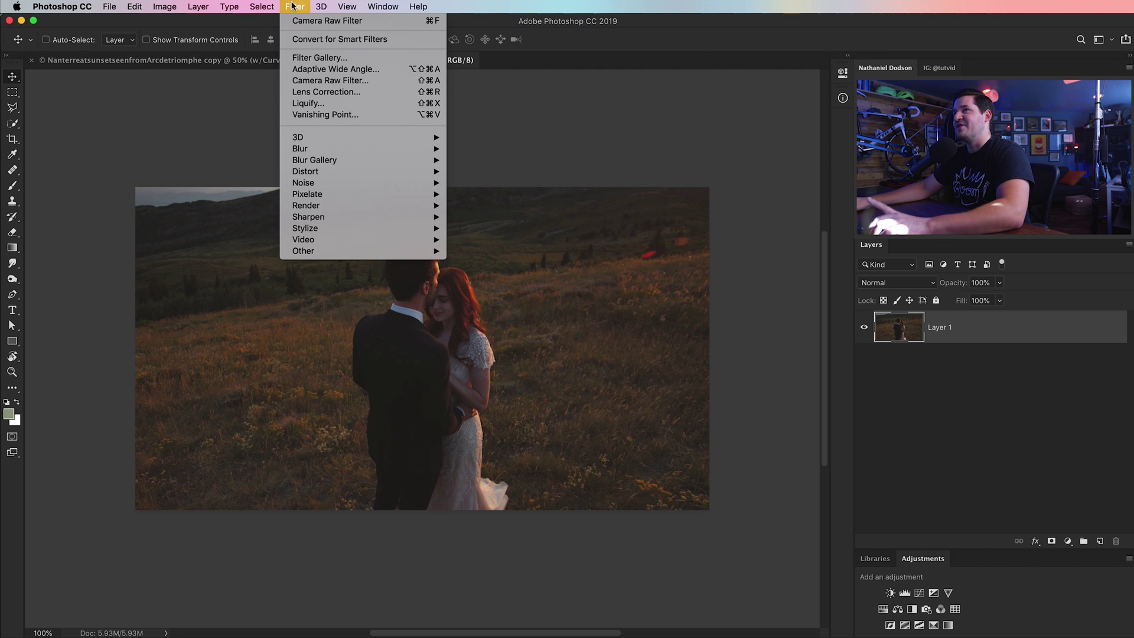
pyautogui.click(331, 81)
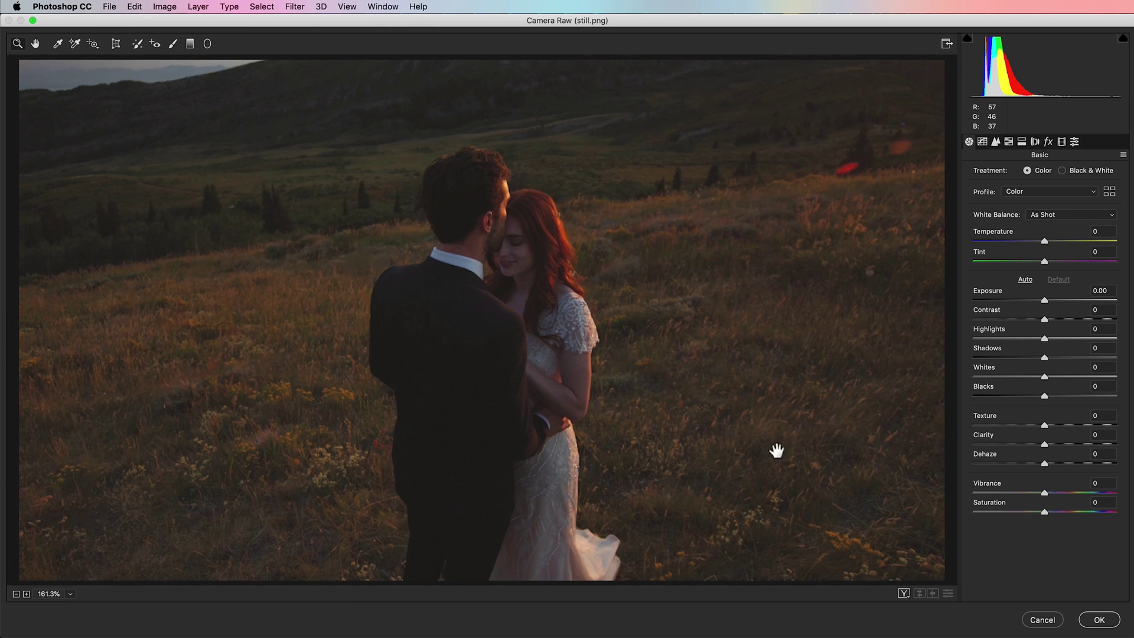
pyautogui.press('super+Tab')
pyautogui.press('super+Tab')
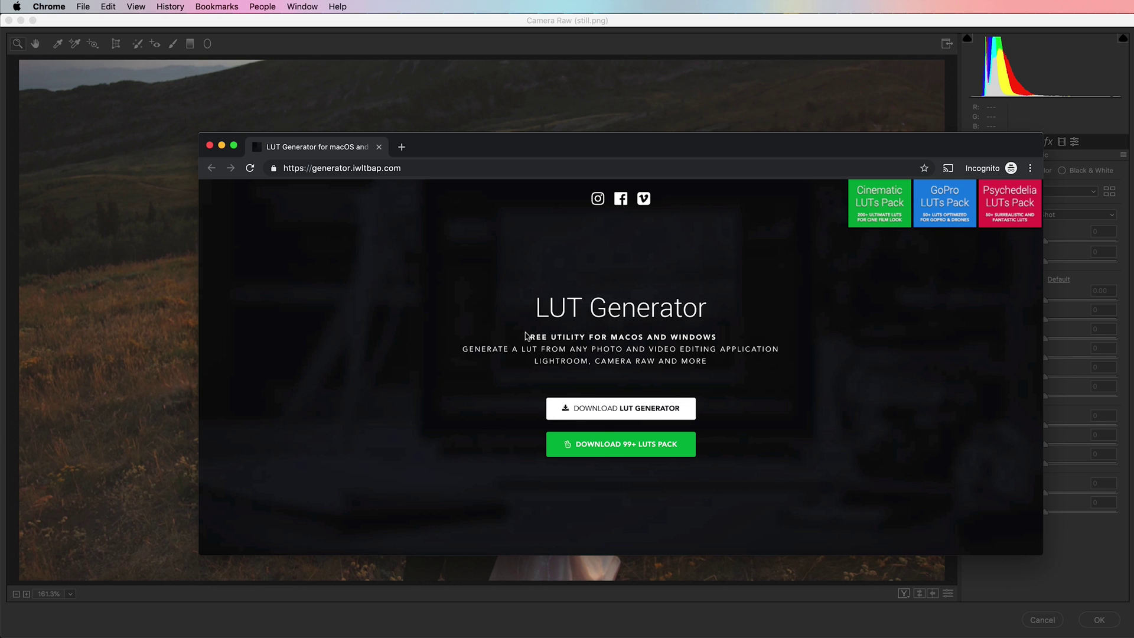
pyautogui.click(591, 89)
# - Check the preview at 200% around the woman's face, then return it to 100%
pyautogui.press('super+equal')
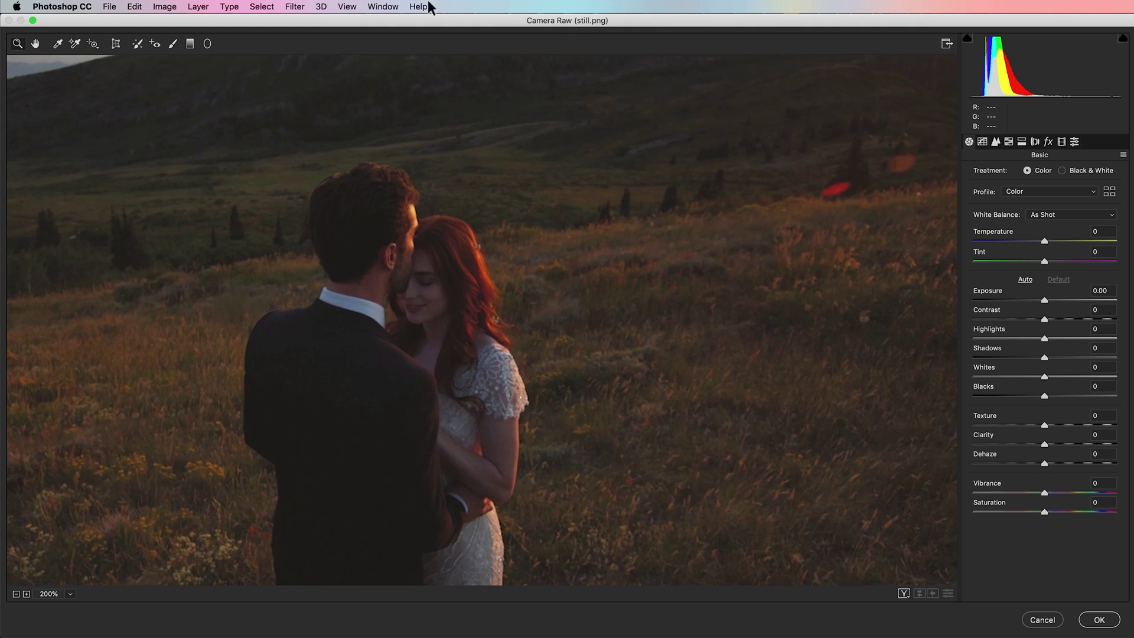
pyautogui.press('super+minus')
pyautogui.press('super+minus')
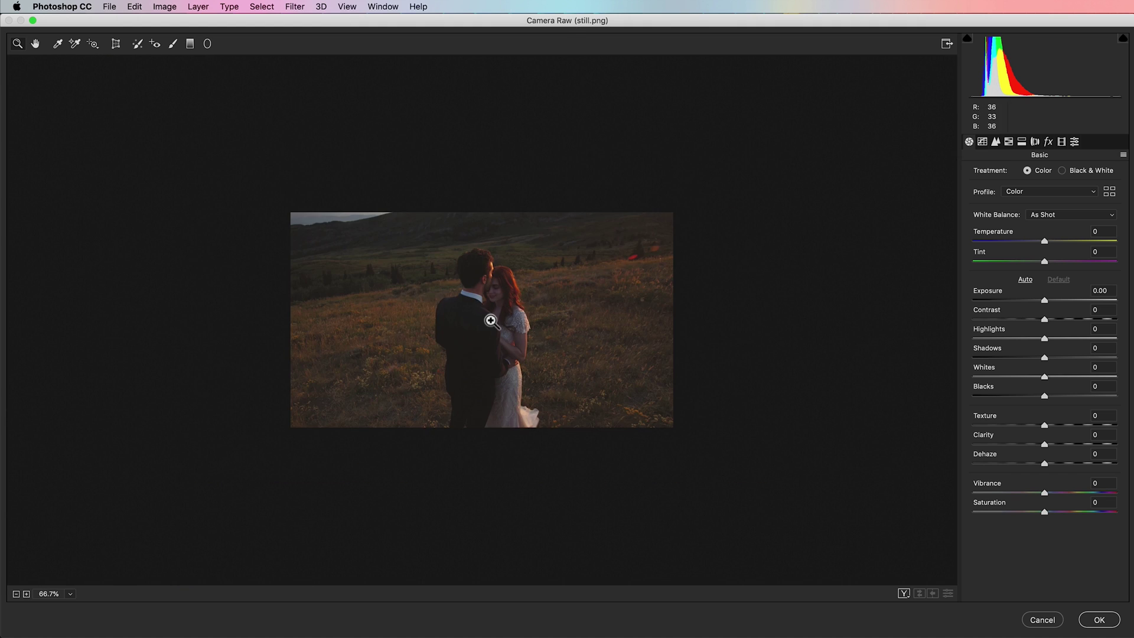
pyautogui.press('super+equal')
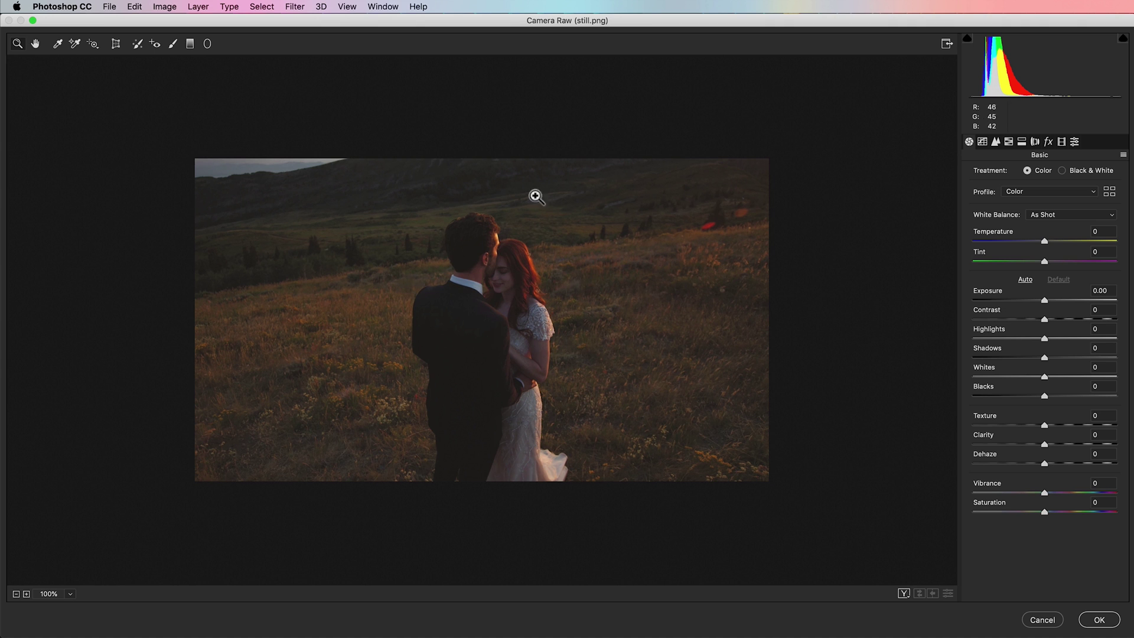
pyautogui.click(529, 303)
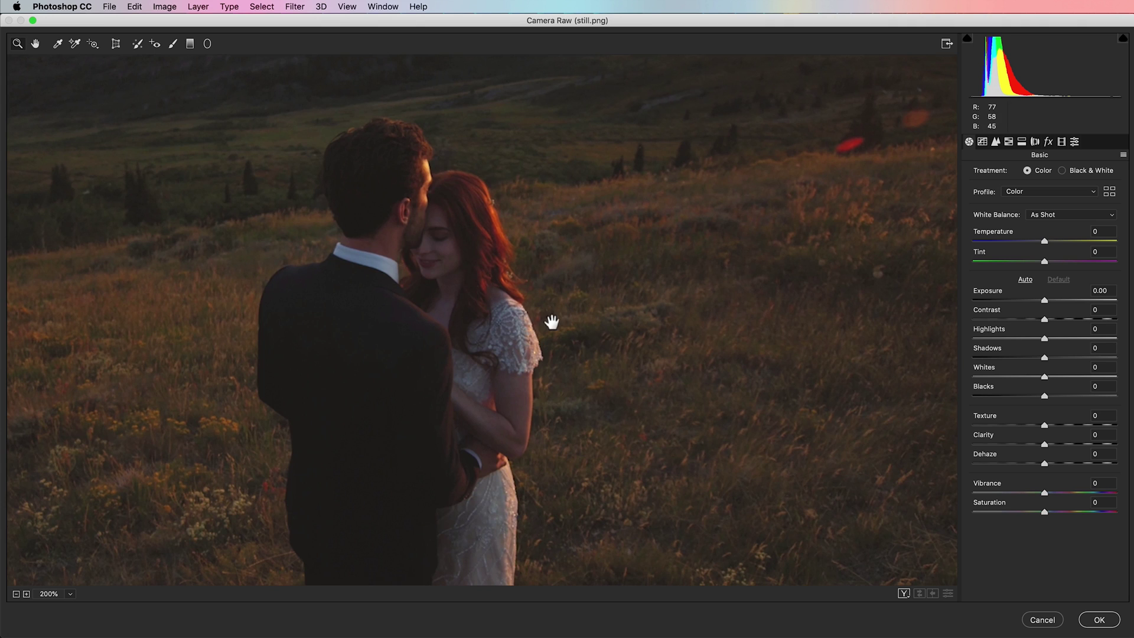
pyautogui.press('super+minus')
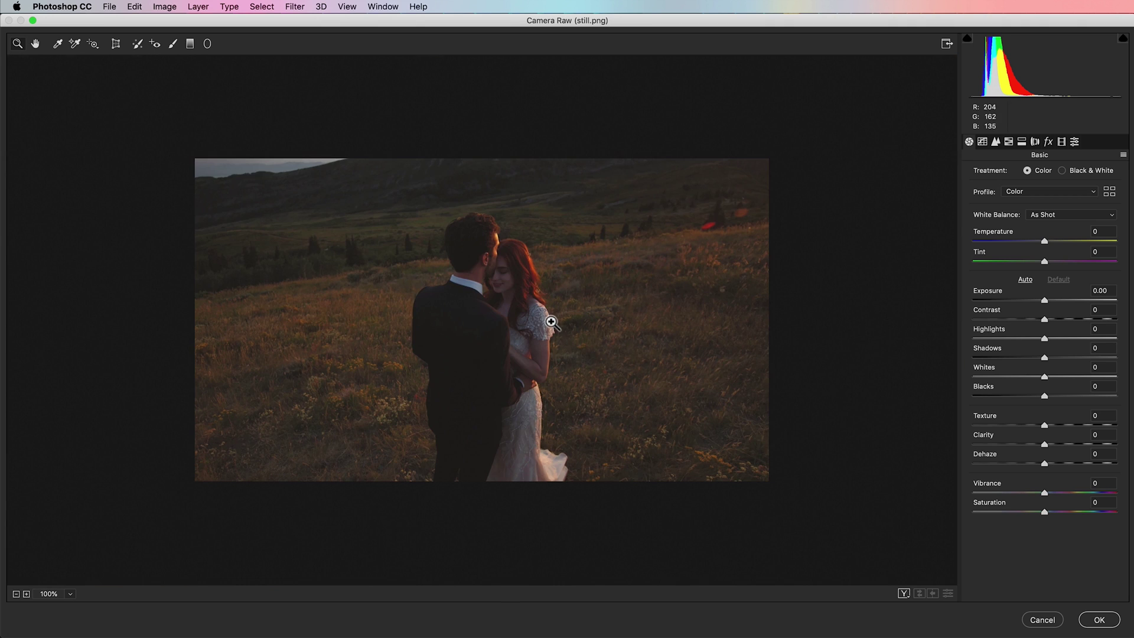
pyautogui.click(1062, 143)
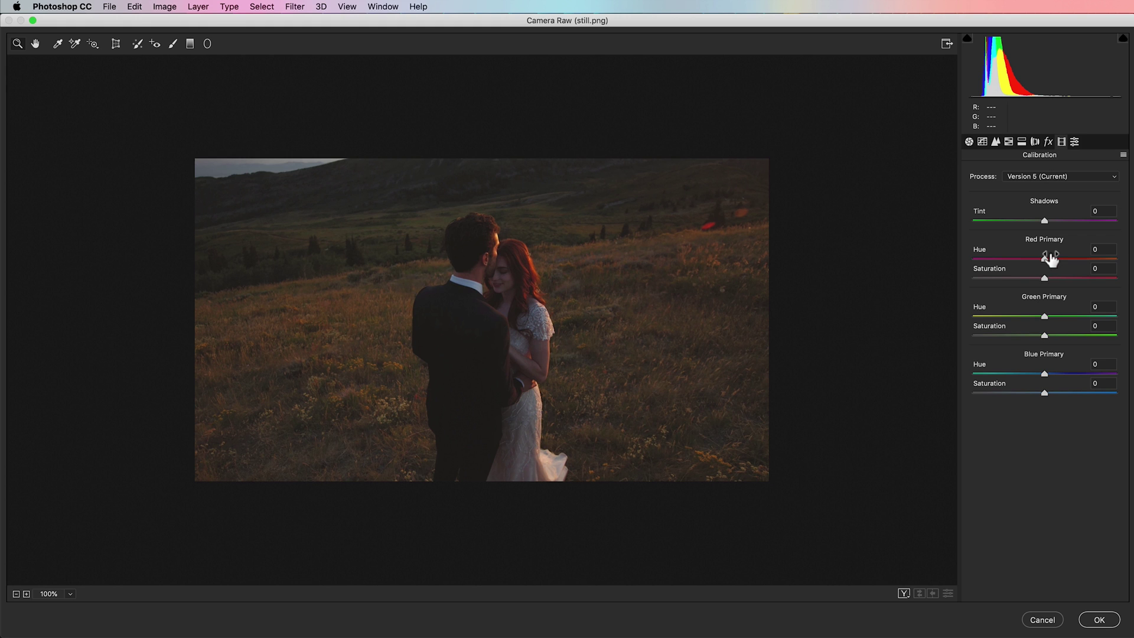
# - Set calibration Red hue +100/sat -57, Green +100/-23, and Blue -100/+3
pyautogui.moveTo(1046, 259); pyautogui.dragTo(1116, 260)
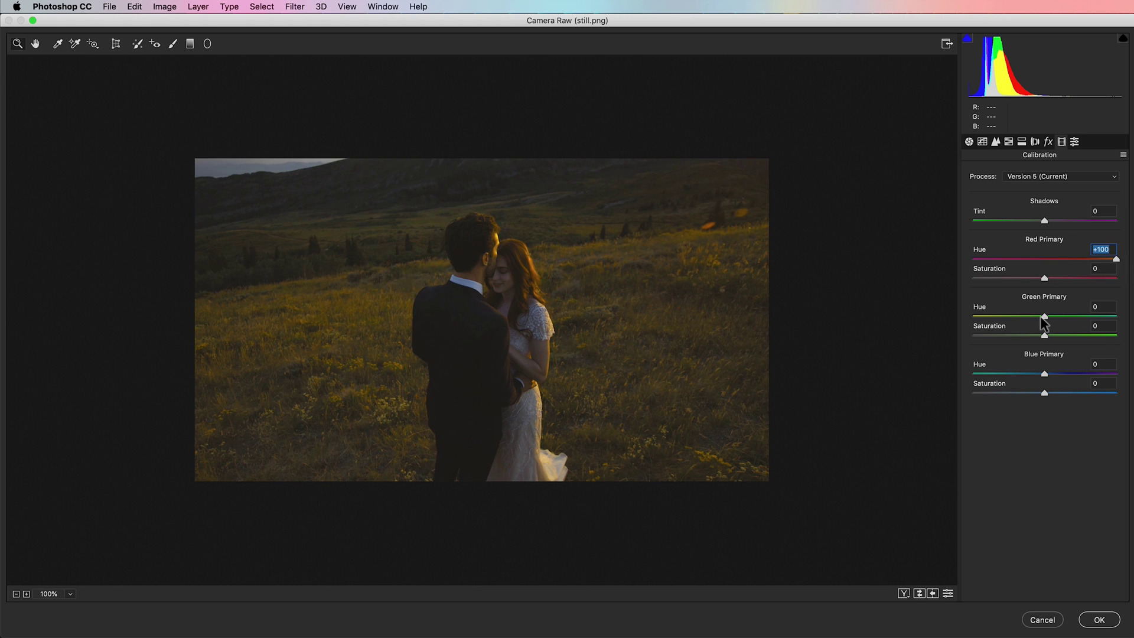
pyautogui.moveTo(1044, 317); pyautogui.dragTo(1128, 328)
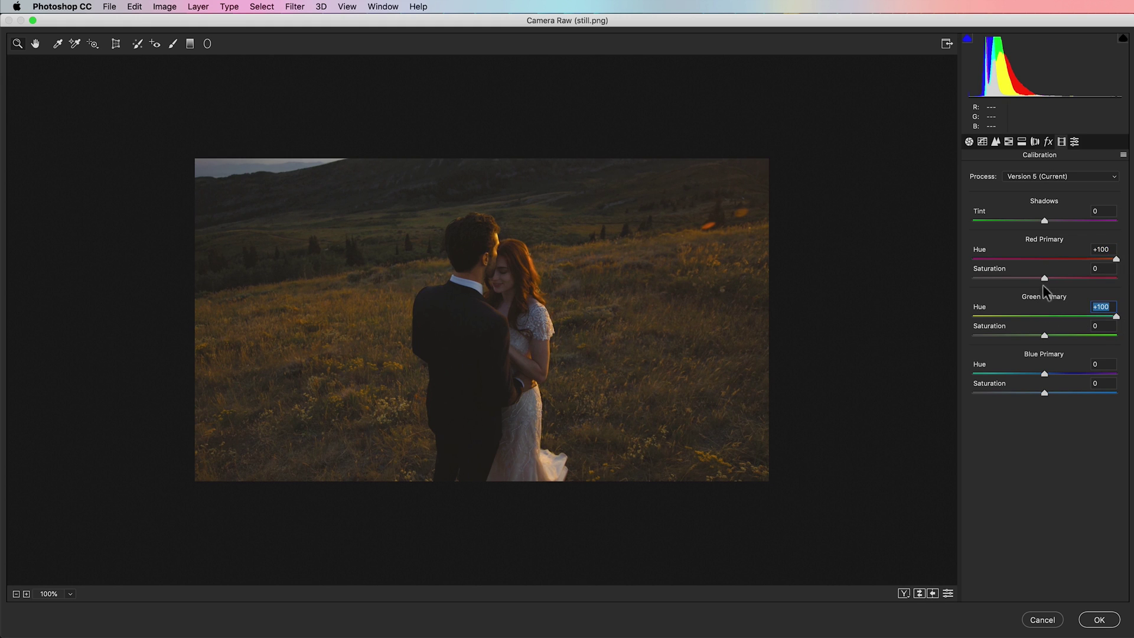
pyautogui.moveTo(1011, 277); pyautogui.dragTo(1004, 279)
pyautogui.moveTo(1032, 341); pyautogui.dragTo(1031, 342)
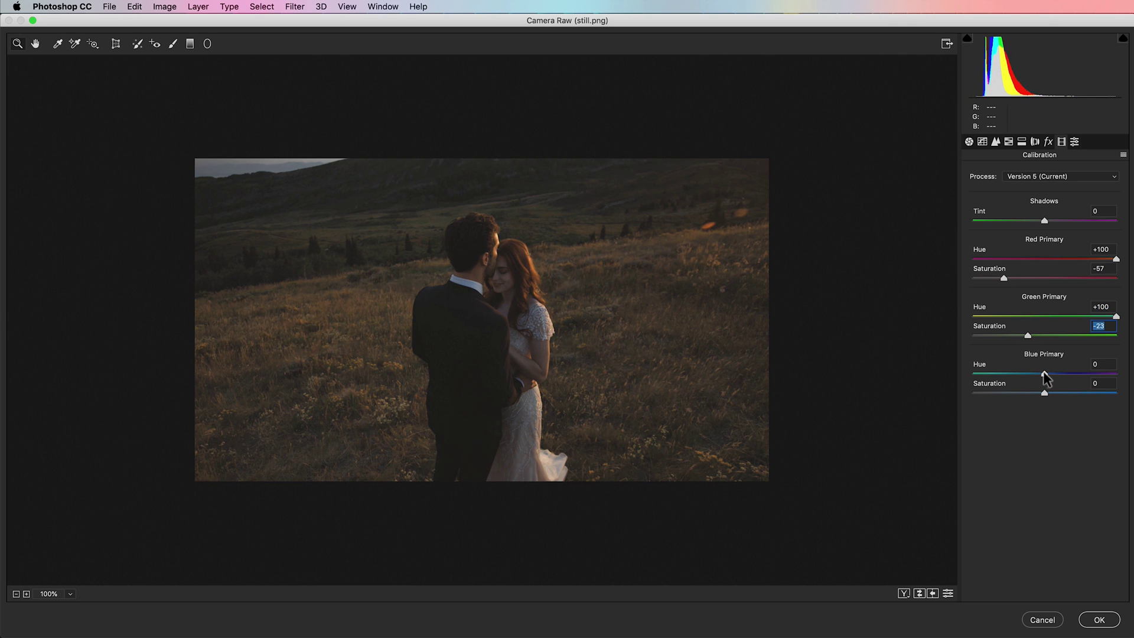
pyautogui.moveTo(1046, 378); pyautogui.dragTo(959, 374)
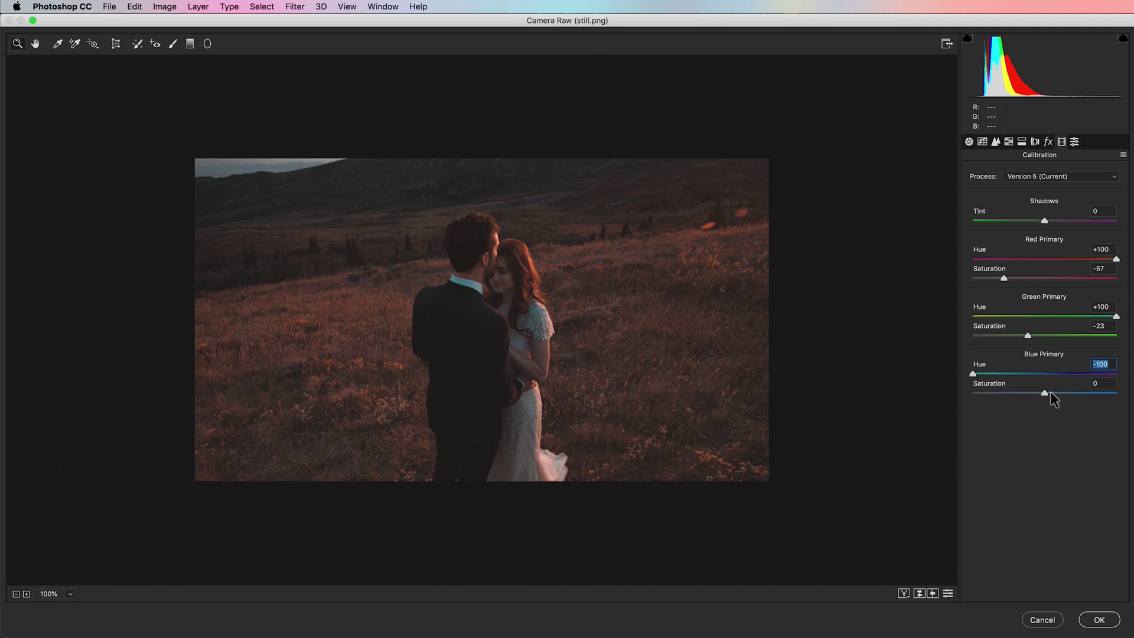
pyautogui.moveTo(1046, 392)
pyautogui.mouseDown()
pyautogui.moveTo(1061, 392)
pyautogui.moveTo(1004, 394)
pyautogui.moveTo(1047, 393)
pyautogui.mouseUp()
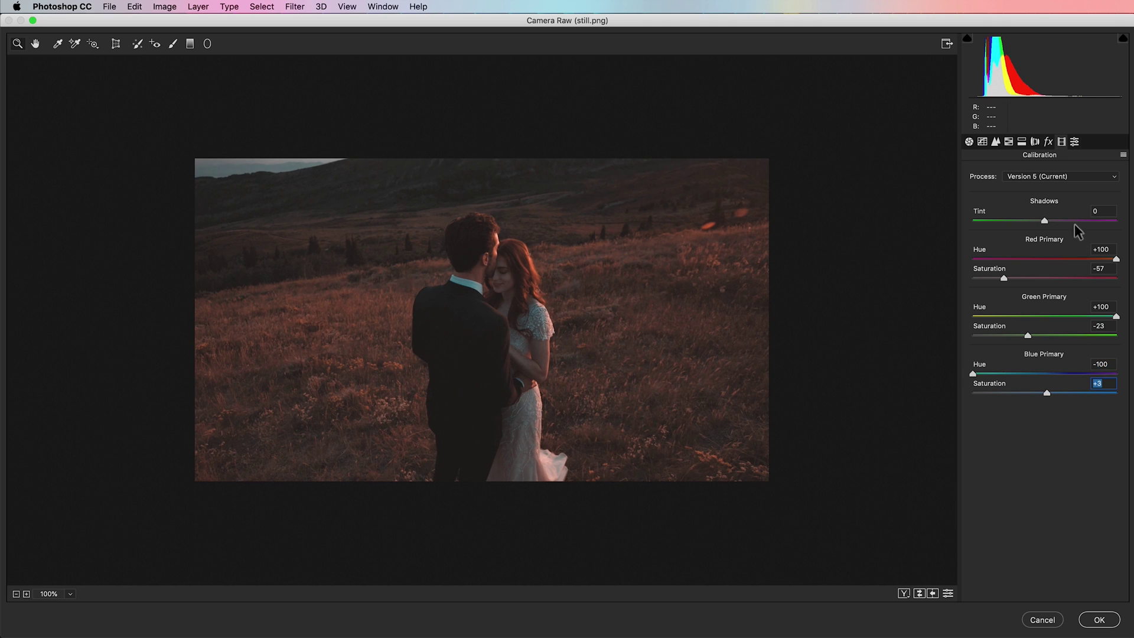
# - In HSL, desaturate Yellows and Greens, set Aquas–Magentas to -100, Reds hue +10, Oranges -8
pyautogui.click(1010, 143)
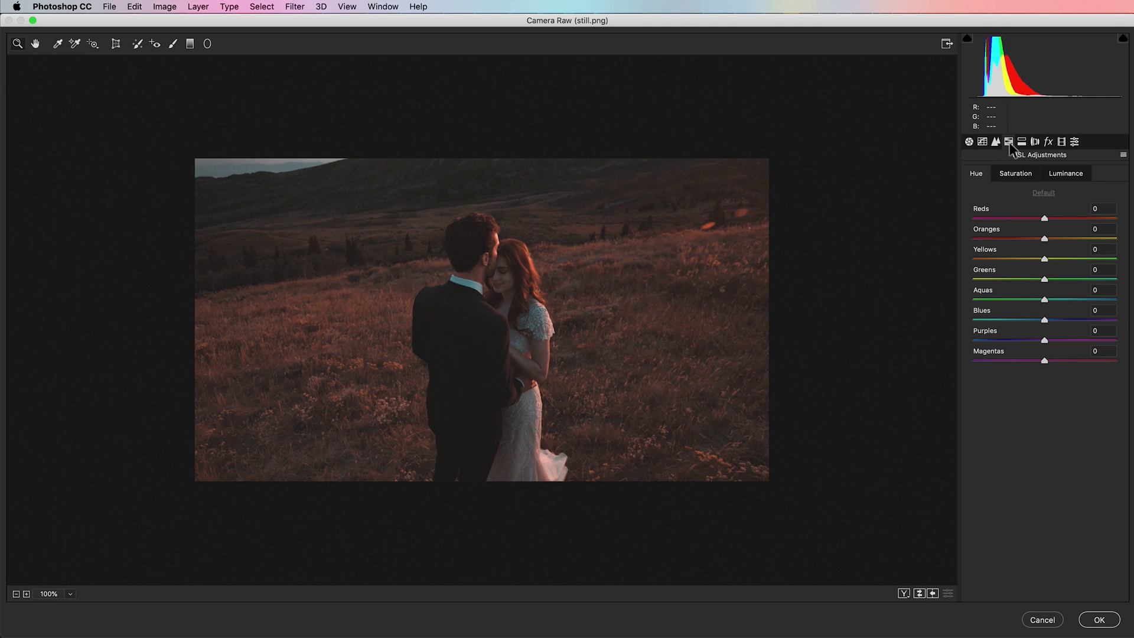
pyautogui.click(1016, 173)
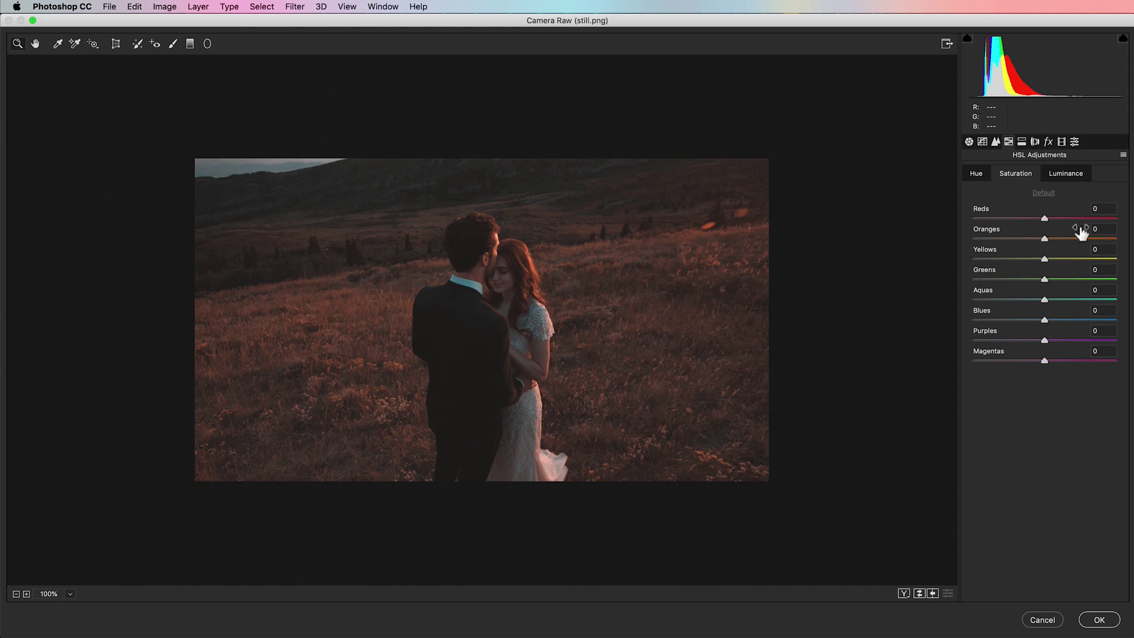
pyautogui.moveTo(1044, 264); pyautogui.dragTo(995, 278)
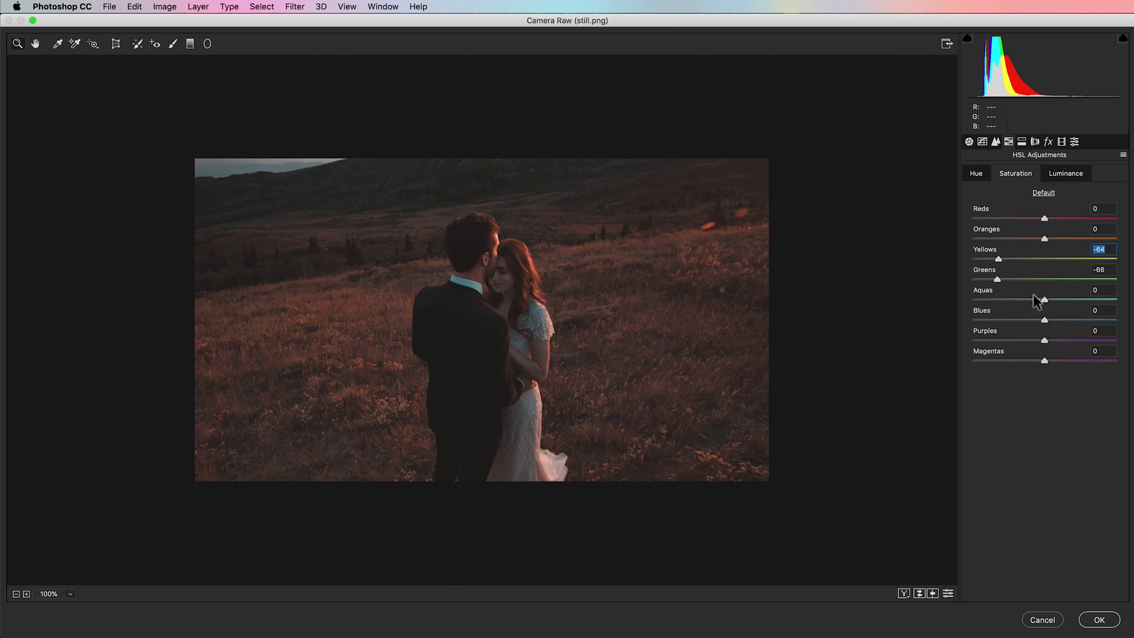
pyautogui.click(973, 300)
pyautogui.moveTo(1038, 321); pyautogui.dragTo(931, 304)
pyautogui.click(973, 340)
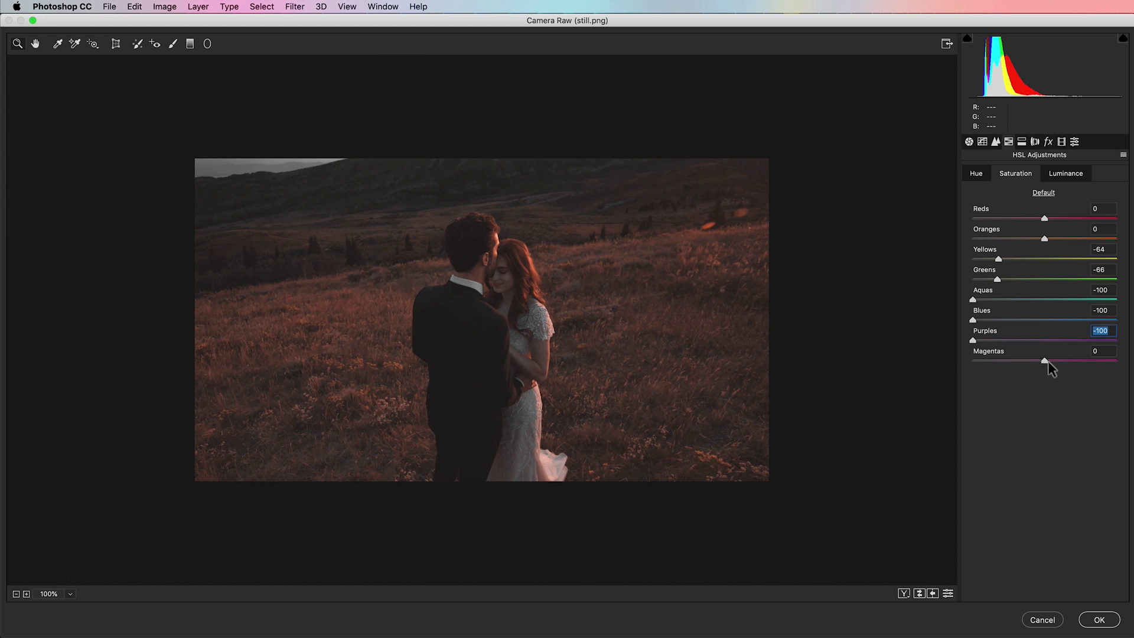
pyautogui.moveTo(1045, 361); pyautogui.dragTo(916, 356)
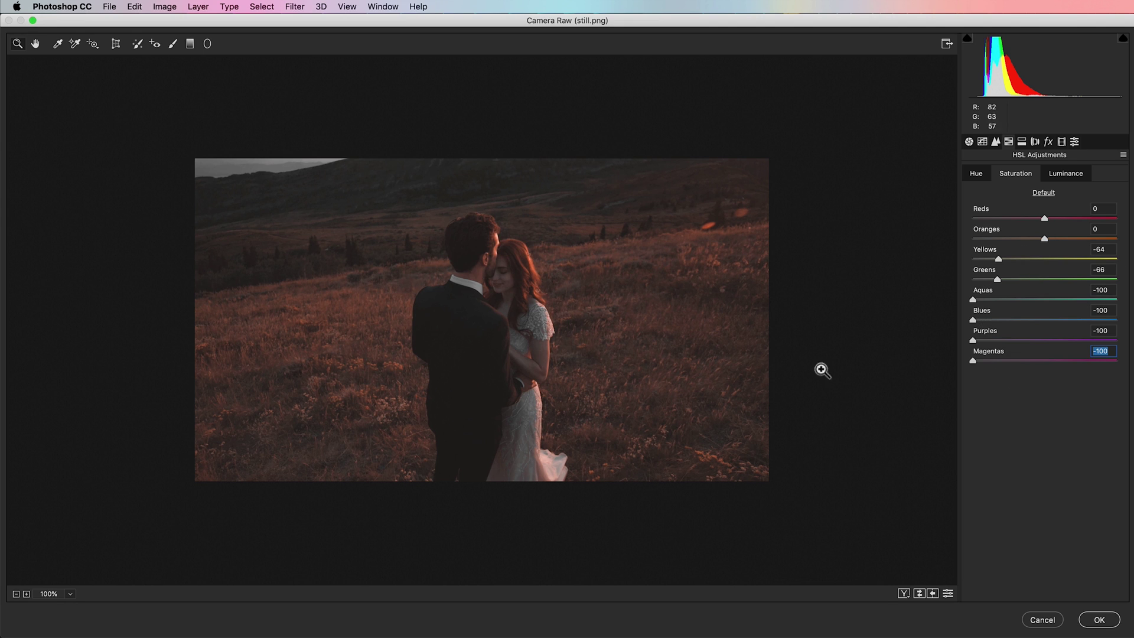
pyautogui.click(977, 174)
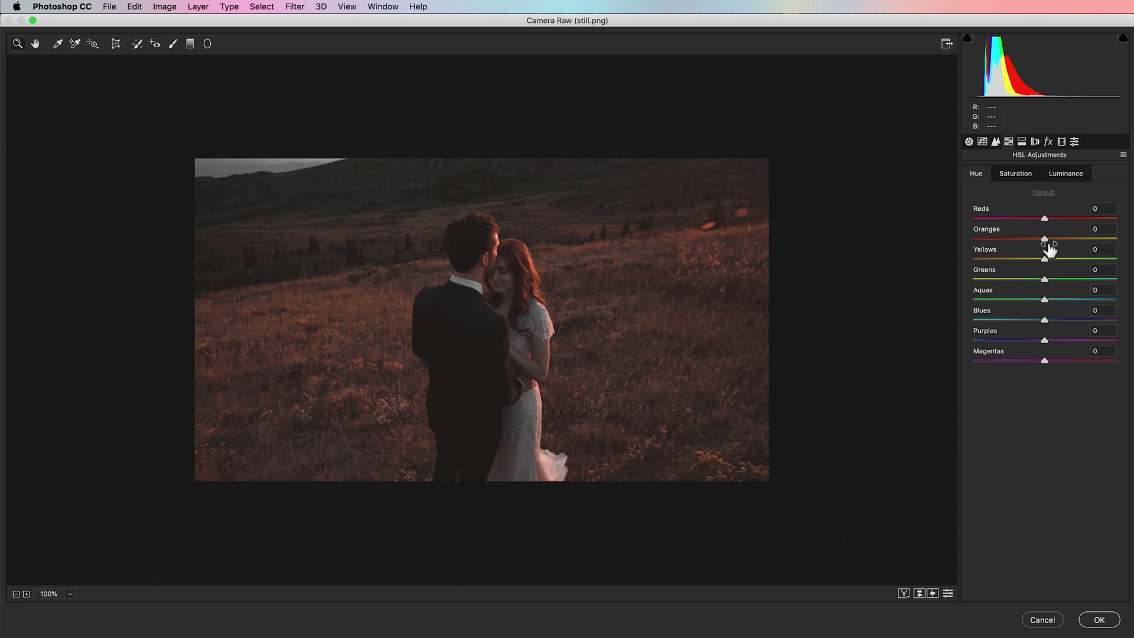
pyautogui.moveTo(1047, 219)
pyautogui.mouseDown()
pyautogui.moveTo(1084, 219)
pyautogui.moveTo(1016, 223)
pyautogui.moveTo(1054, 223)
pyautogui.moveTo(1053, 239)
pyautogui.moveTo(1065, 240)
pyautogui.moveTo(1038, 238)
pyautogui.mouseUp()
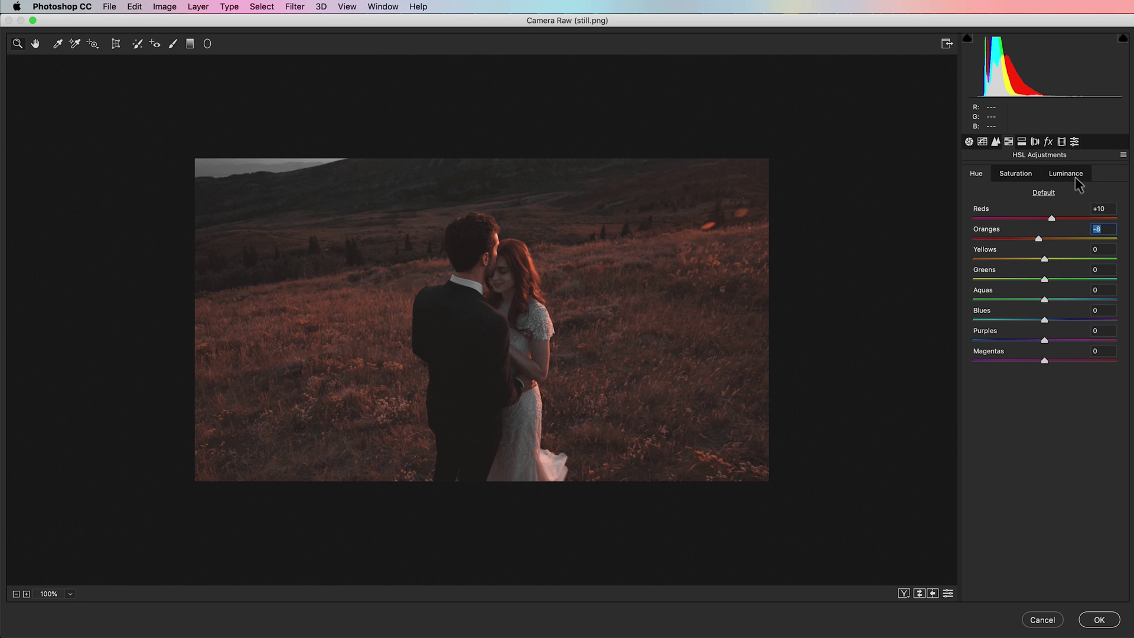
# - Lift the black point and add S-curve contrast points on the RGB point tone curve
pyautogui.click(981, 142)
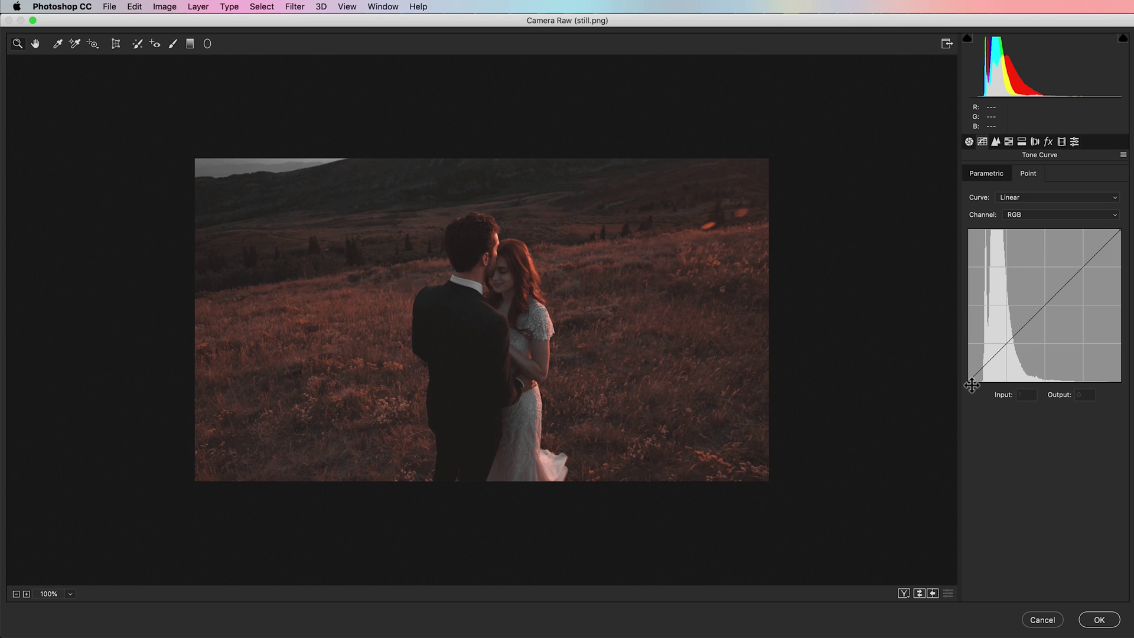
pyautogui.moveTo(968, 381); pyautogui.dragTo(992, 359)
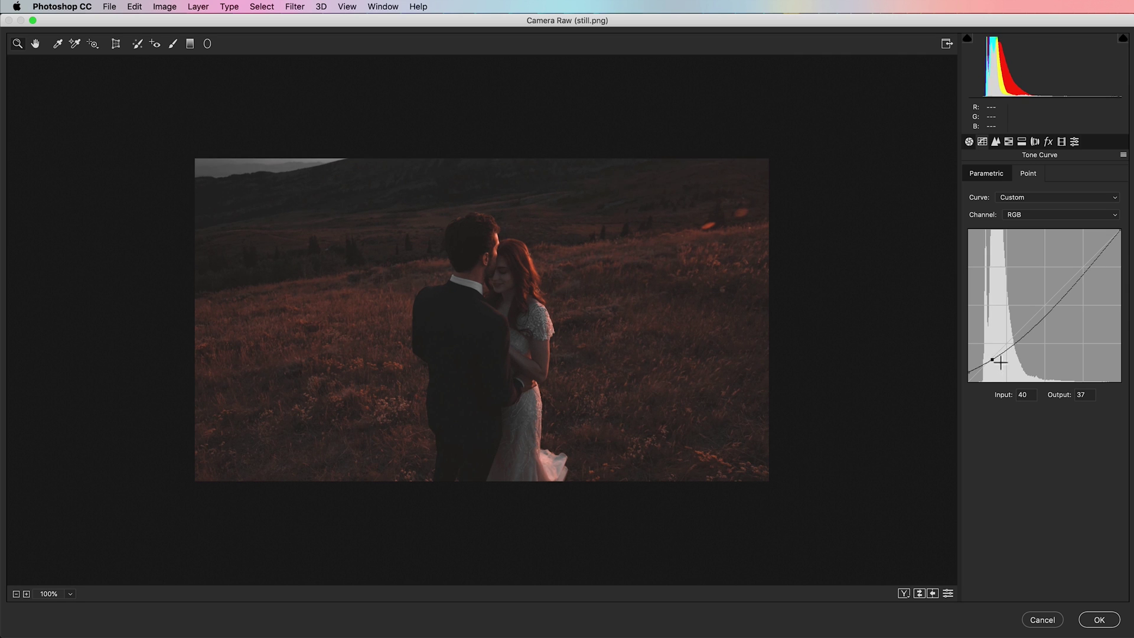
pyautogui.moveTo(1021, 342); pyautogui.dragTo(1052, 284)
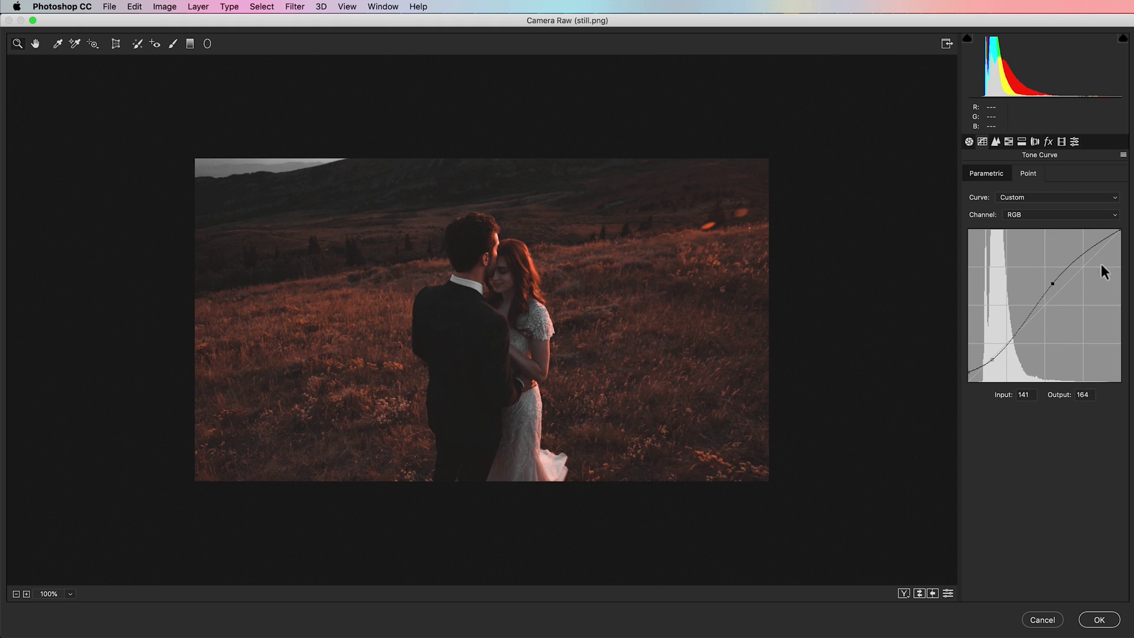
pyautogui.click(1092, 248)
pyautogui.moveTo(1121, 231); pyautogui.dragTo(1121, 238)
# - Raise the Red channel curve in the highlights and lower it in the shadows
pyautogui.click(1033, 214)
pyautogui.click(1035, 225)
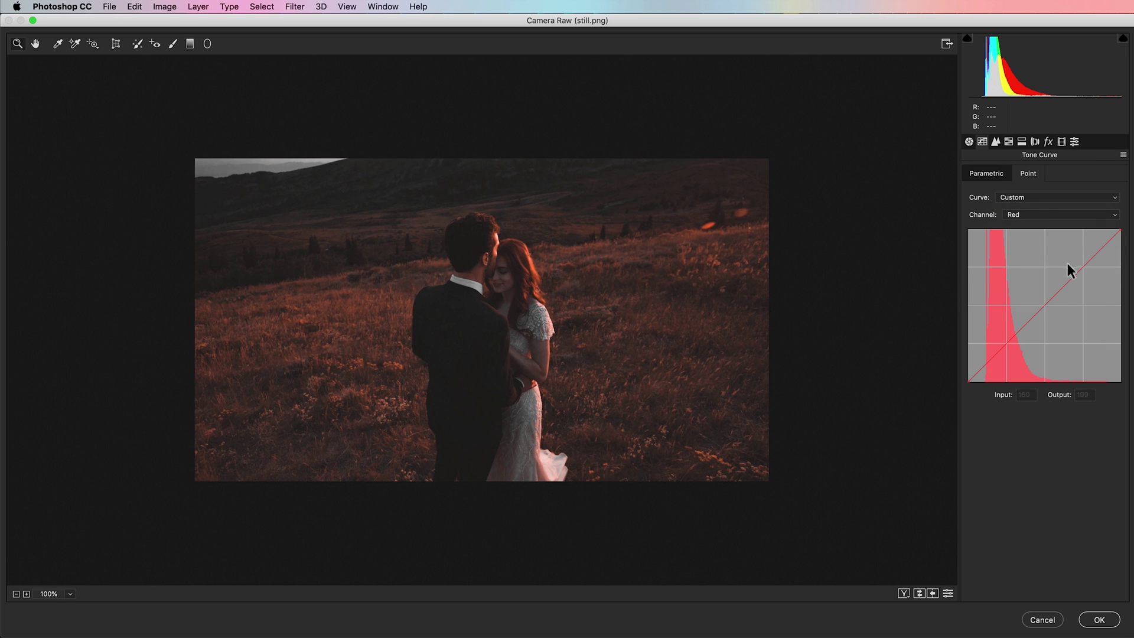
pyautogui.moveTo(1082, 270); pyautogui.dragTo(1082, 259)
pyautogui.moveTo(1019, 334); pyautogui.dragTo(1010, 345)
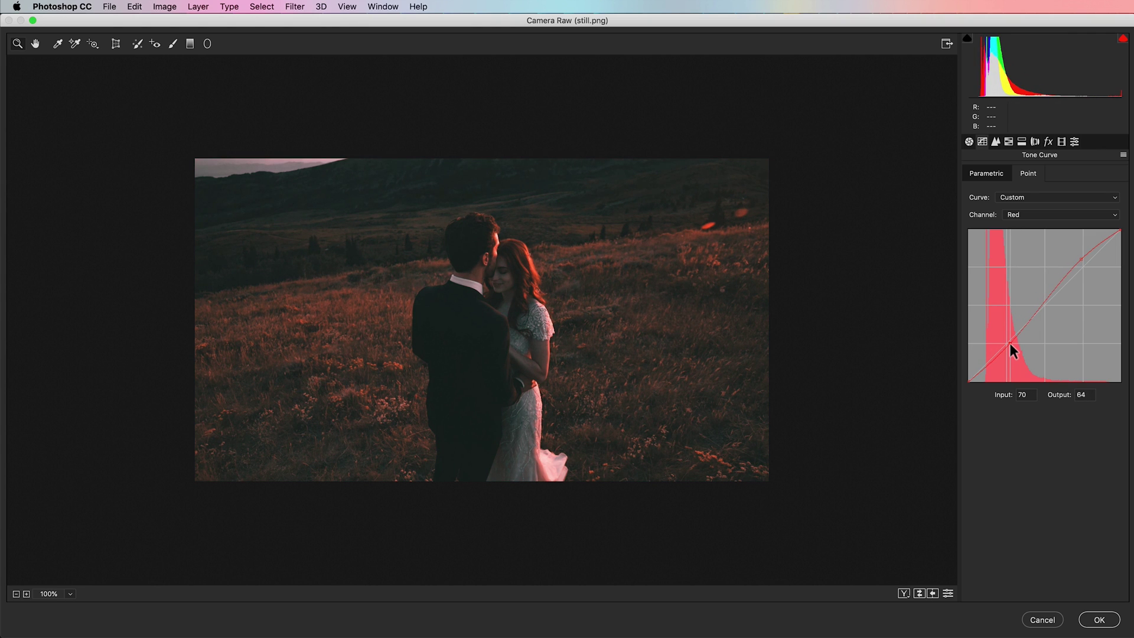
# - On the Blue channel curve, lift the shadows (32→34) and add a midtone anchor point
pyautogui.click(1030, 210)
pyautogui.click(1029, 231)
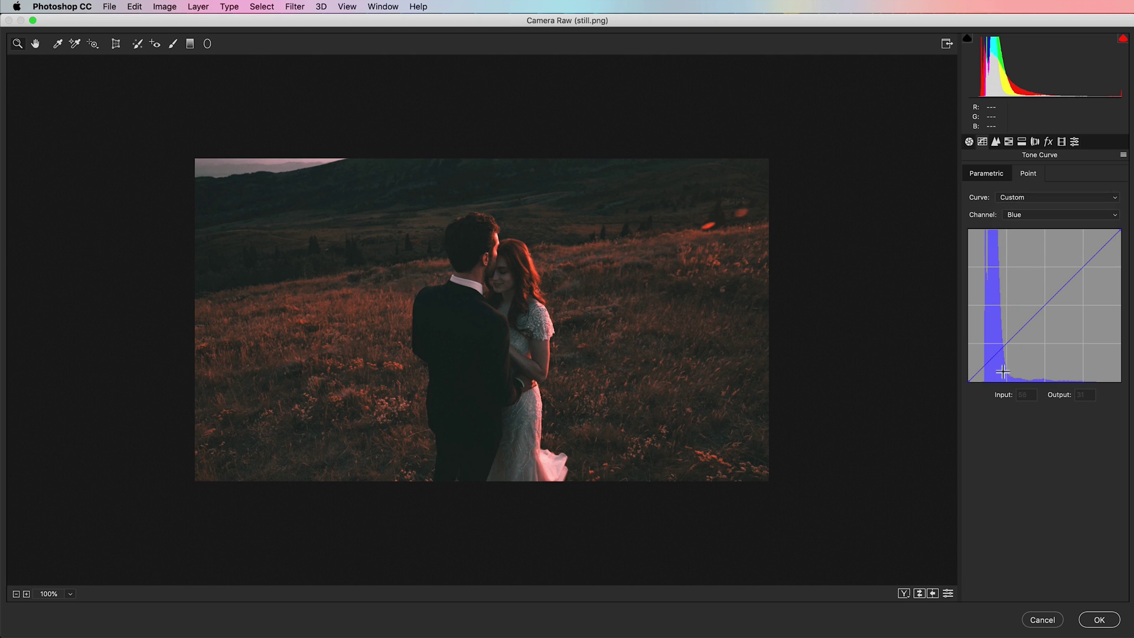
pyautogui.moveTo(990, 369); pyautogui.dragTo(984, 362)
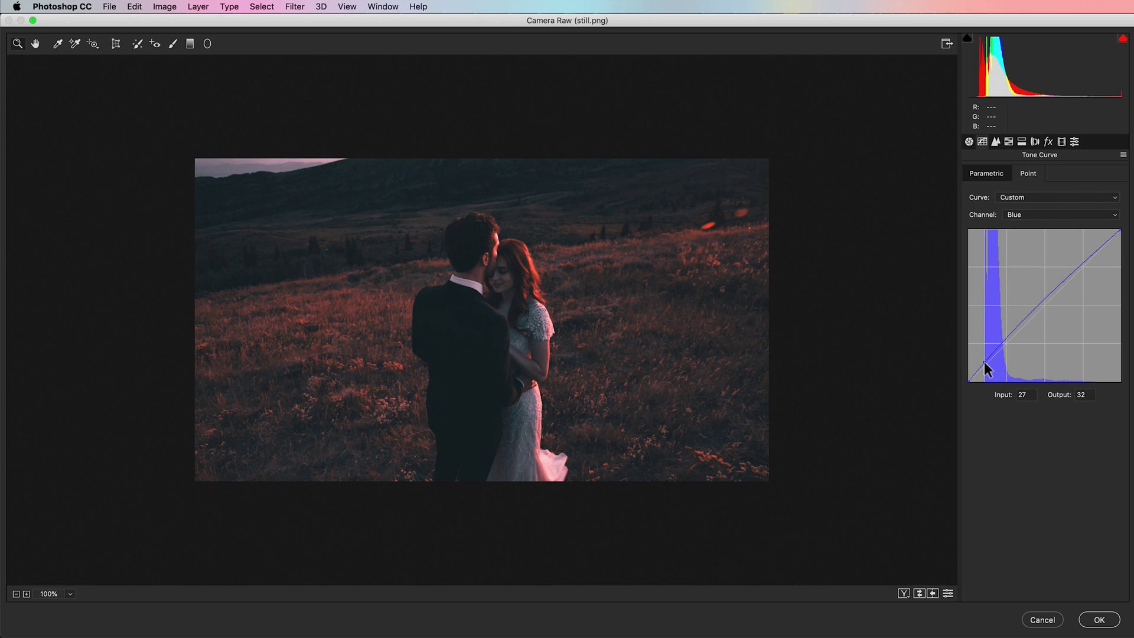
pyautogui.click(1057, 293)
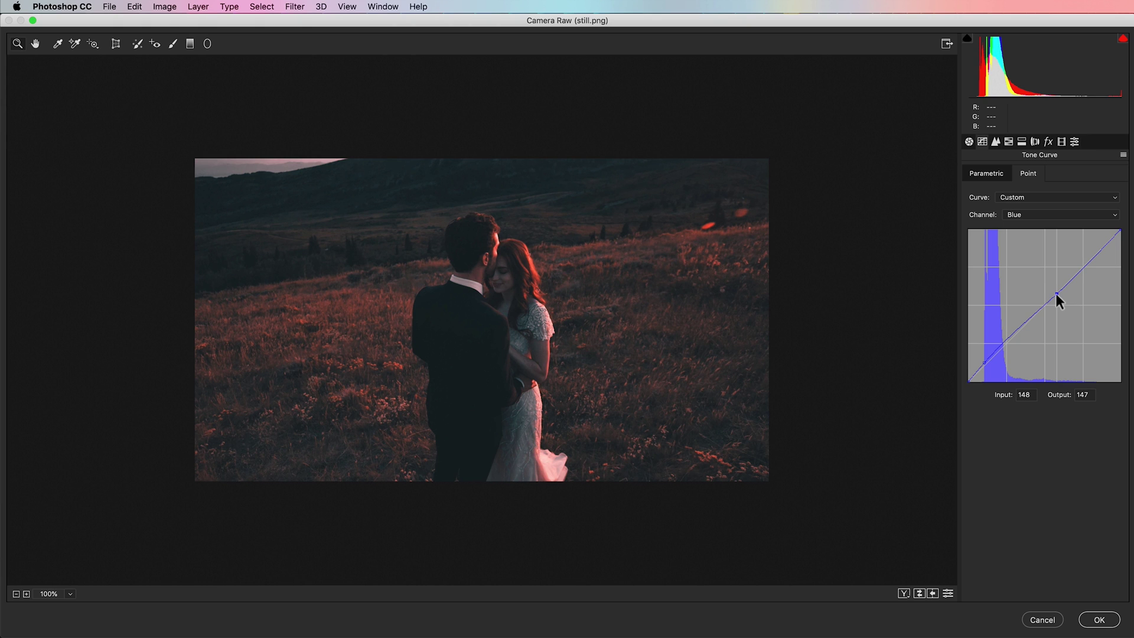
pyautogui.moveTo(987, 365); pyautogui.dragTo(988, 360)
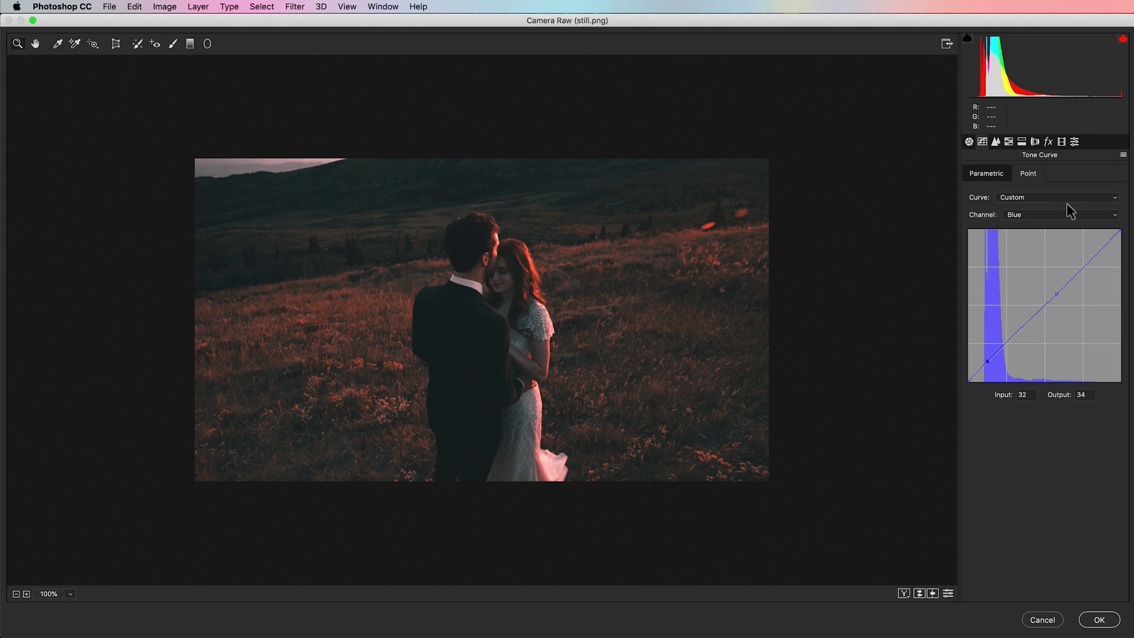
pyautogui.click(970, 143)
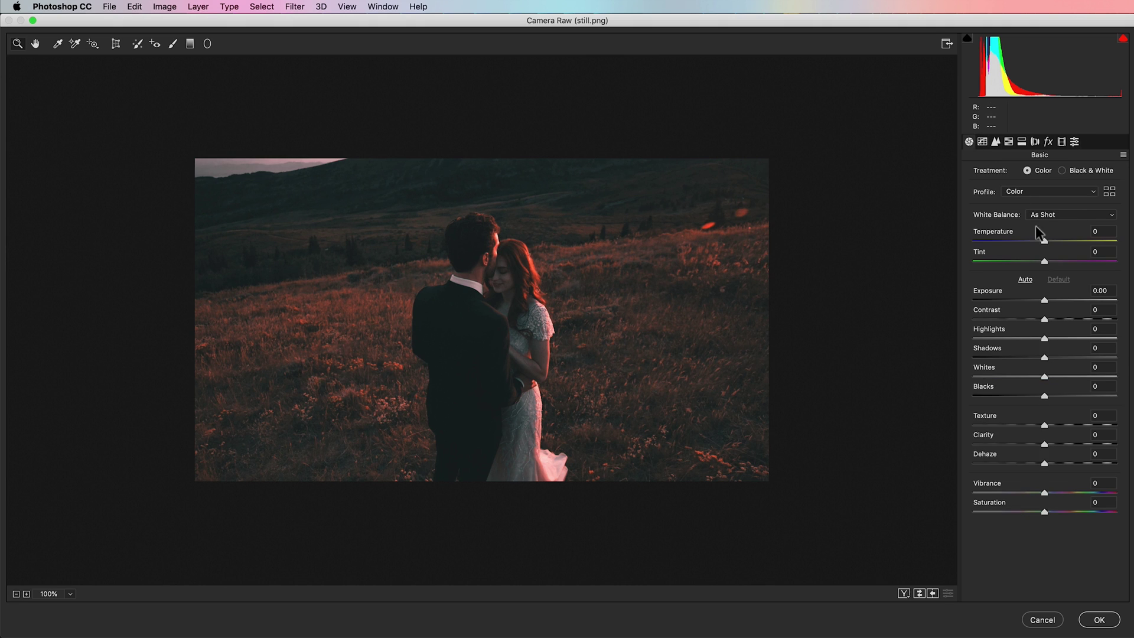
# - Warm the white balance Temperature to +20
pyautogui.moveTo(1044, 241); pyautogui.dragTo(1058, 242)
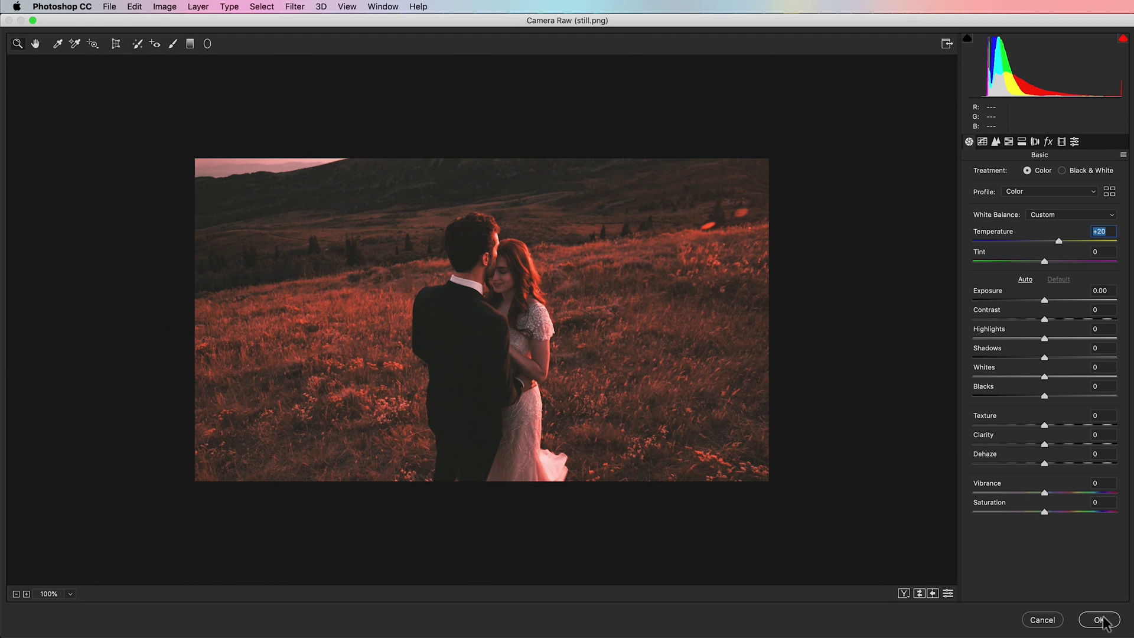
pyautogui.click(1075, 141)
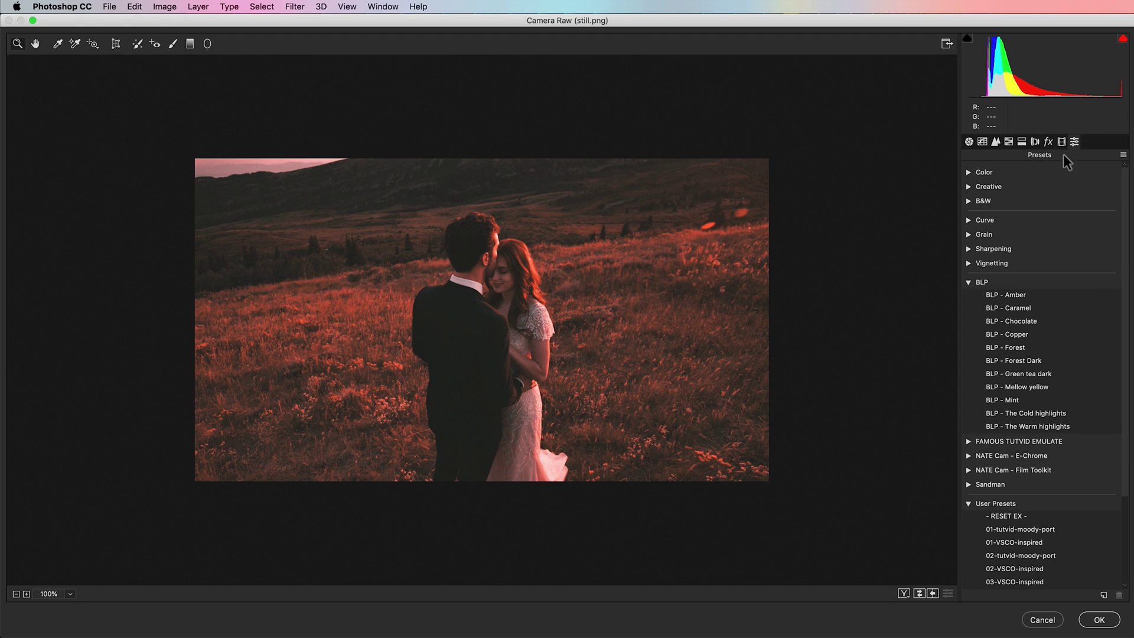
# - Save the grade as user preset 'LUT-chaser' and apply Camera Raw to the still
pyautogui.click(970, 282)
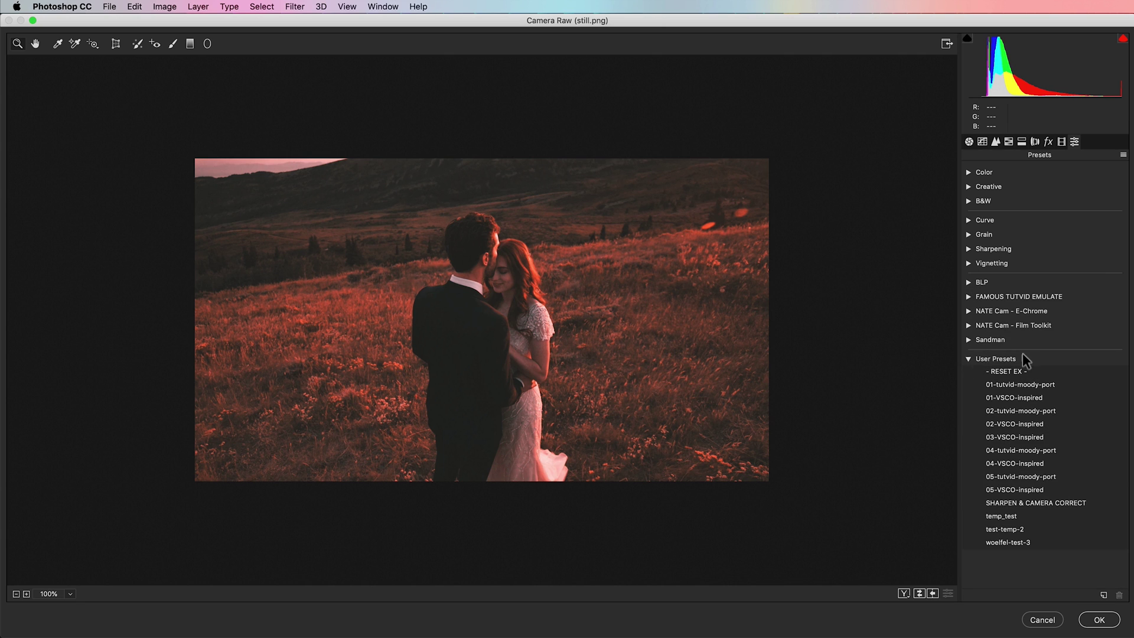
pyautogui.click(1104, 595)
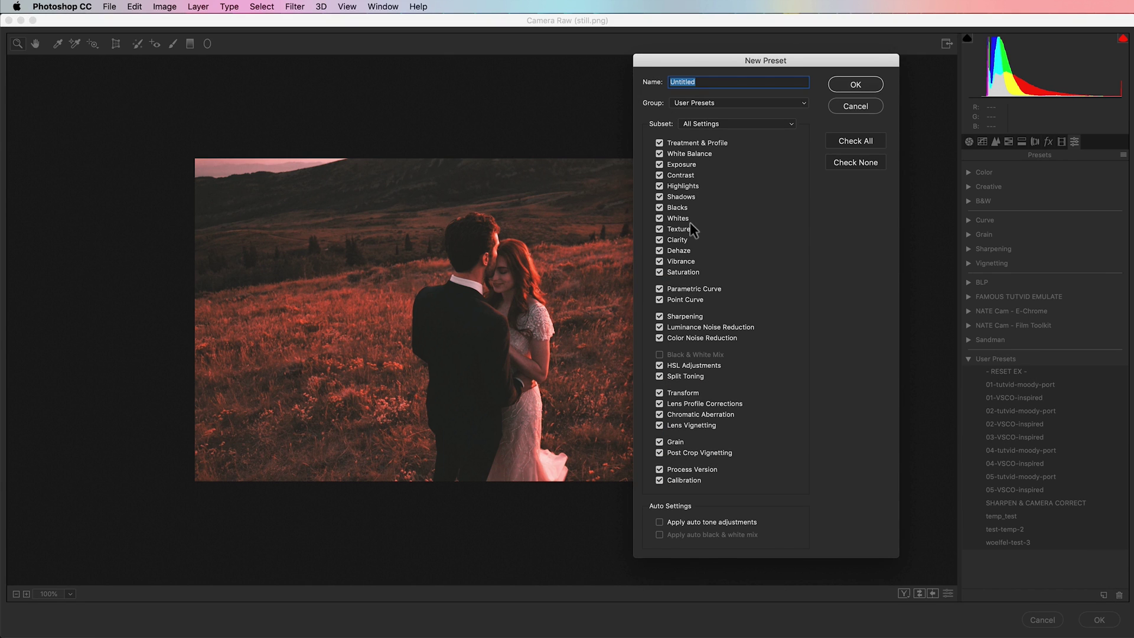
pyautogui.write('LUT-chaser')
pyautogui.click(856, 84)
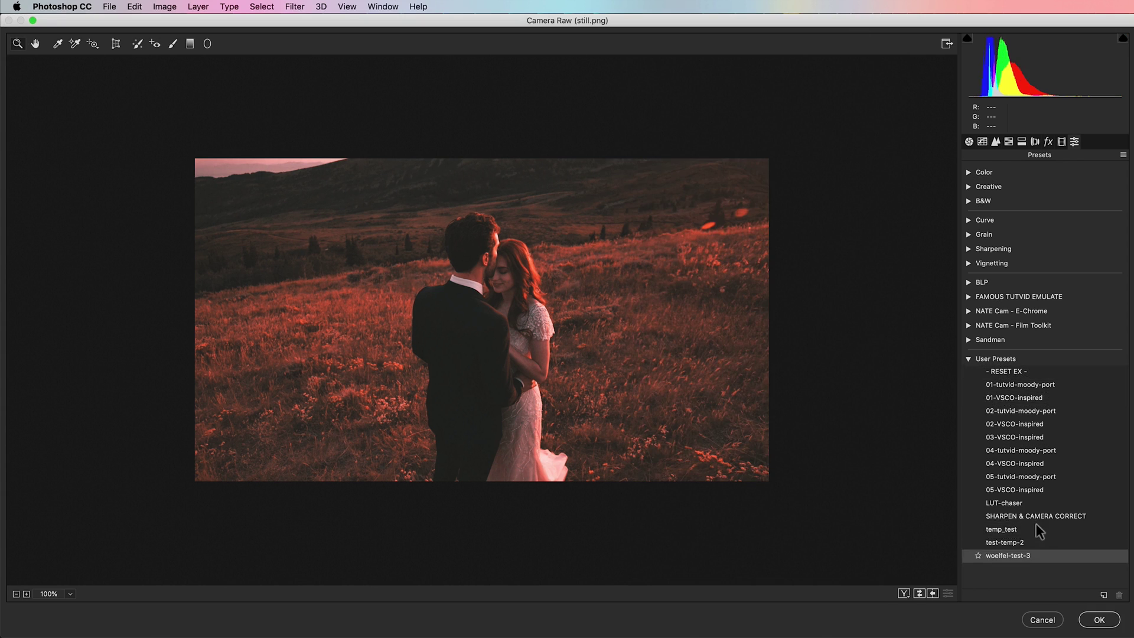
pyautogui.click(1097, 620)
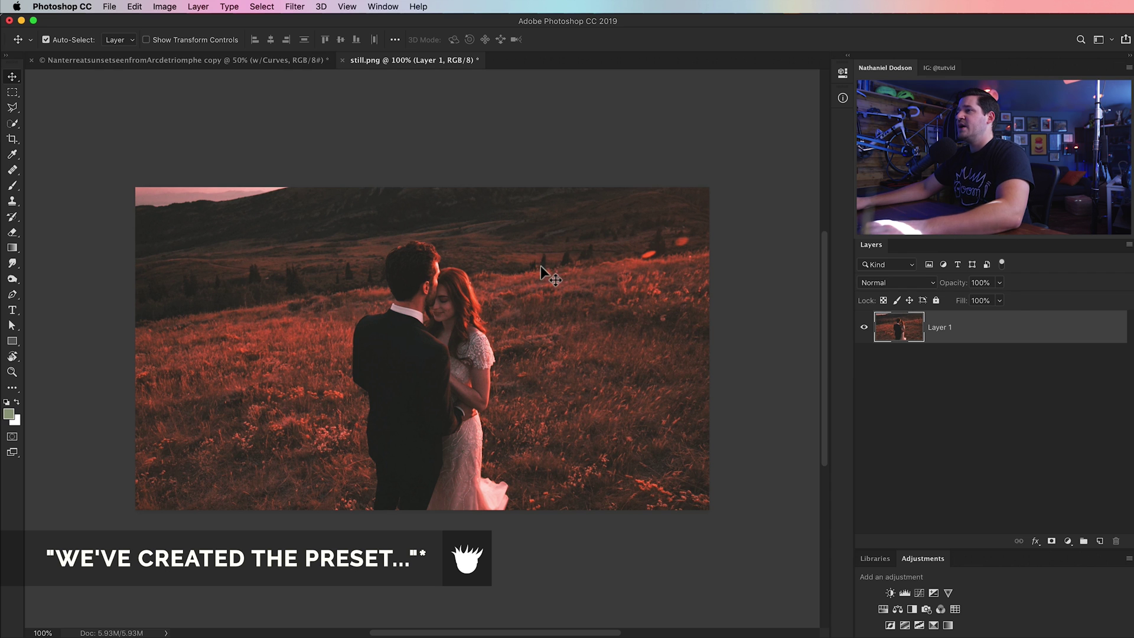
pyautogui.press('super+Tab')
pyautogui.press('super+Tab')
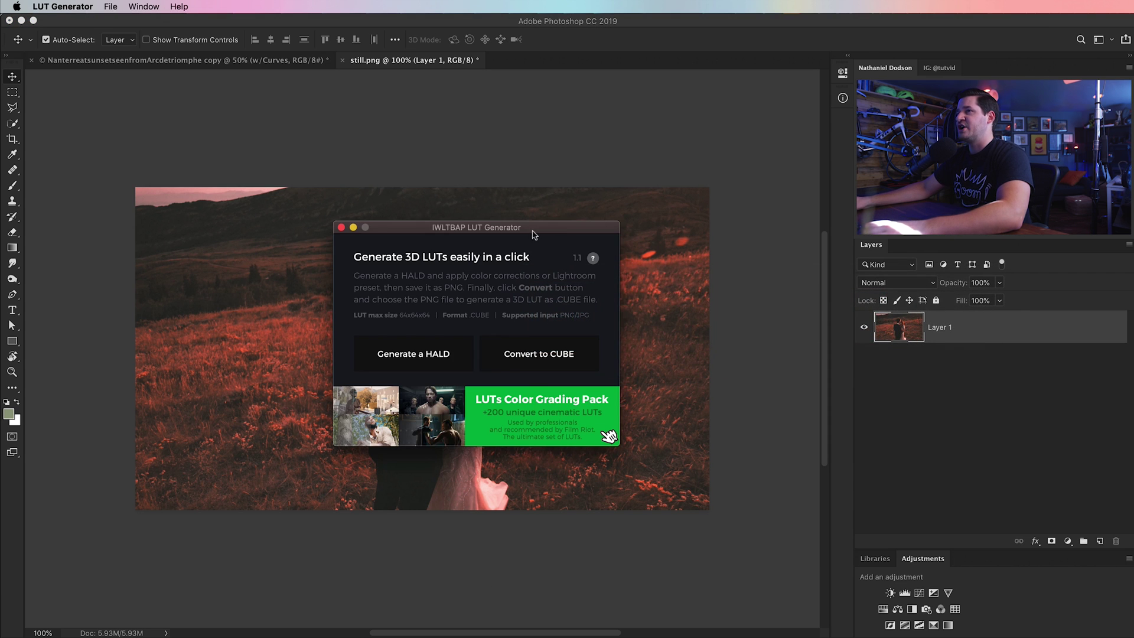
# - Generate a neutral HALD image into the Desktop folder, then return to Photoshop
pyautogui.moveTo(607, 251); pyautogui.dragTo(546, 239)
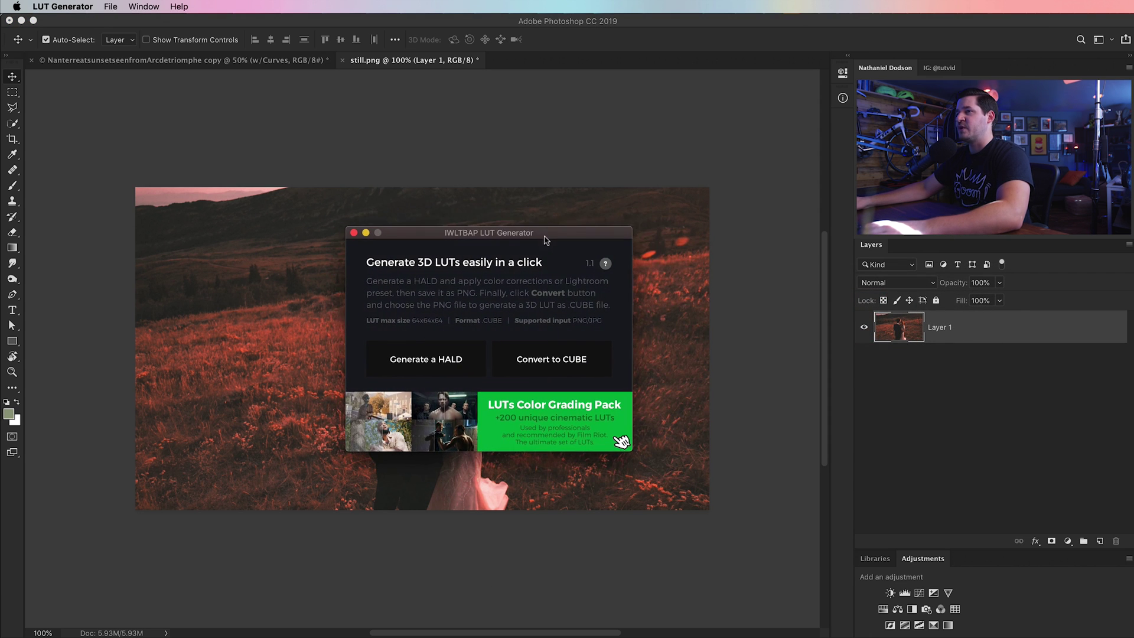
pyautogui.click(429, 361)
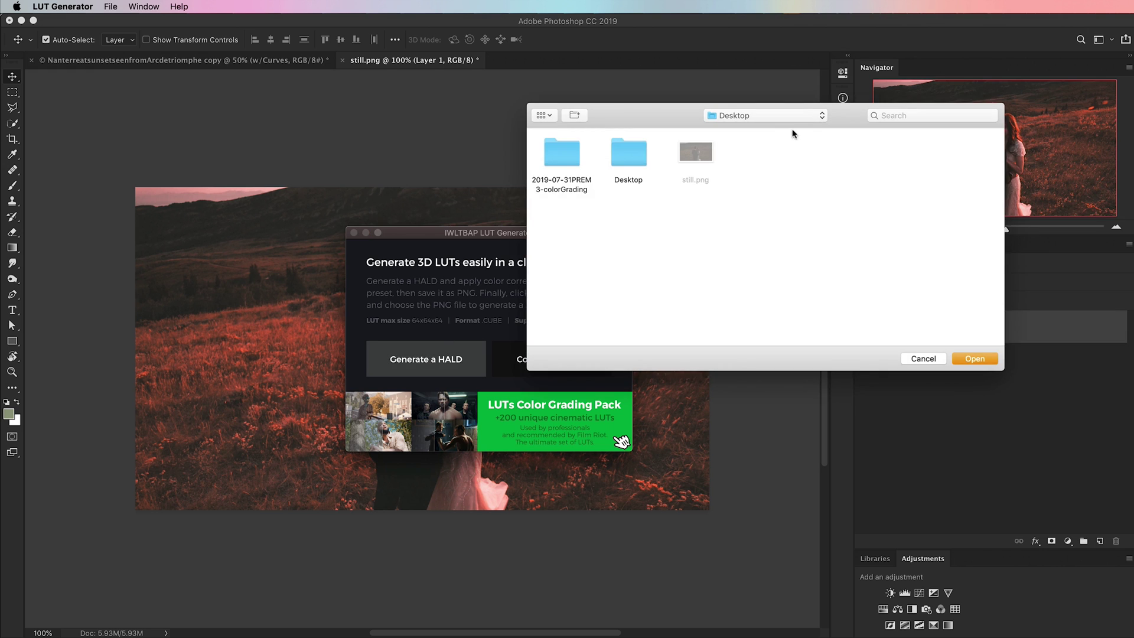
pyautogui.moveTo(853, 122); pyautogui.dragTo(574, 179)
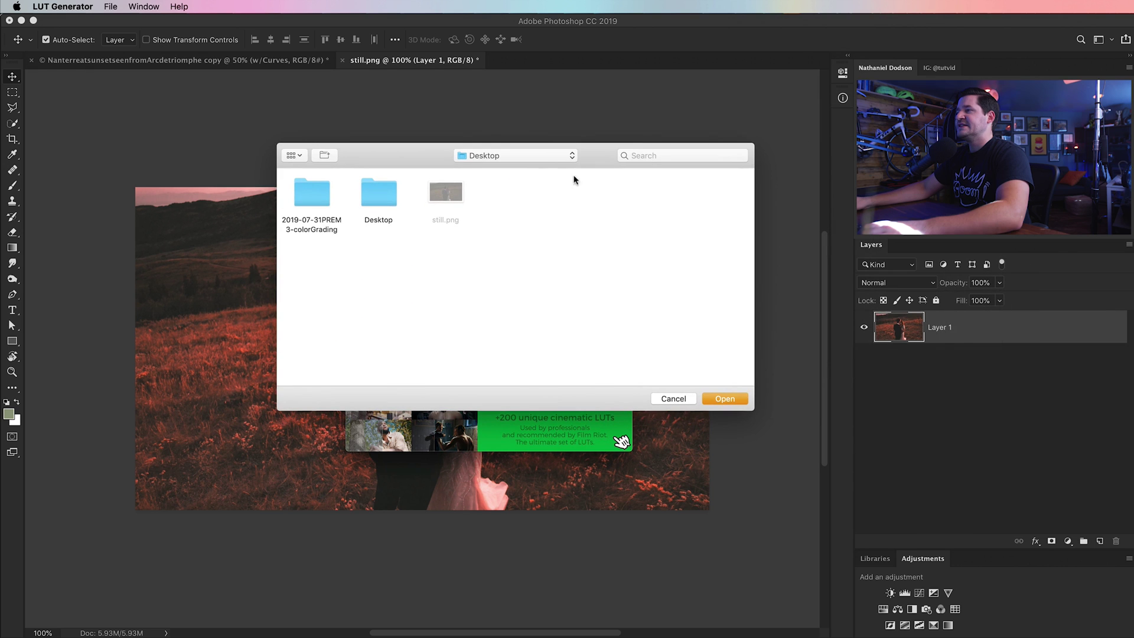
pyautogui.click(726, 399)
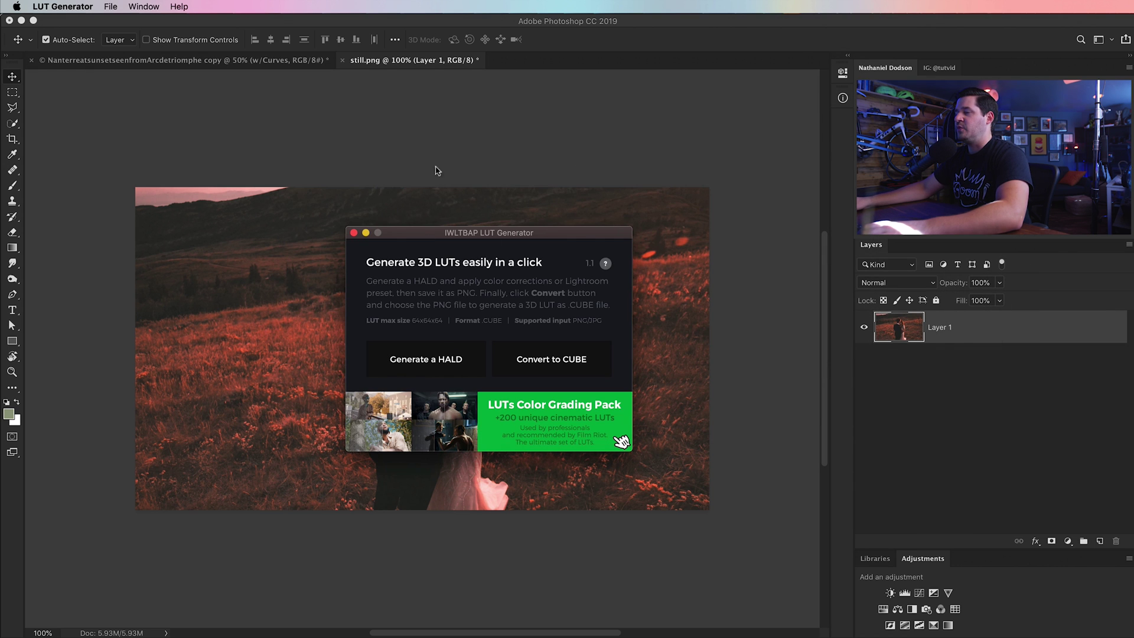
pyautogui.click(510, 175)
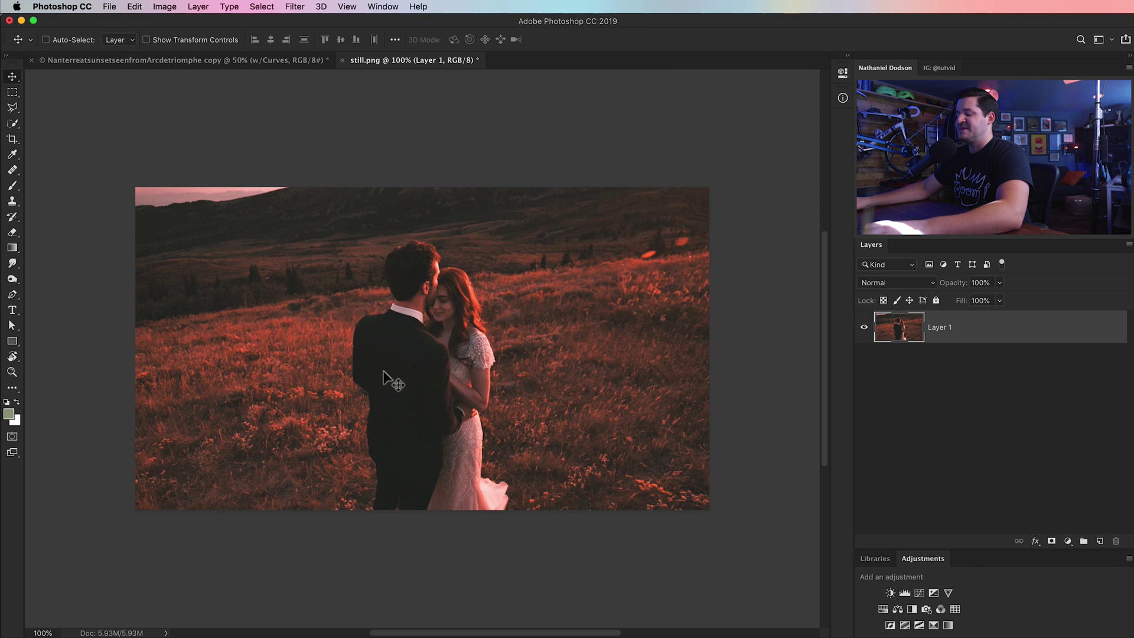
# - Open Neutral-512.png from the Desktop as a new document and zoom in to 300%
pyautogui.press('super+Tab')
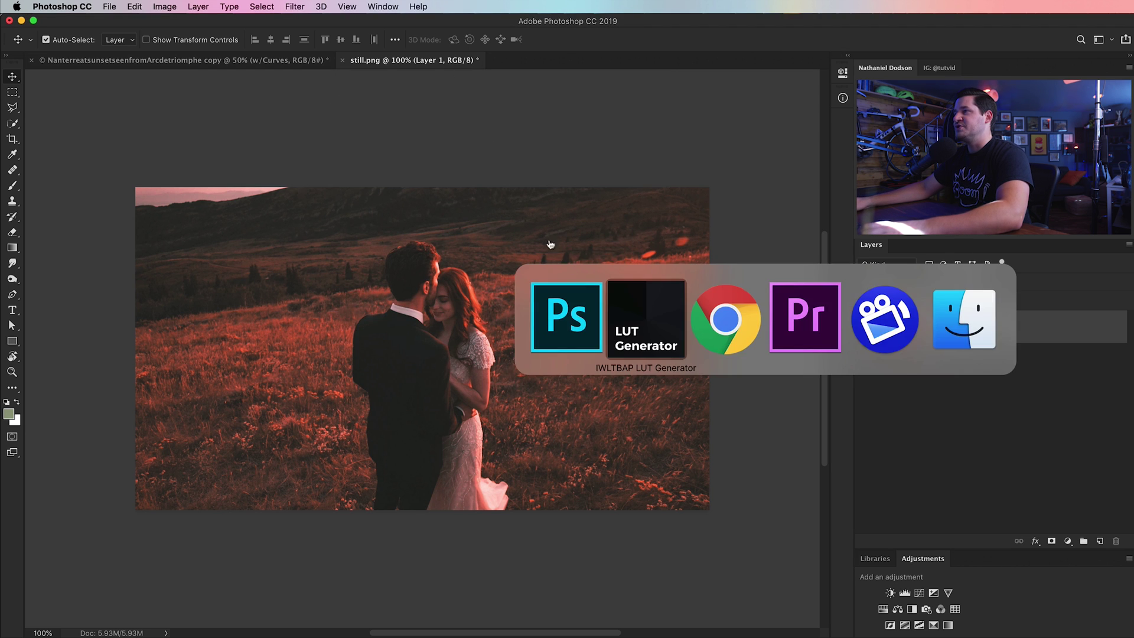
pyautogui.press('Escape')
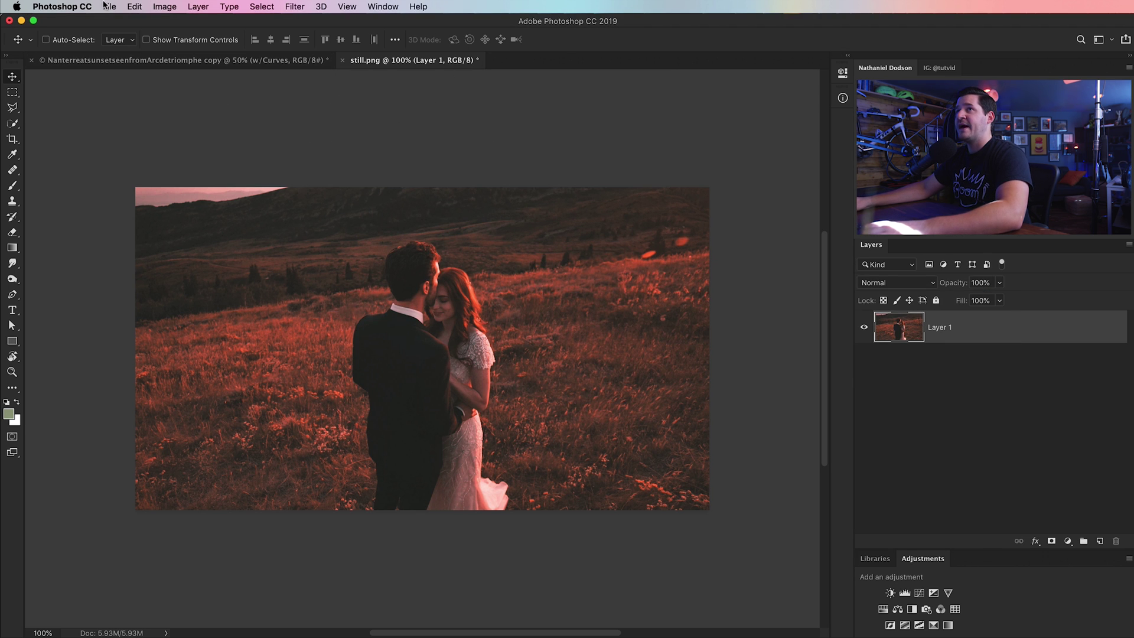
pyautogui.click(108, 6)
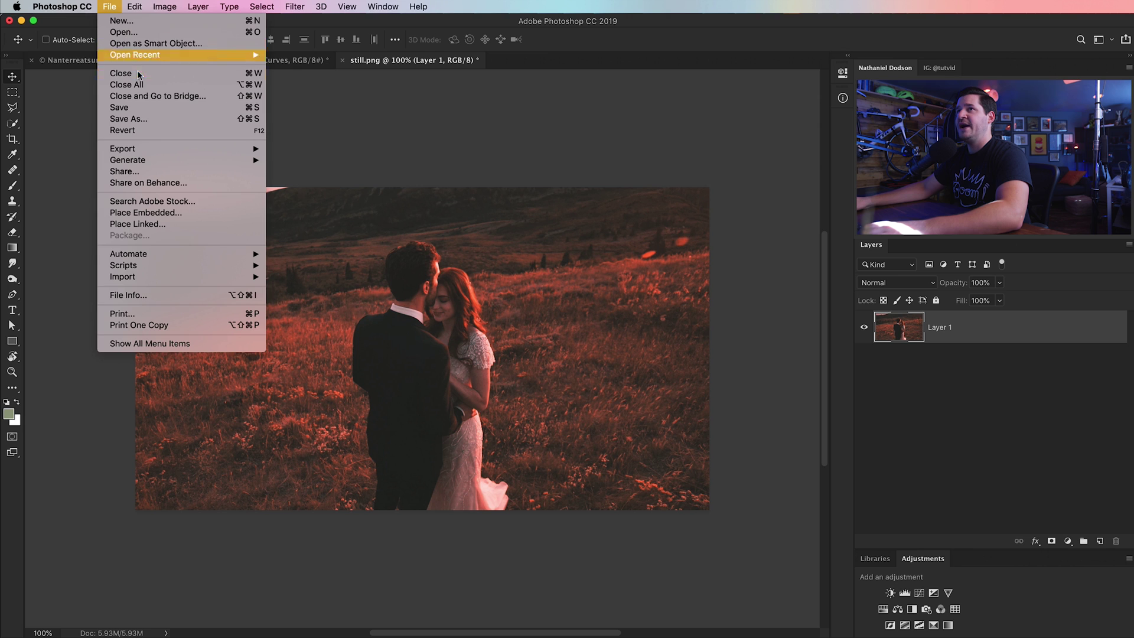
pyautogui.click(118, 22)
pyautogui.click(390, 124)
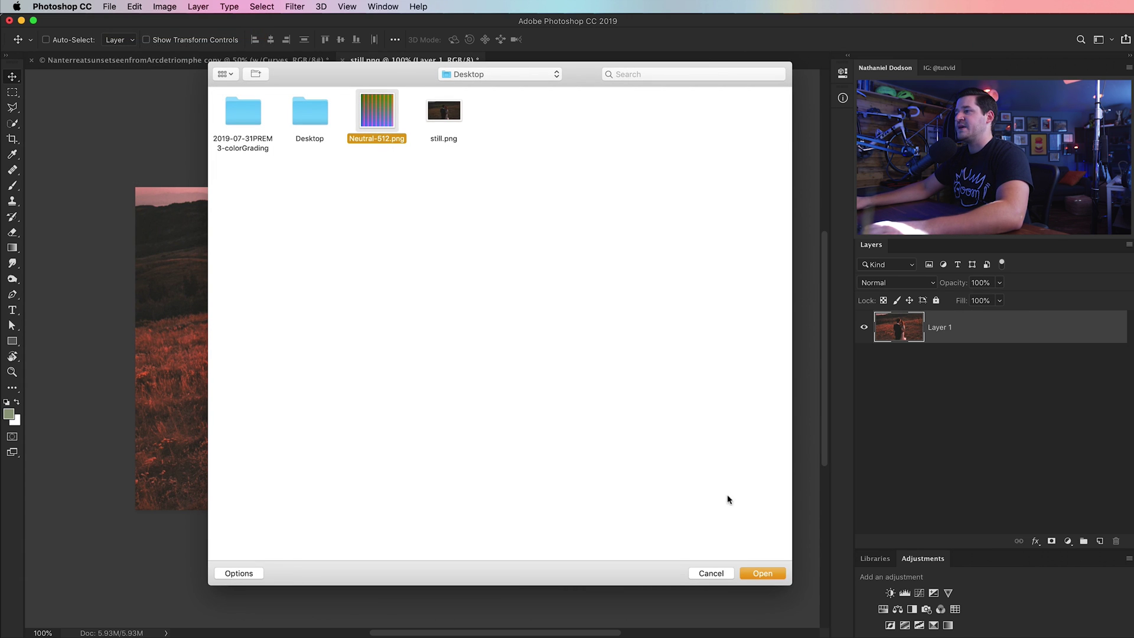
pyautogui.click(766, 572)
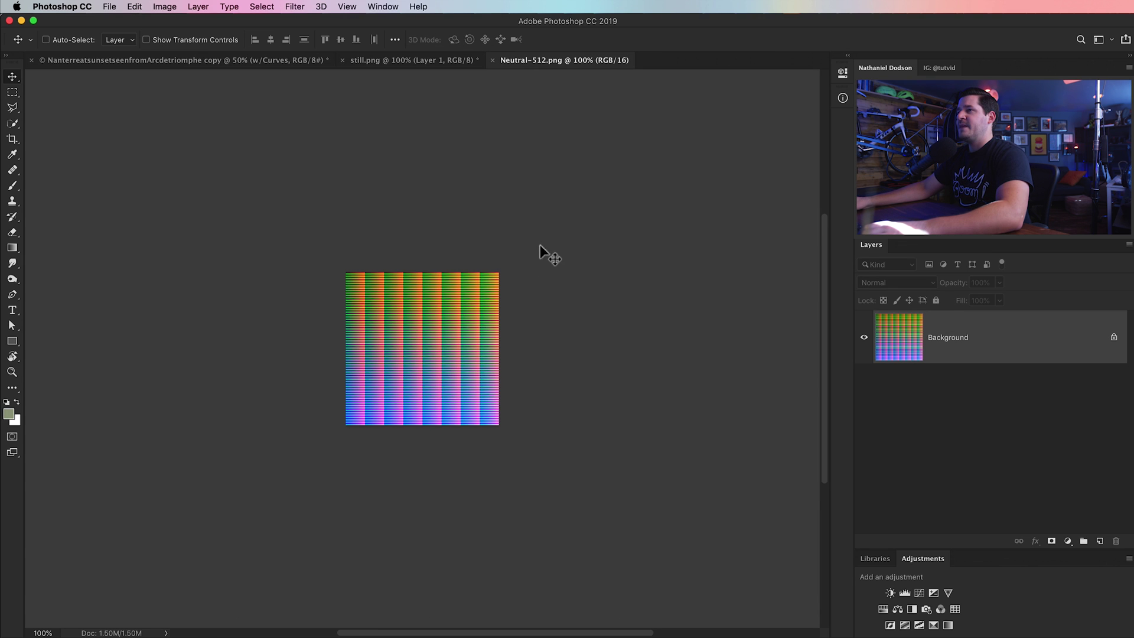
pyautogui.press('super+equal')
pyautogui.press('super+equal')
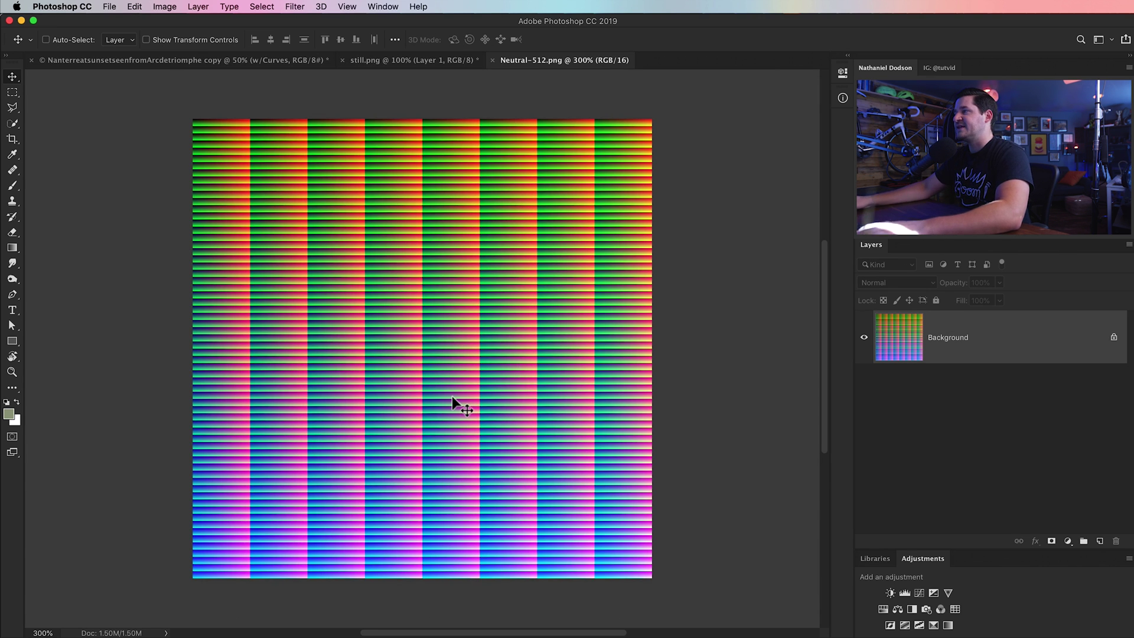
pyautogui.click(295, 7)
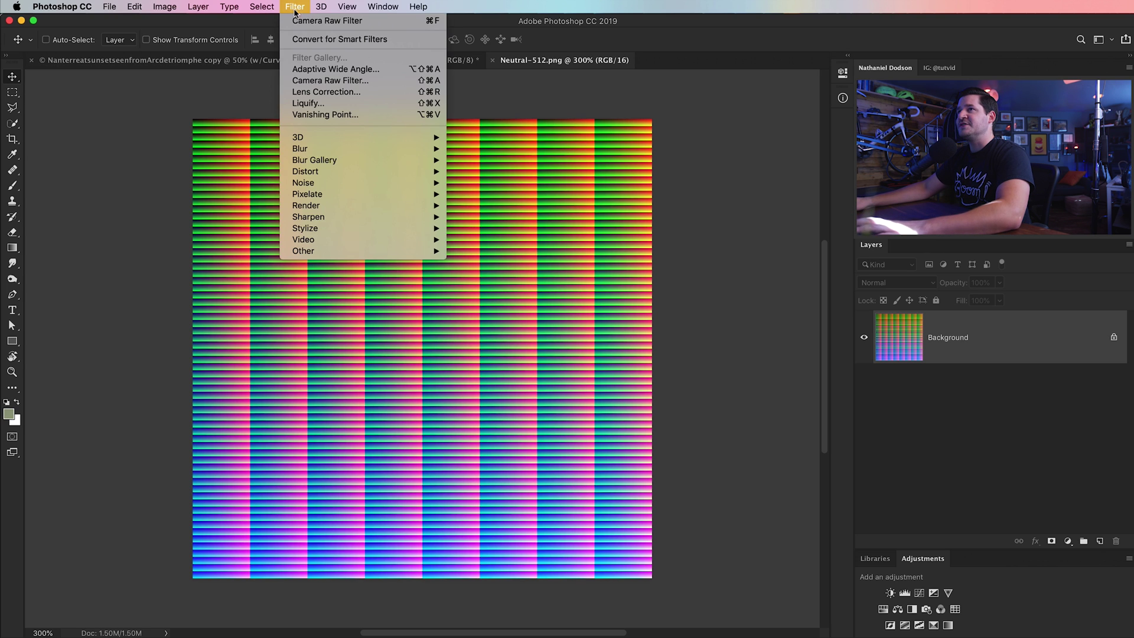
# - Apply the LUT-chaser Camera Raw preset directly to the HALD image, then undo it
pyautogui.click(358, 81)
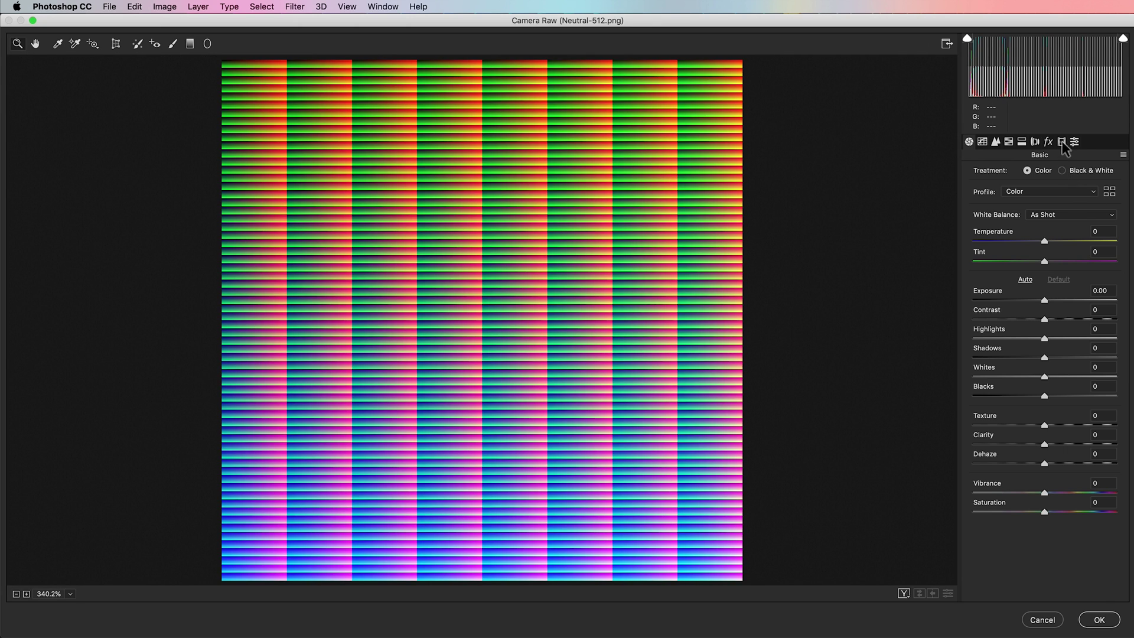
pyautogui.click(1075, 142)
pyautogui.click(1017, 504)
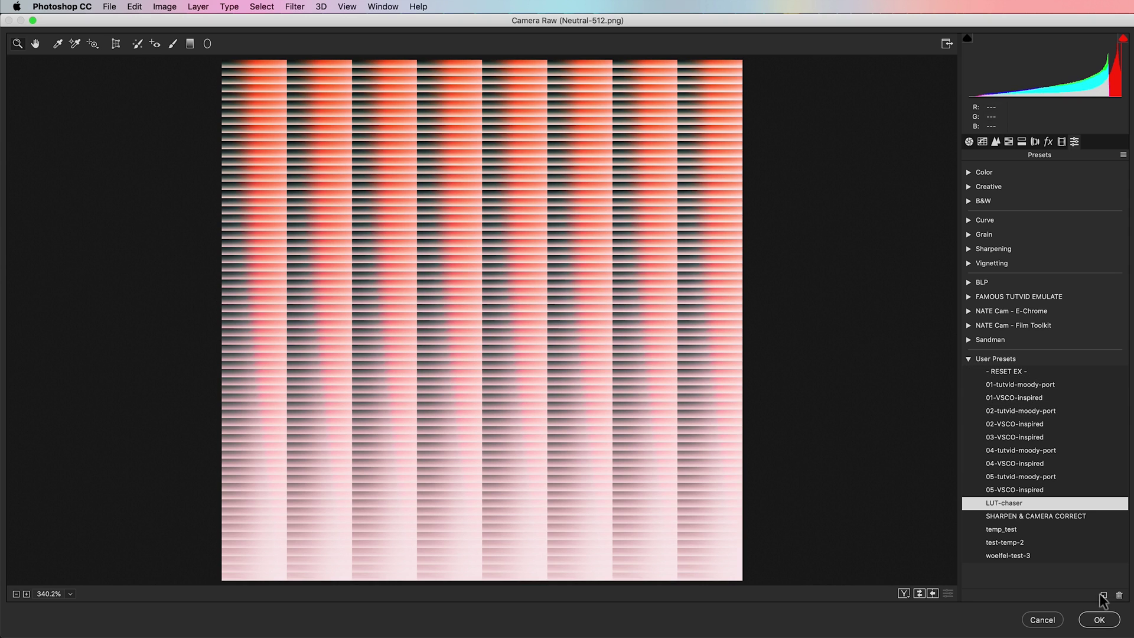
pyautogui.click(1099, 621)
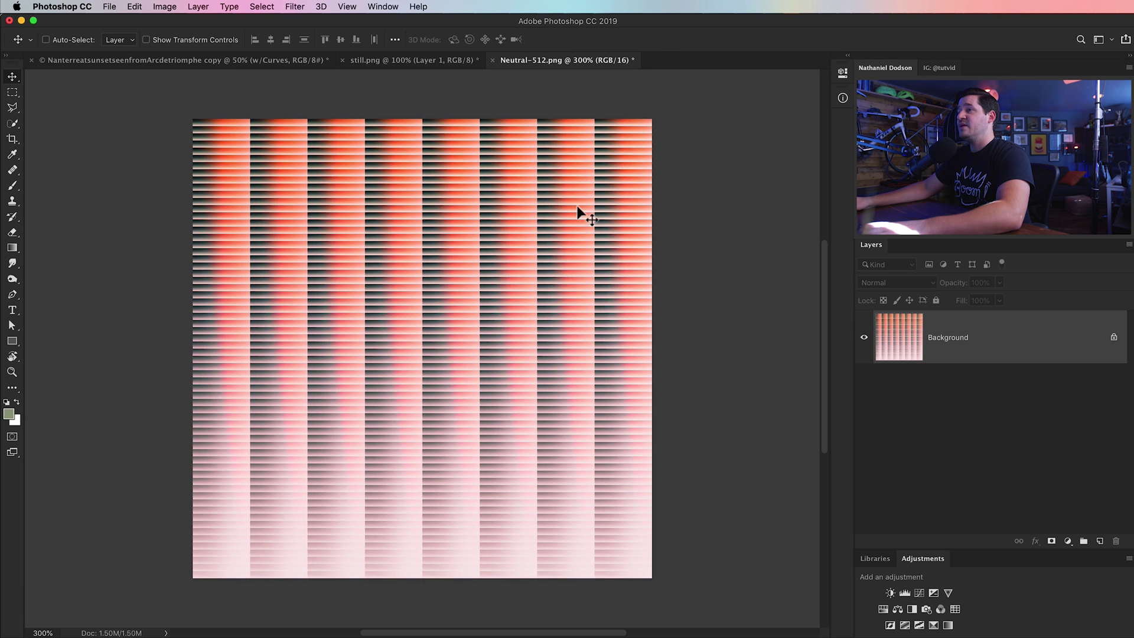
pyautogui.press('super+z')
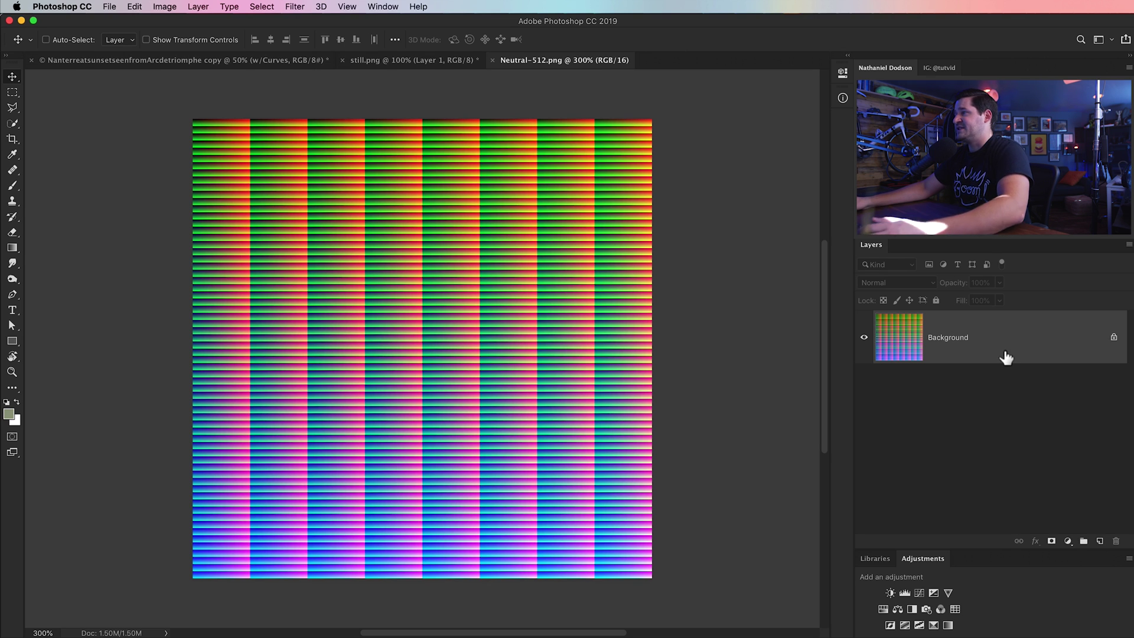
# - Convert the Background layer to a smart object and apply the LUT-chaser Camera Raw preset
pyautogui.rightClick(992, 334)
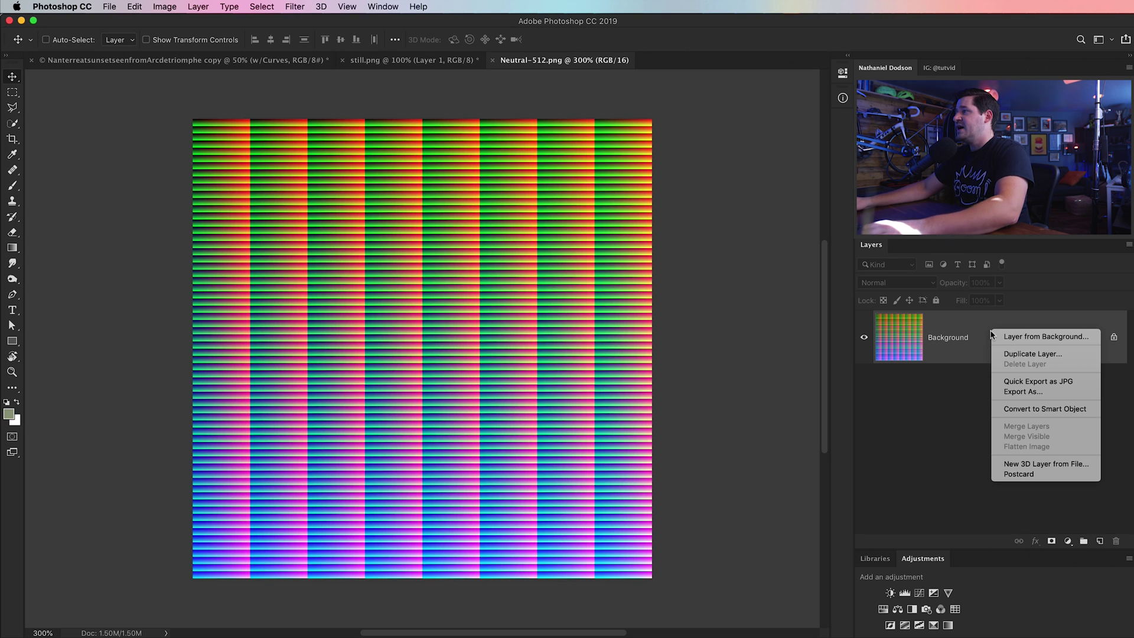
pyautogui.click(1043, 410)
pyautogui.click(294, 6)
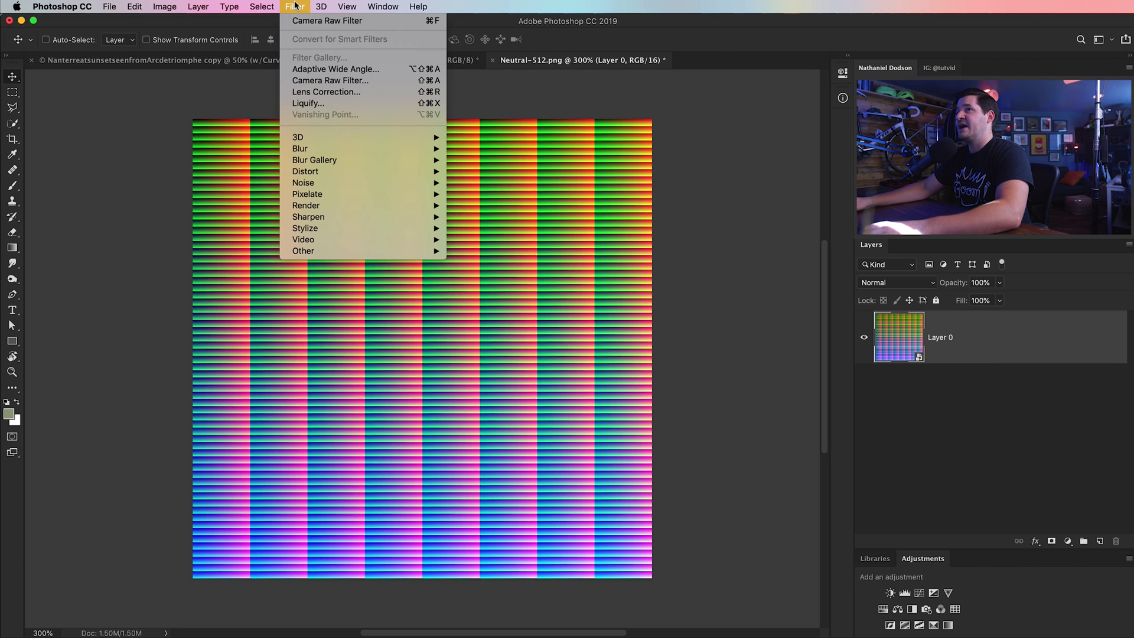
pyautogui.click(339, 80)
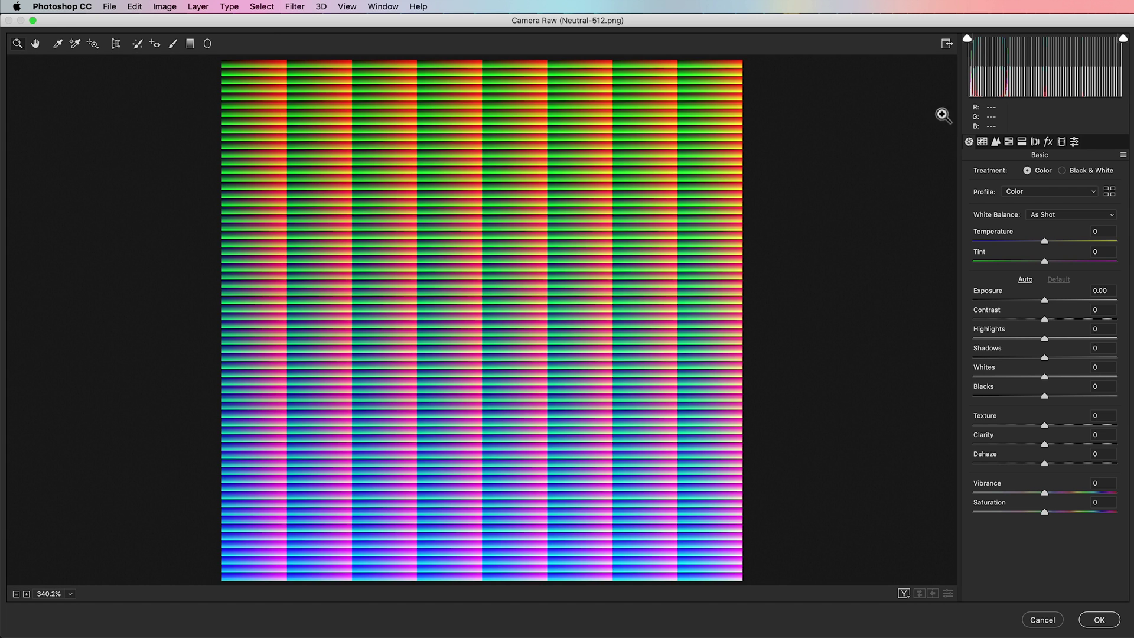
pyautogui.click(1074, 142)
pyautogui.click(1049, 504)
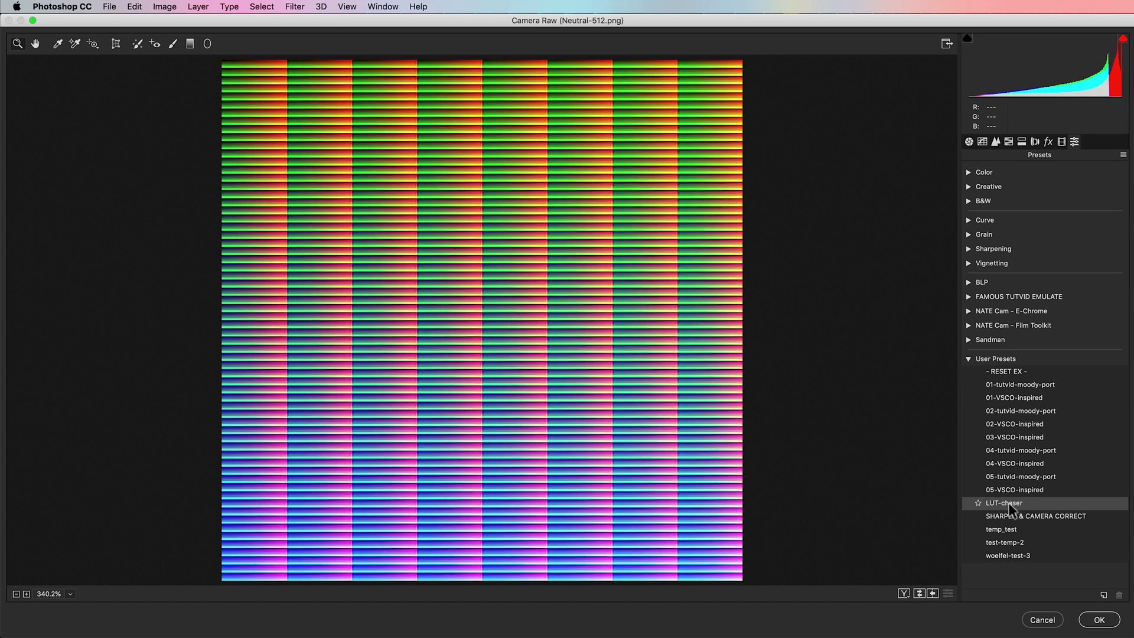
# - Confirm the Camera Raw grade and name the Save As copy Neutral-512-LUT
pyautogui.click(1100, 621)
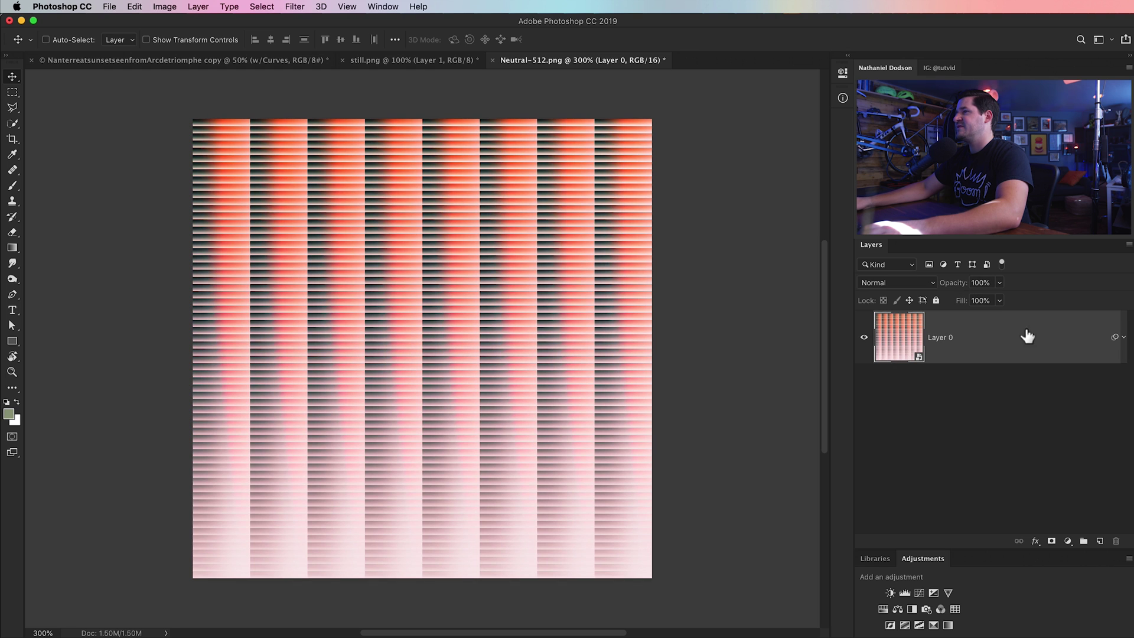
pyautogui.click(110, 7)
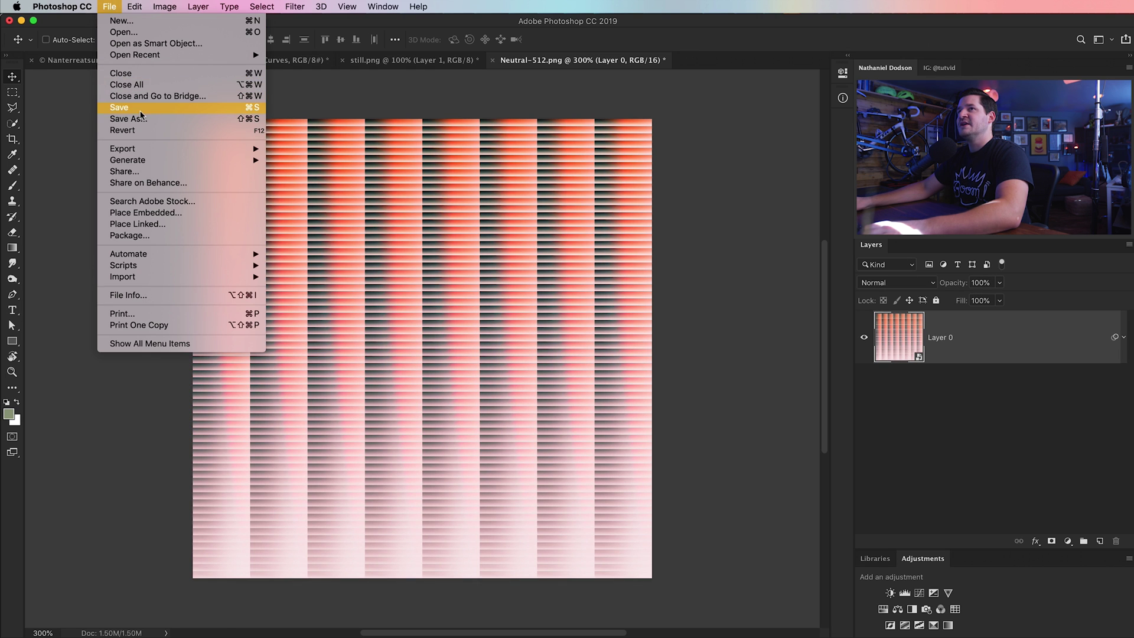
pyautogui.click(667, 476)
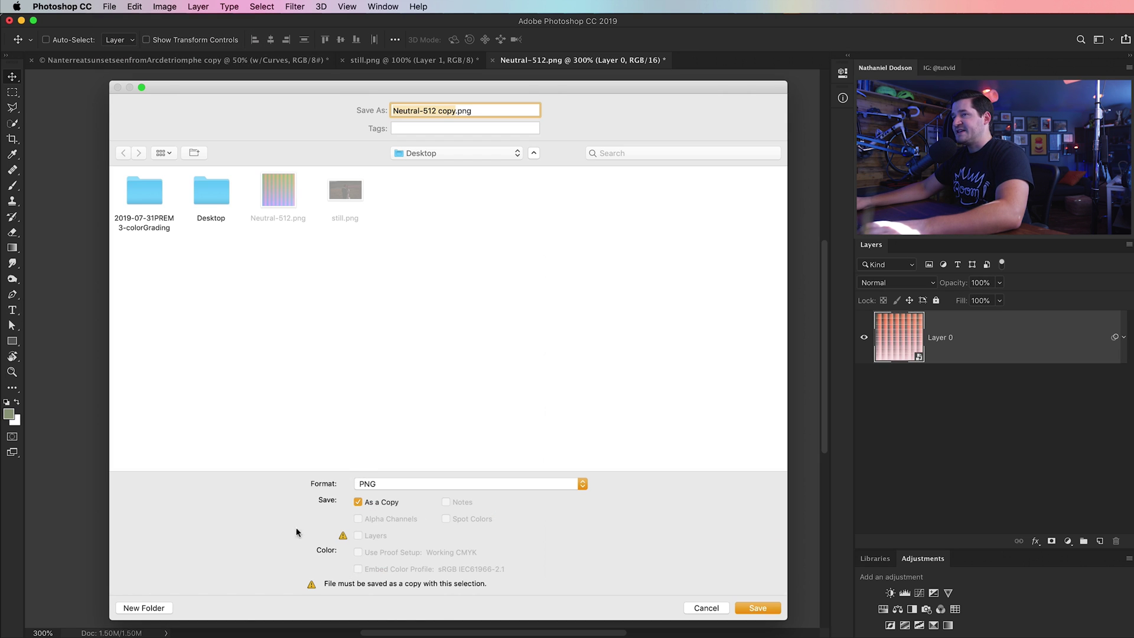
pyautogui.click(445, 111)
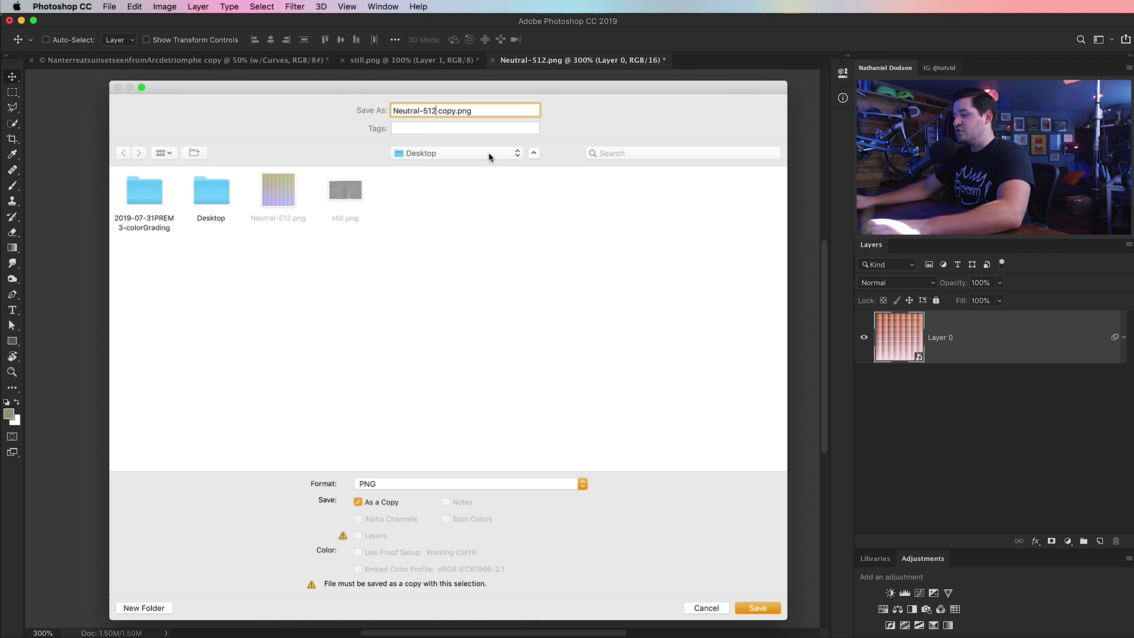
pyautogui.press('BackSpace')
pyautogui.press('BackSpace')
pyautogui.press('BackSpace')
pyautogui.press('Delete')
pyautogui.press('Delete')
pyautogui.write('-LUT')
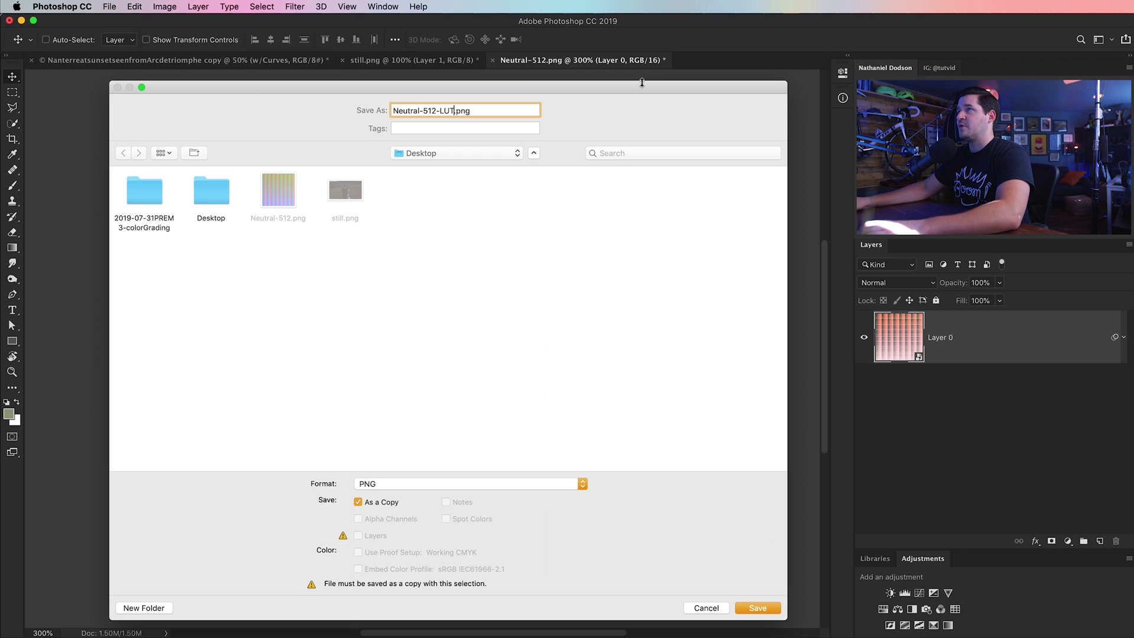
# - Save it to the Desktop as a PNG with Large file size
pyautogui.moveTo(640, 87); pyautogui.dragTo(652, 46)
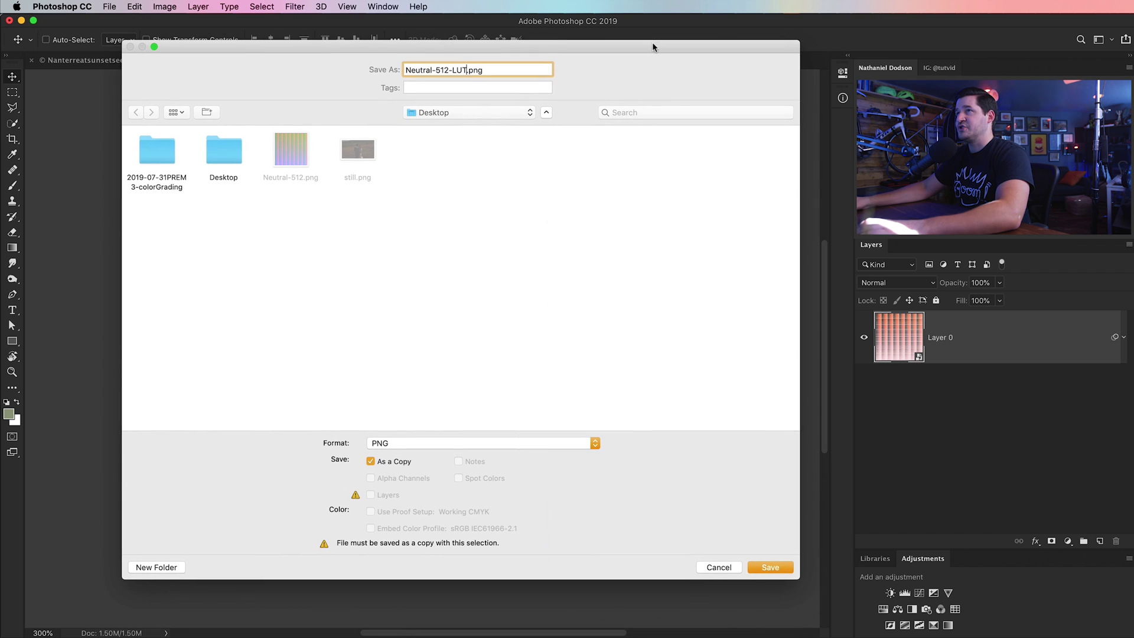
pyautogui.click(779, 565)
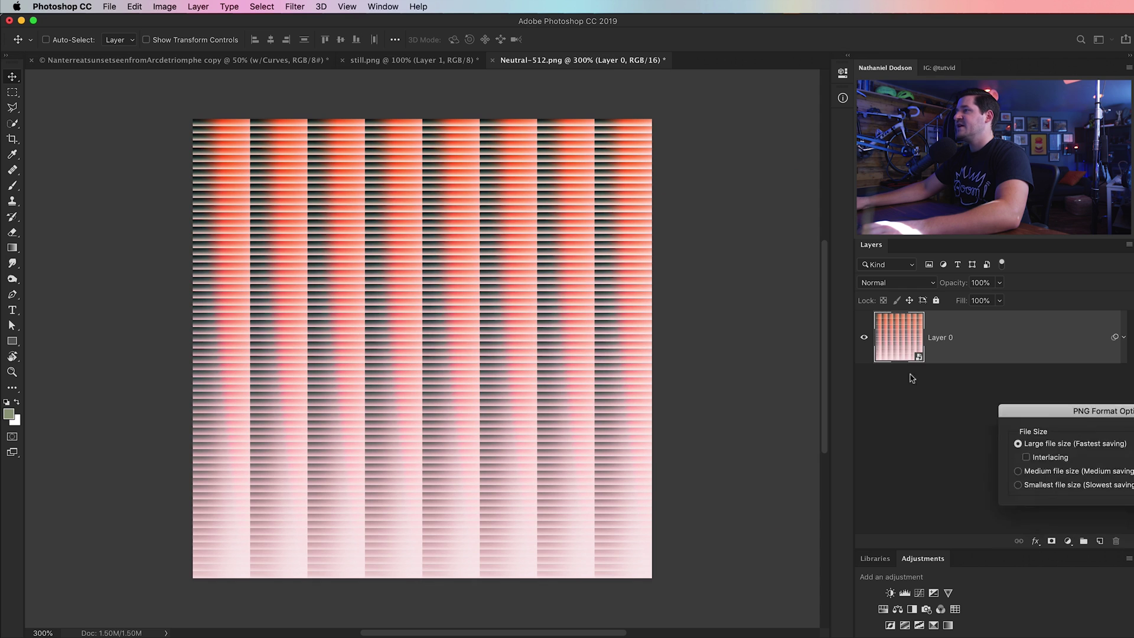
pyautogui.moveTo(1087, 412); pyautogui.dragTo(359, 223)
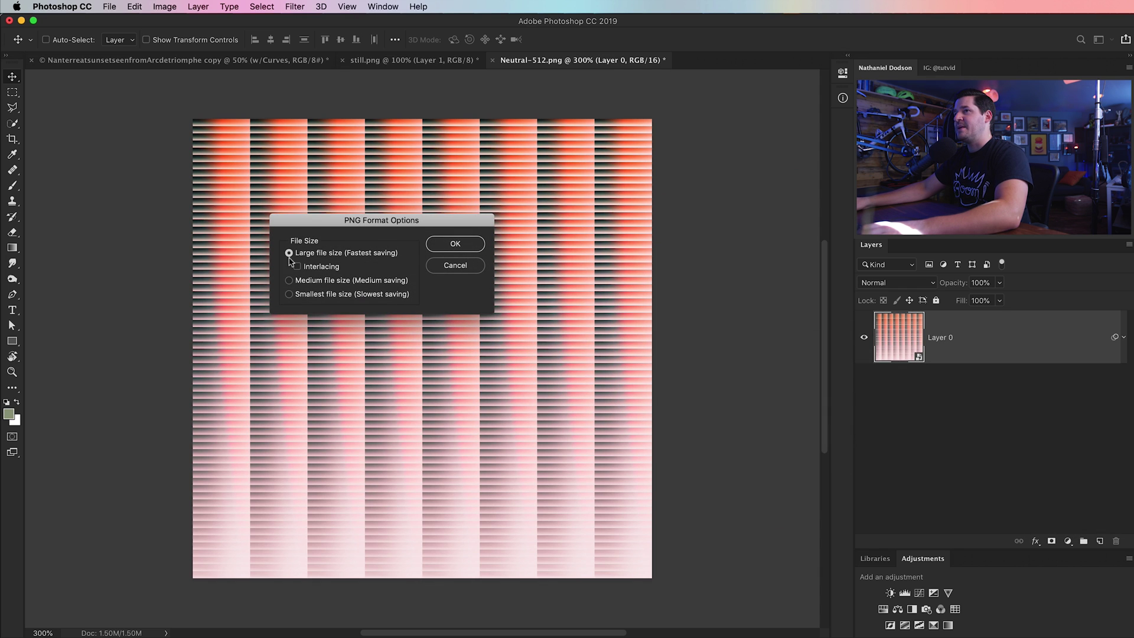
pyautogui.click(453, 245)
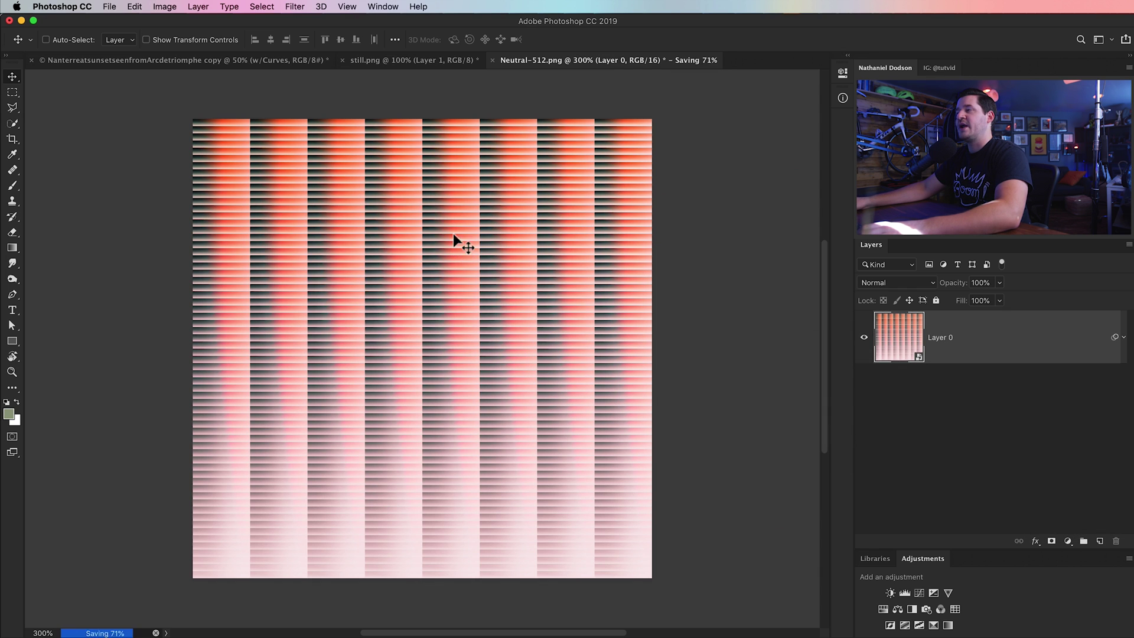
pyautogui.press('super+Tab')
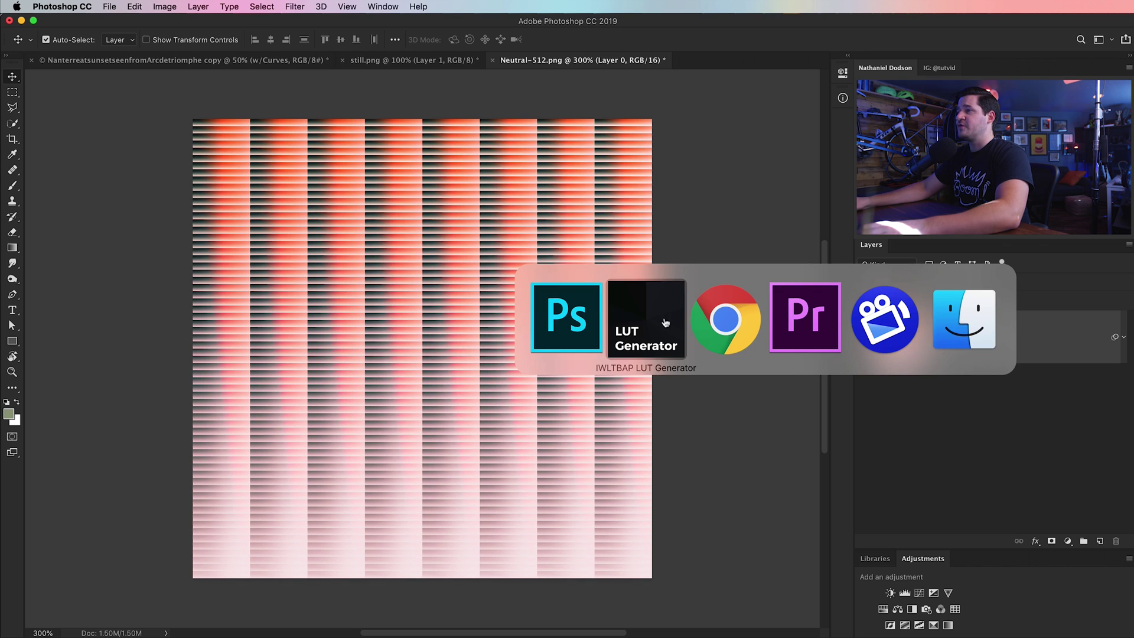
# - Convert Neutral-512-LUT.png to a .CUBE LUT in LUT Generator, then return to Premiere Pro
pyautogui.moveTo(554, 233); pyautogui.dragTo(492, 230)
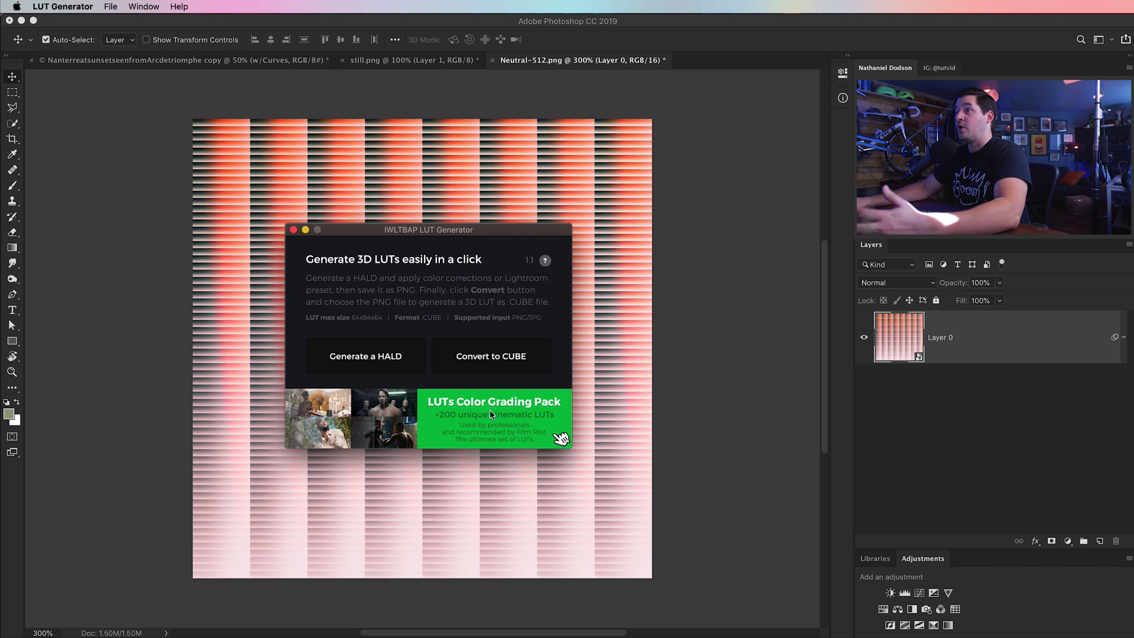
pyautogui.click(509, 361)
pyautogui.moveTo(654, 118); pyautogui.dragTo(378, 170)
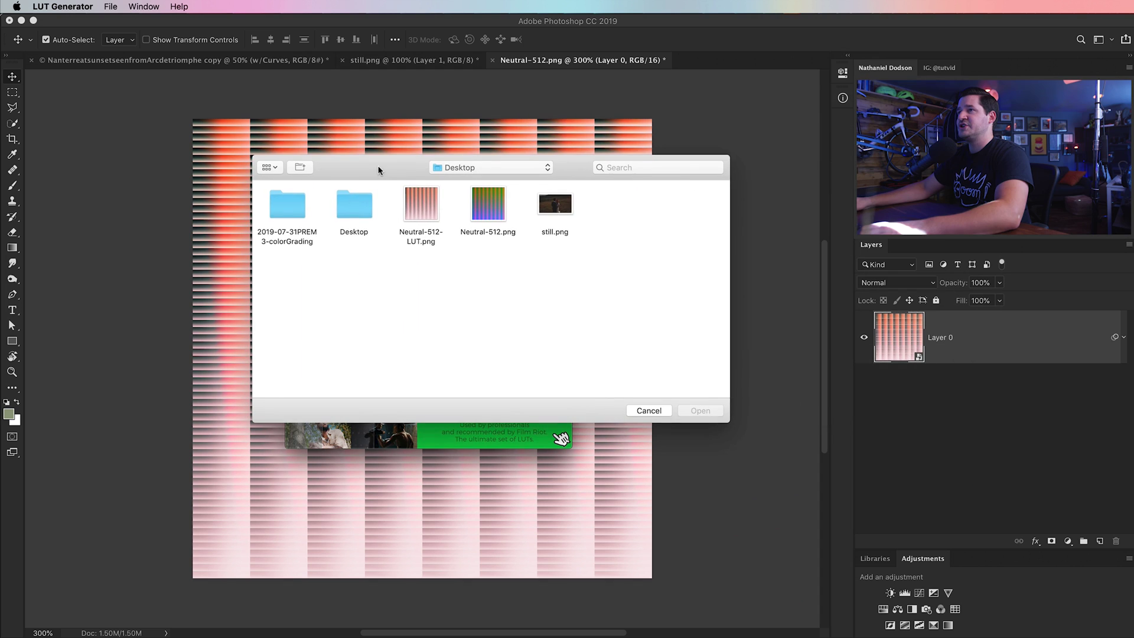
pyautogui.click(423, 210)
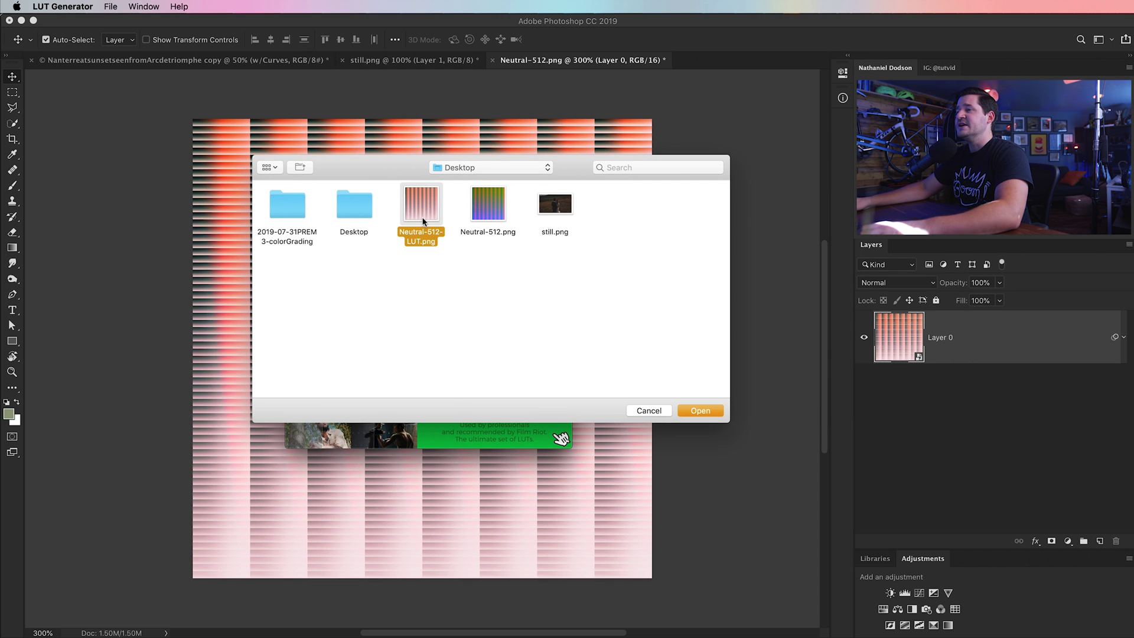
pyautogui.moveTo(407, 175); pyautogui.dragTo(481, 272)
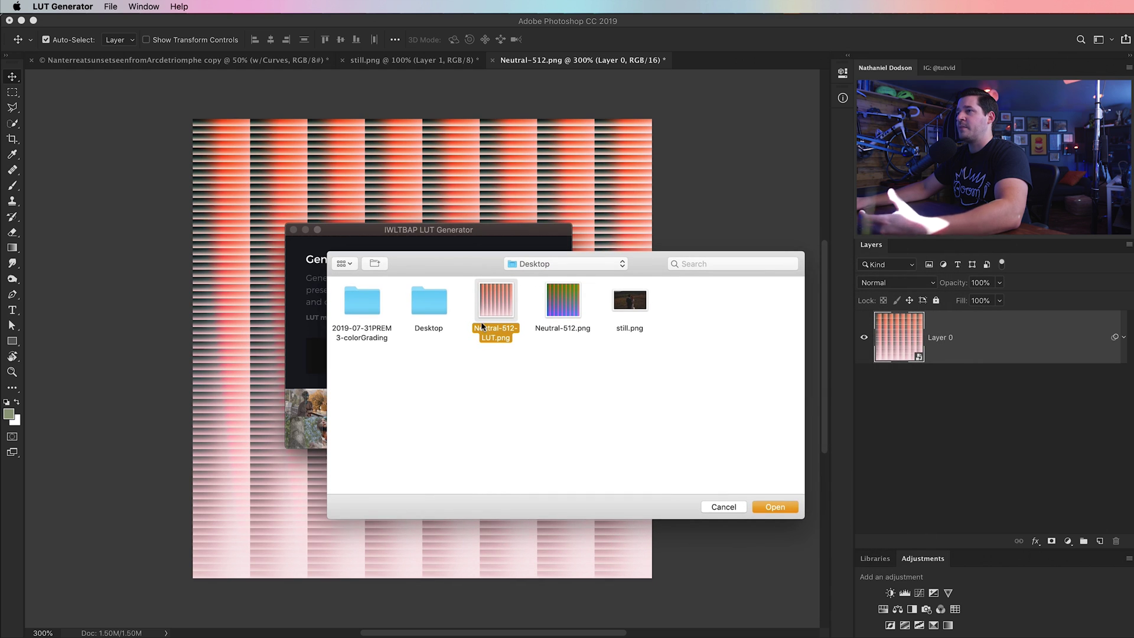
pyautogui.click(775, 506)
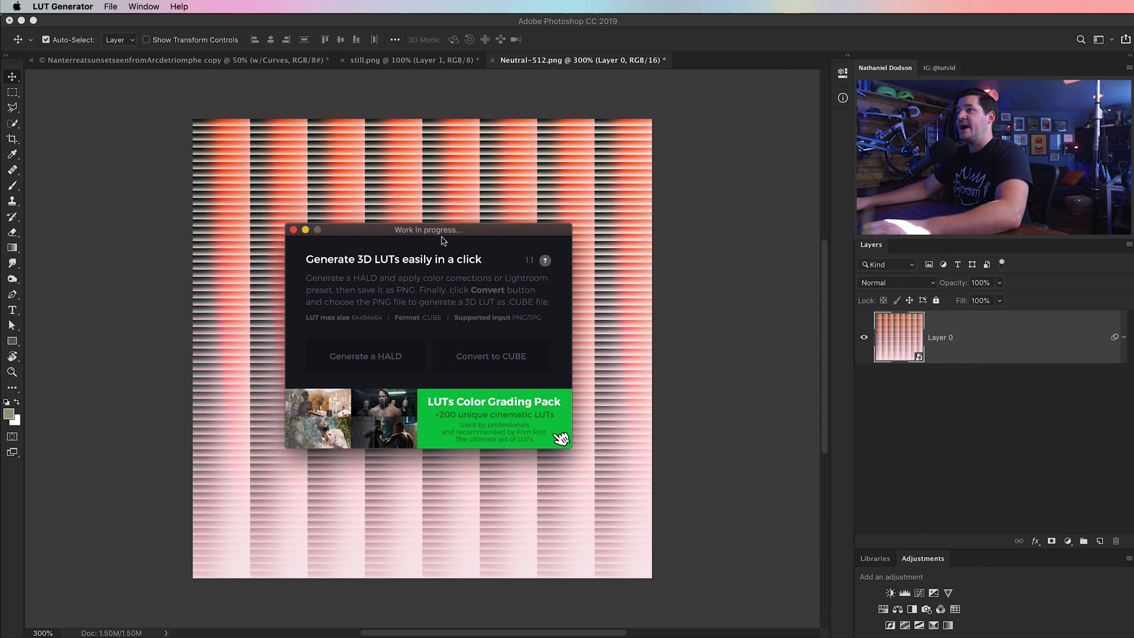
pyautogui.moveTo(745, 149); pyautogui.dragTo(401, 282)
pyautogui.click(528, 345)
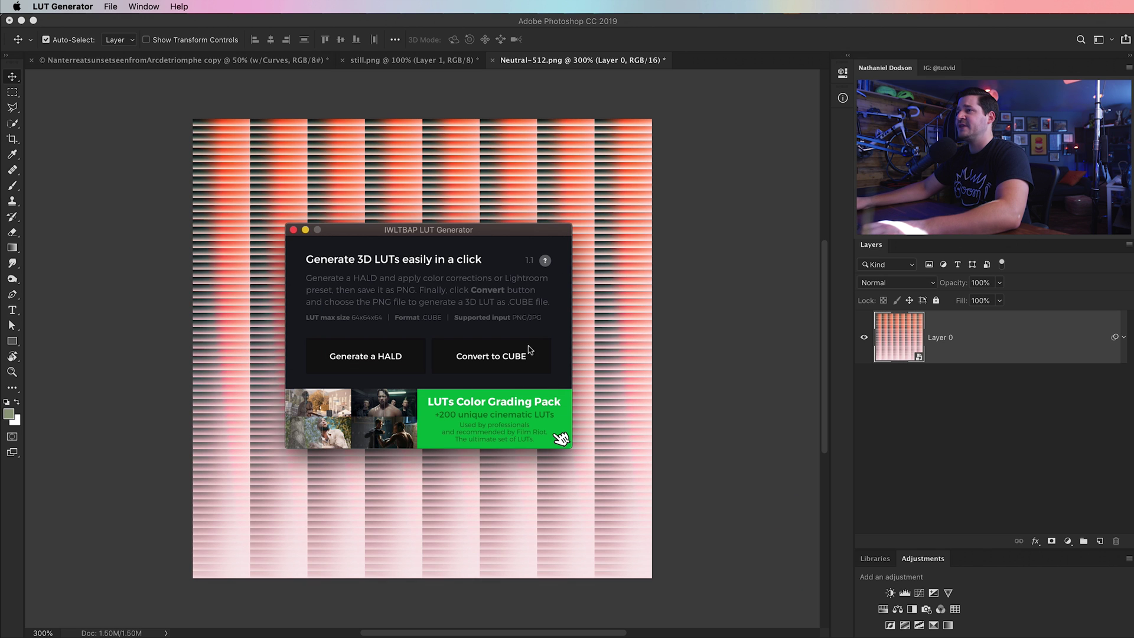
pyautogui.press('super+Tab')
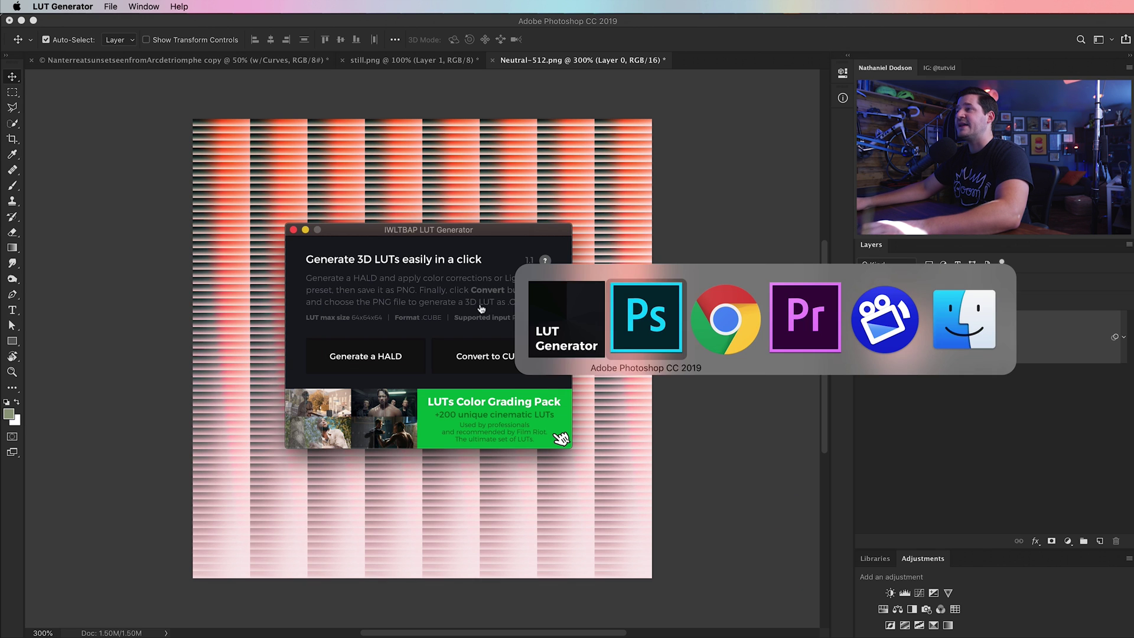
pyautogui.click(821, 346)
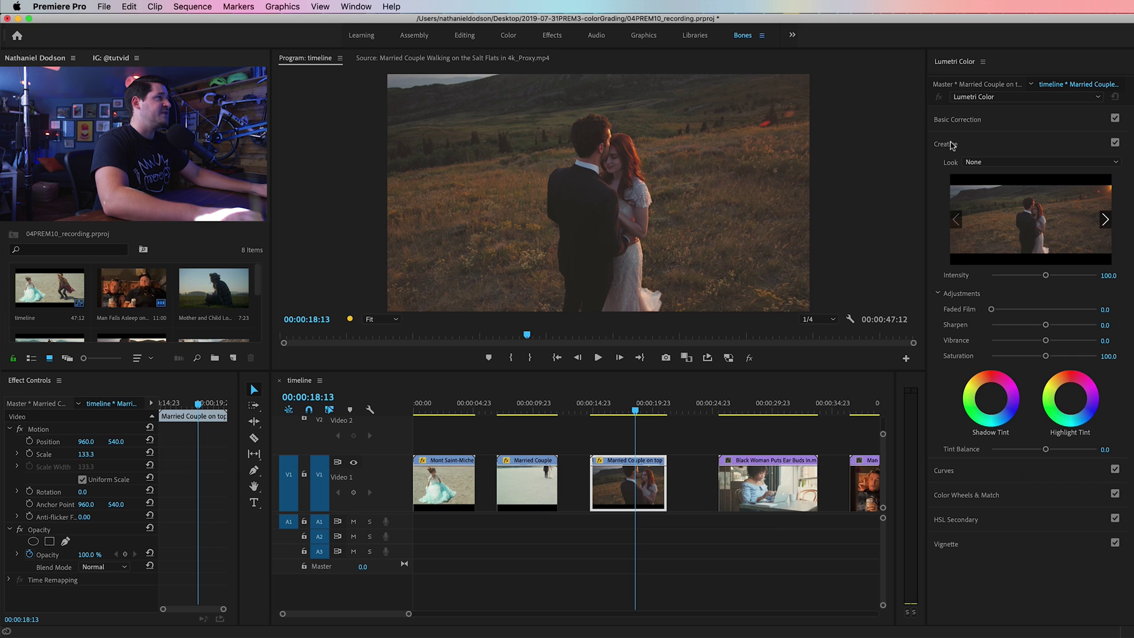
# - Load Neutral-512-LUT.cube as the Lumetri Creative Look on the couple clip
pyautogui.click(996, 147)
pyautogui.click(994, 123)
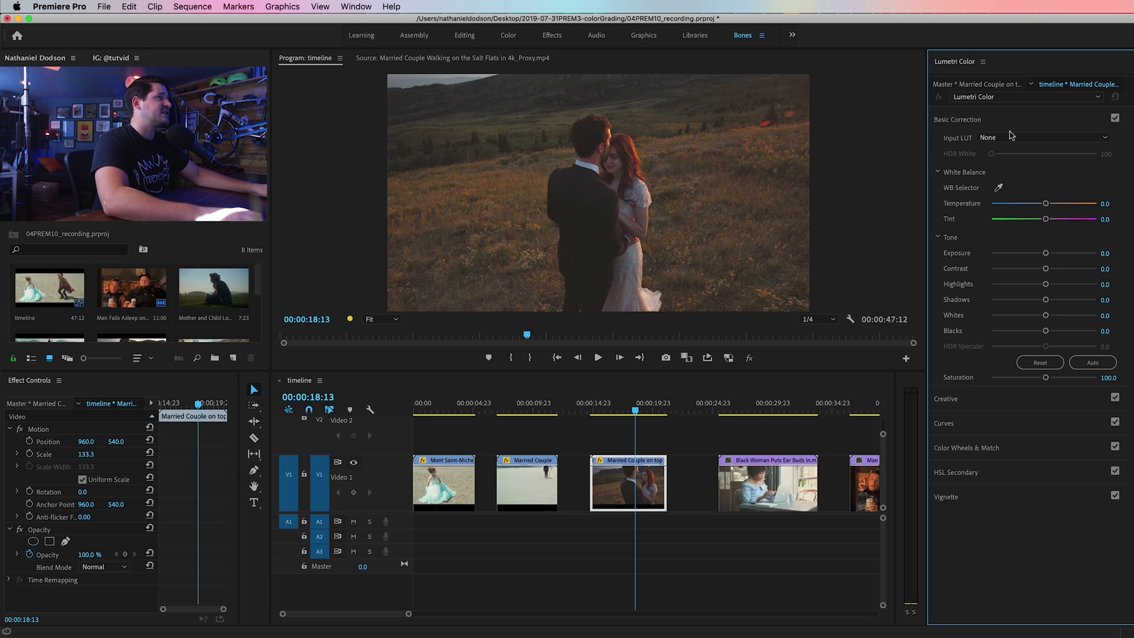
pyautogui.click(1012, 138)
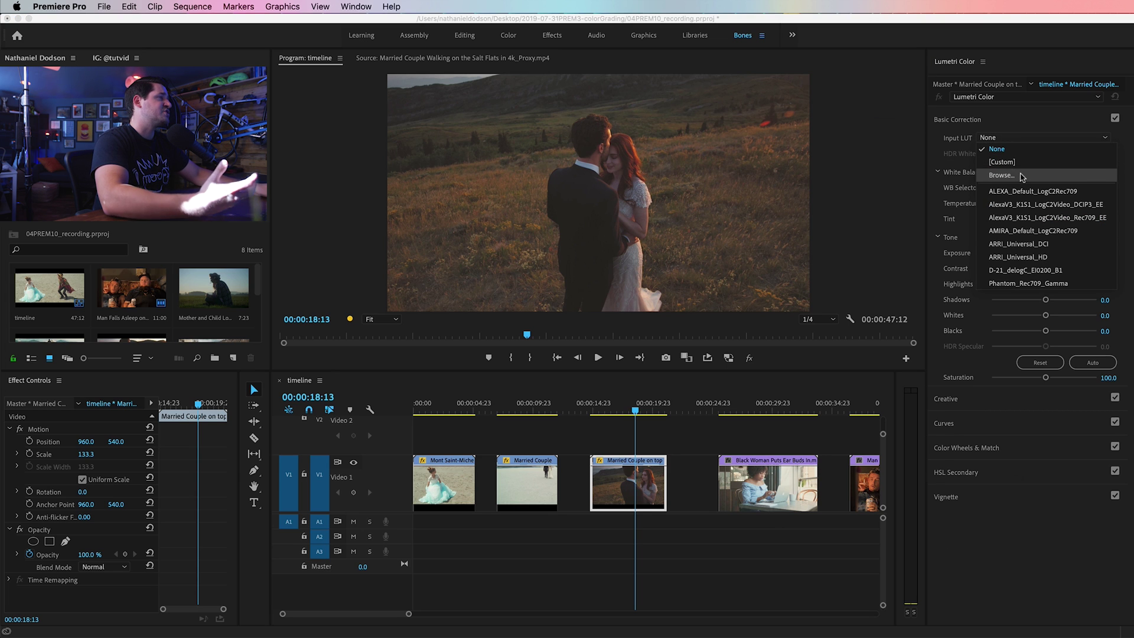
pyautogui.click(969, 119)
pyautogui.click(986, 145)
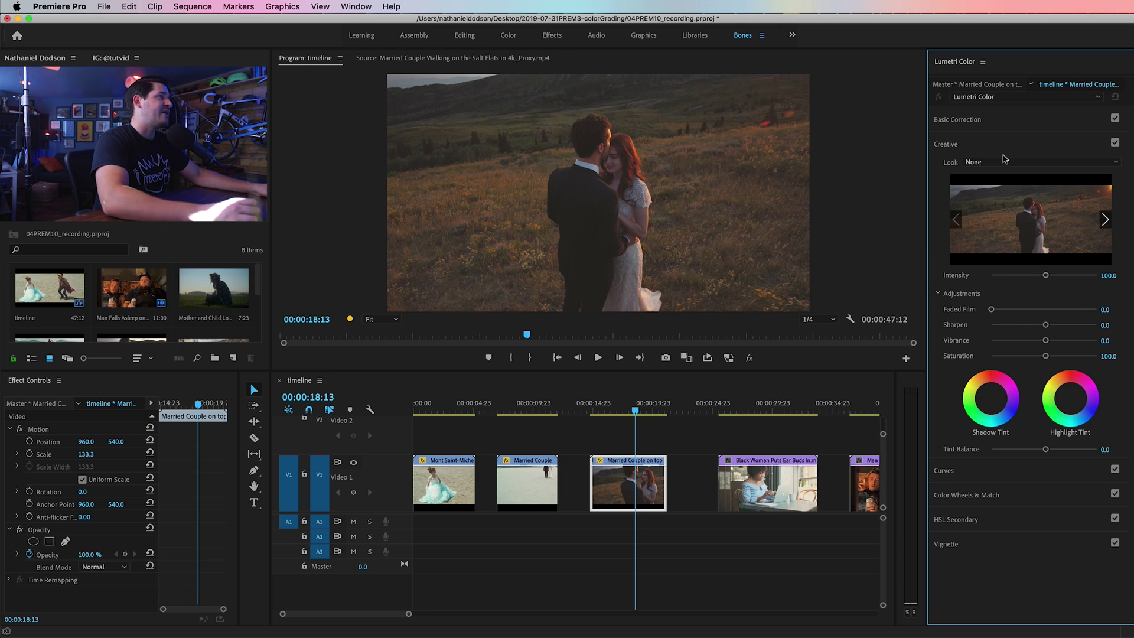
pyautogui.click(1004, 163)
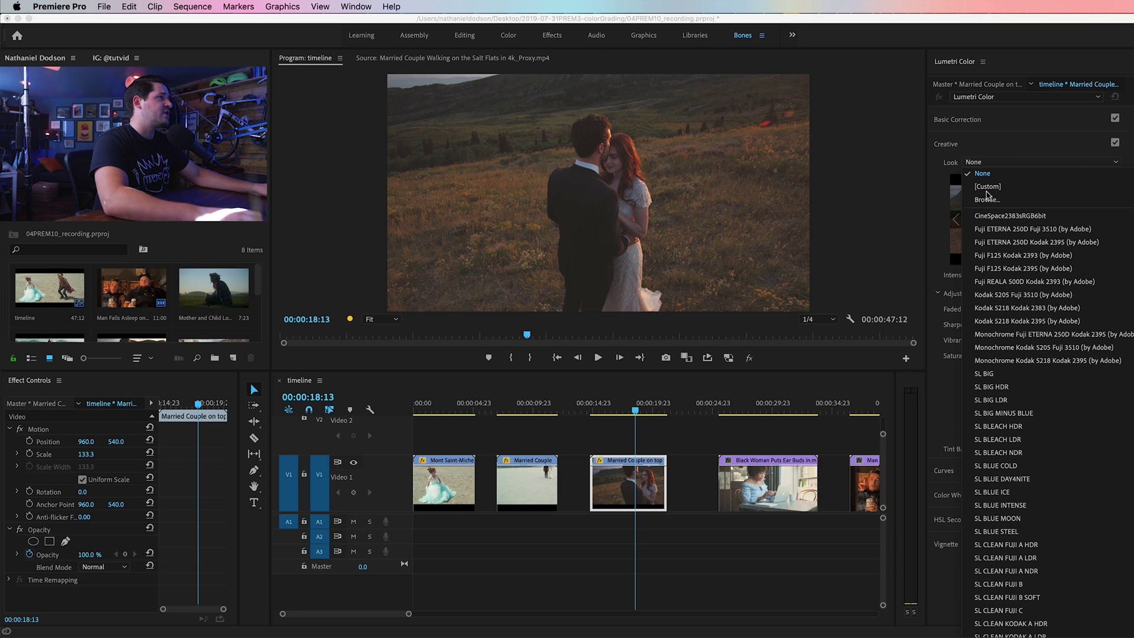
pyautogui.click(987, 201)
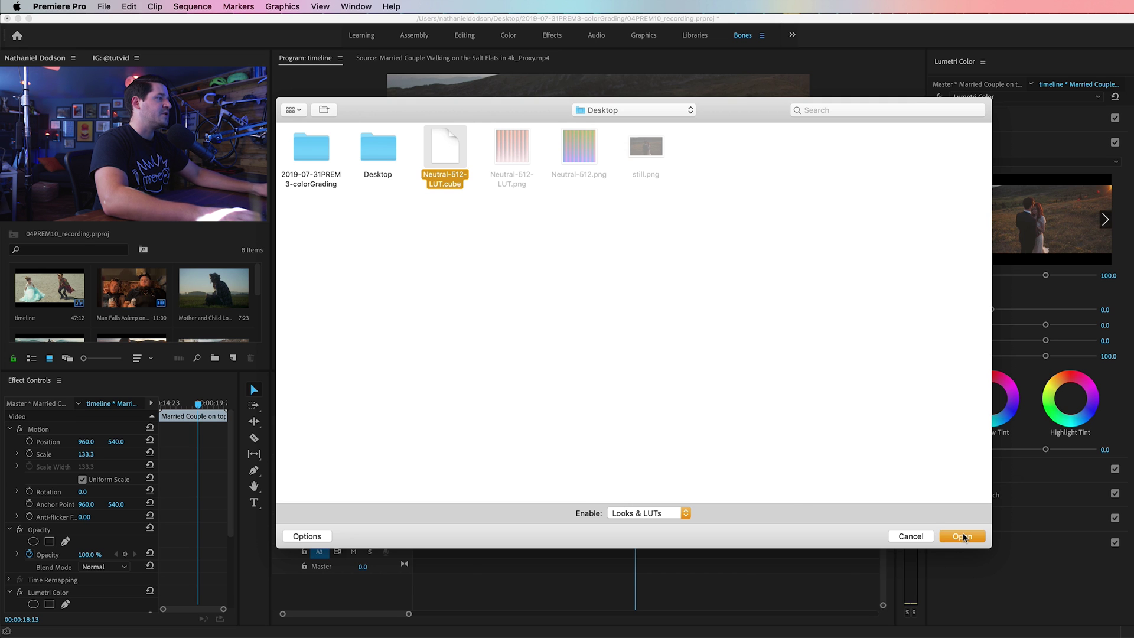
pyautogui.click(963, 536)
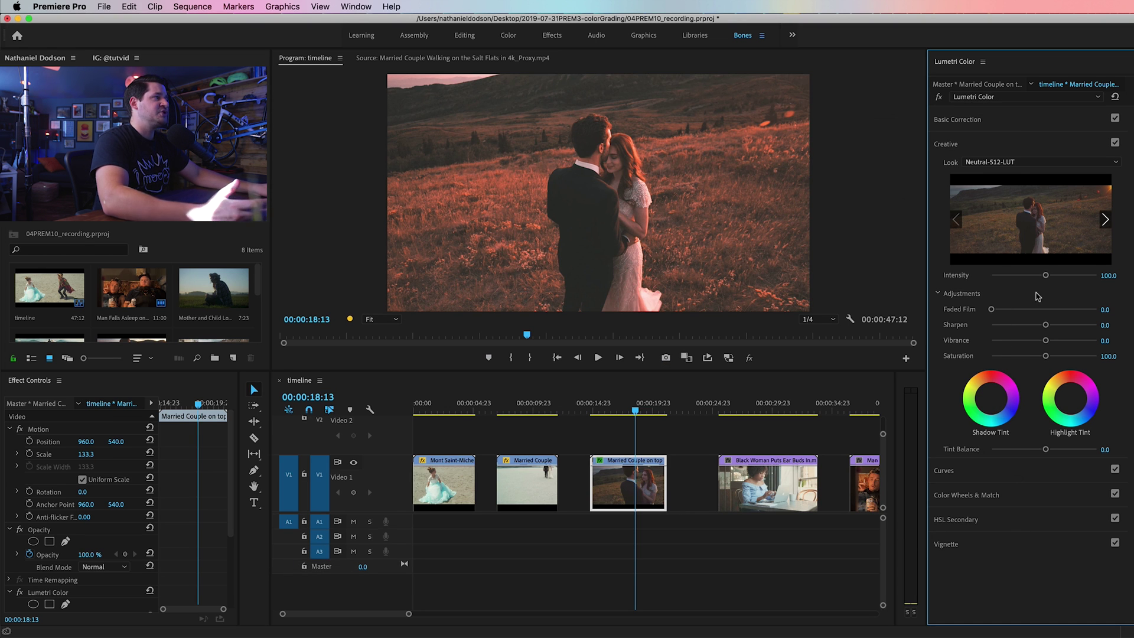
# - Lower the Creative look intensity to 56.5 and toggle Global FX Mute to compare
pyautogui.moveTo(1045, 275); pyautogui.dragTo(1018, 283)
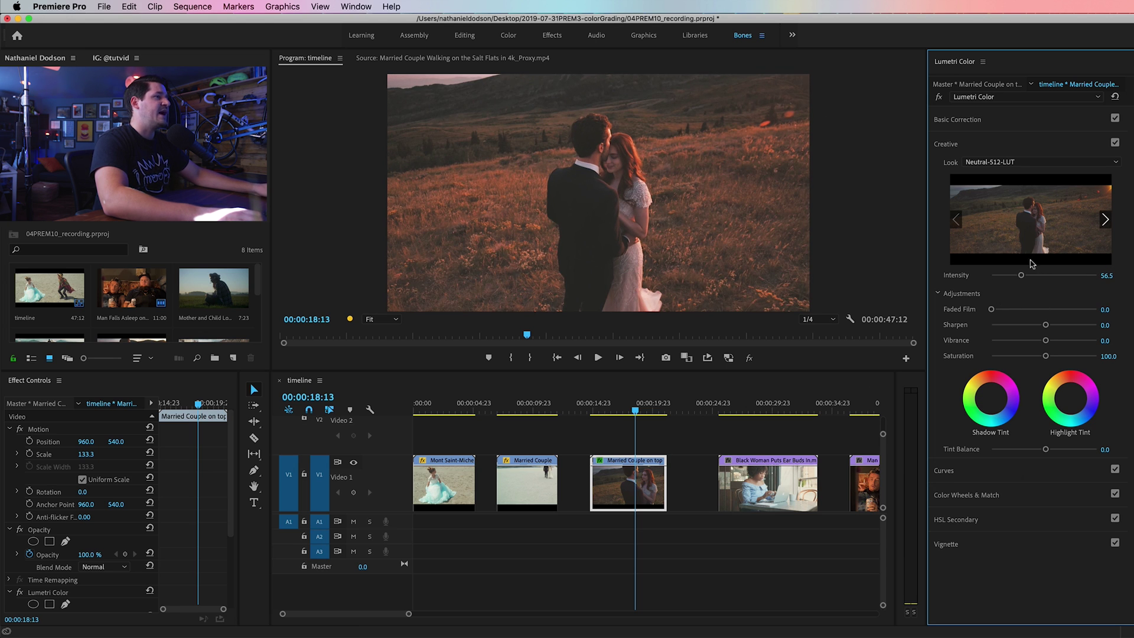
pyautogui.click(750, 358)
pyautogui.click(750, 358)
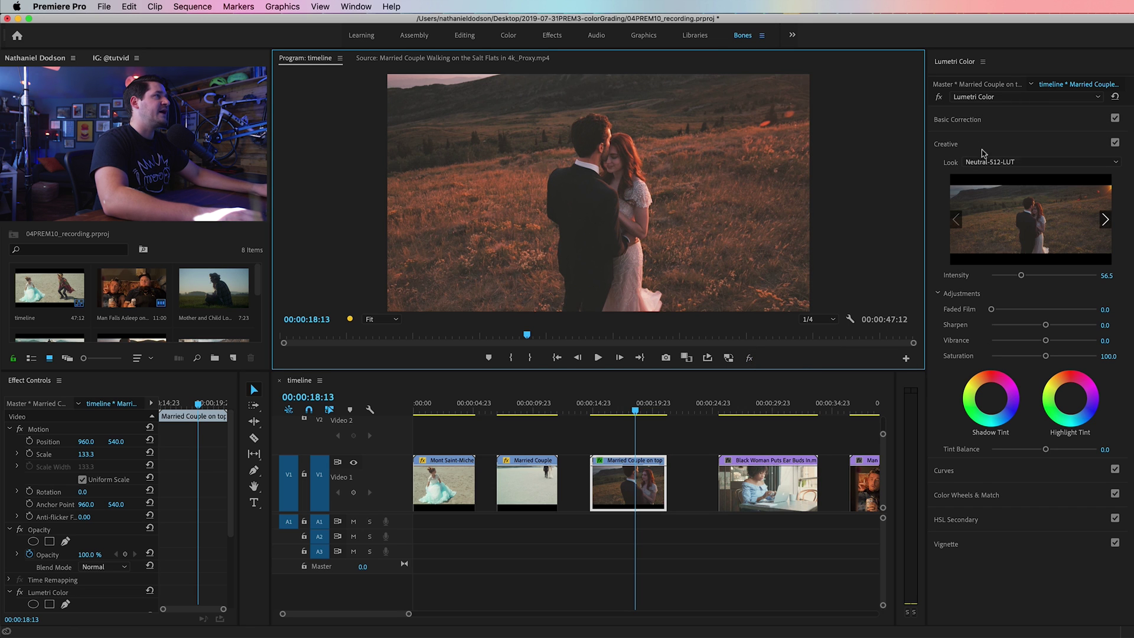
# - In Basic Correction, set Exposure -0.6, Contrast 8.5, Shadows -2.8 and Blacks 0.6
pyautogui.click(979, 143)
pyautogui.click(1000, 121)
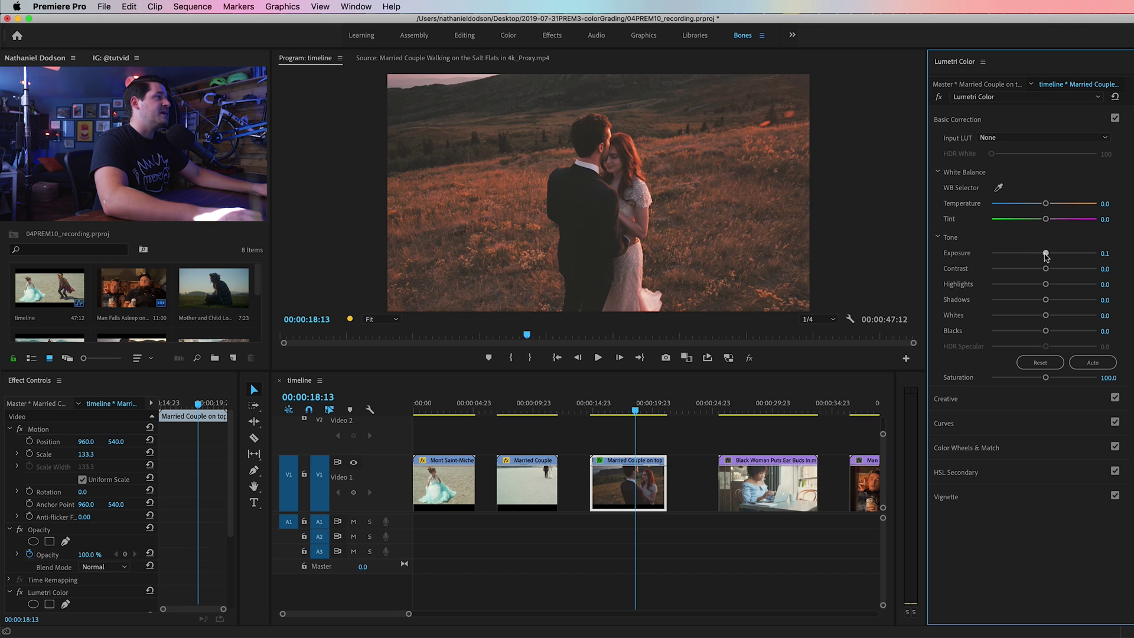
pyautogui.moveTo(1045, 254); pyautogui.dragTo(1024, 269)
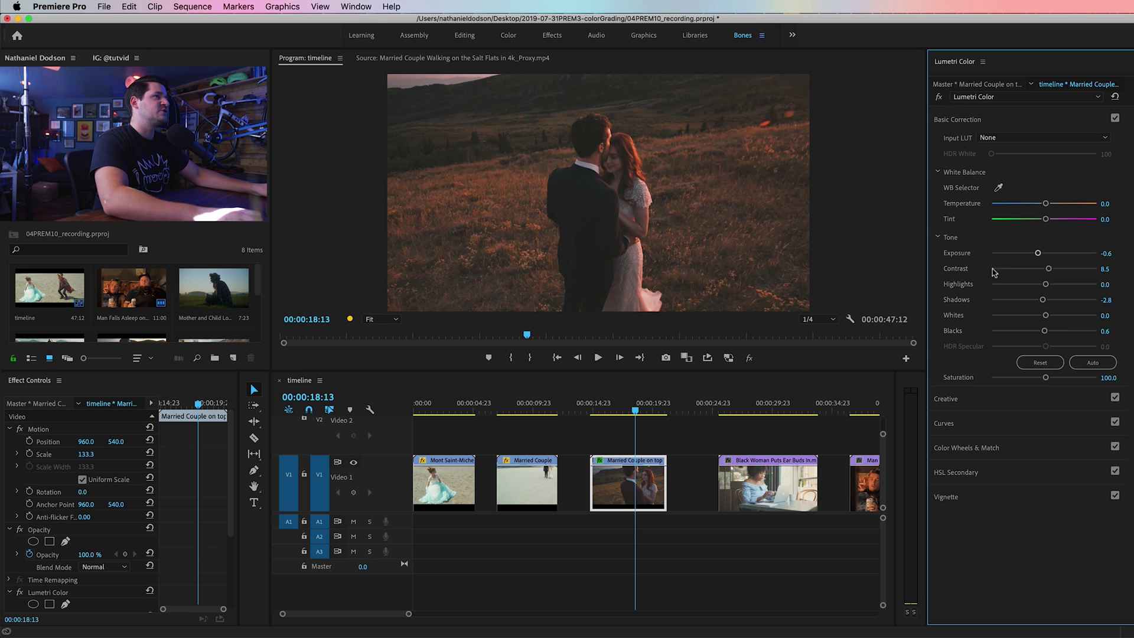
pyautogui.click(1016, 121)
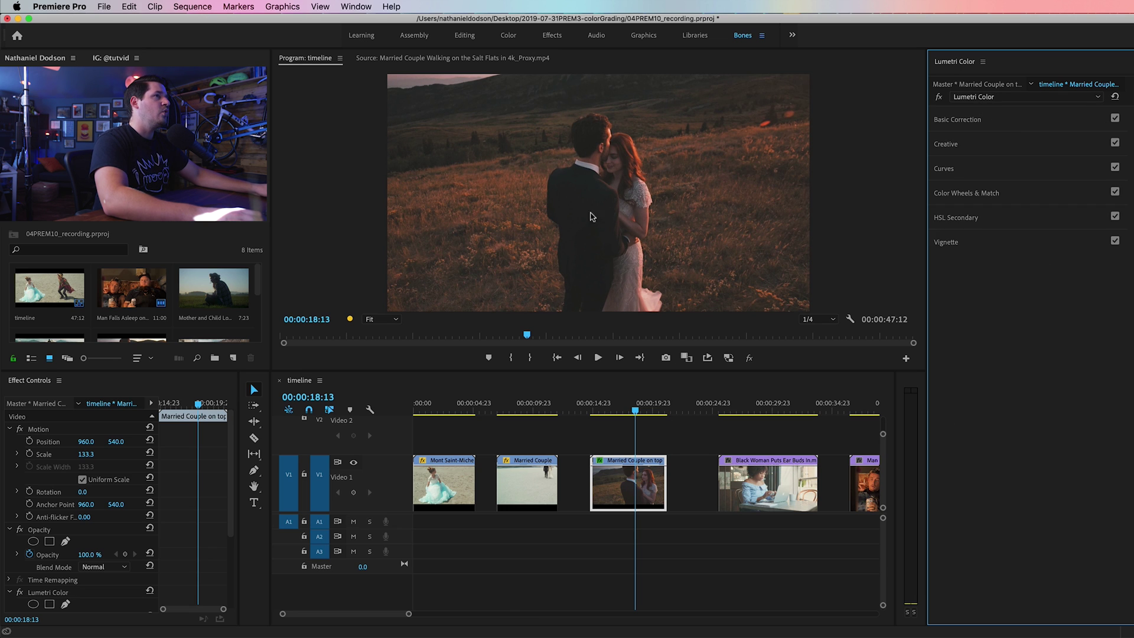
# - Apply the Neutral-512-LUT look to the salt-flats couple clip at 75.7 intensity
pyautogui.click(525, 404)
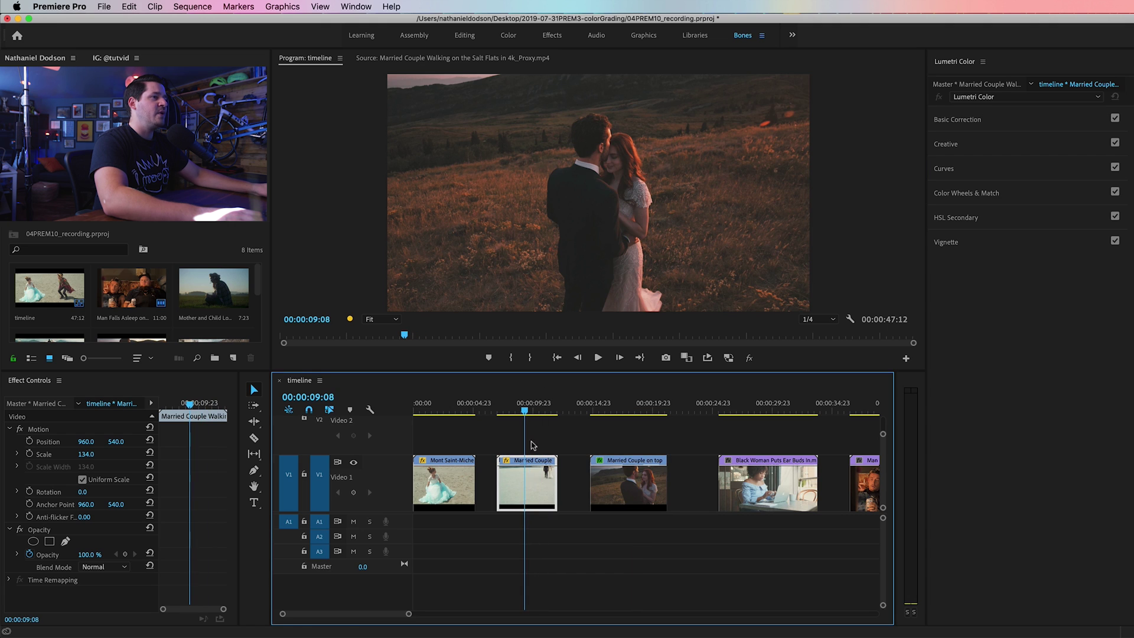
pyautogui.click(987, 144)
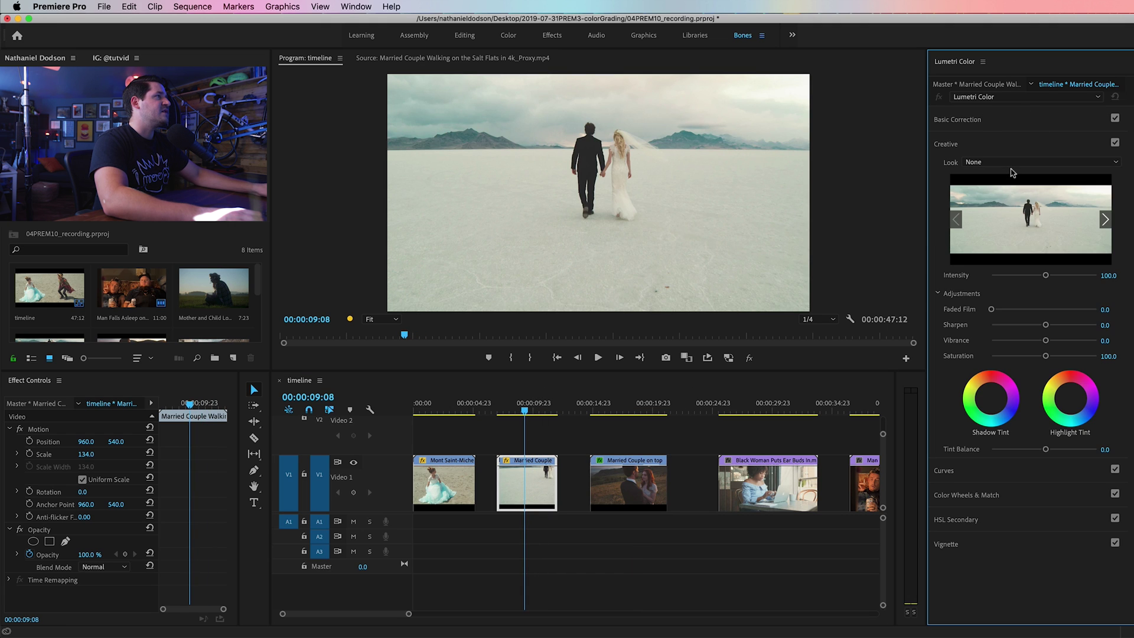
pyautogui.click(999, 163)
pyautogui.click(990, 186)
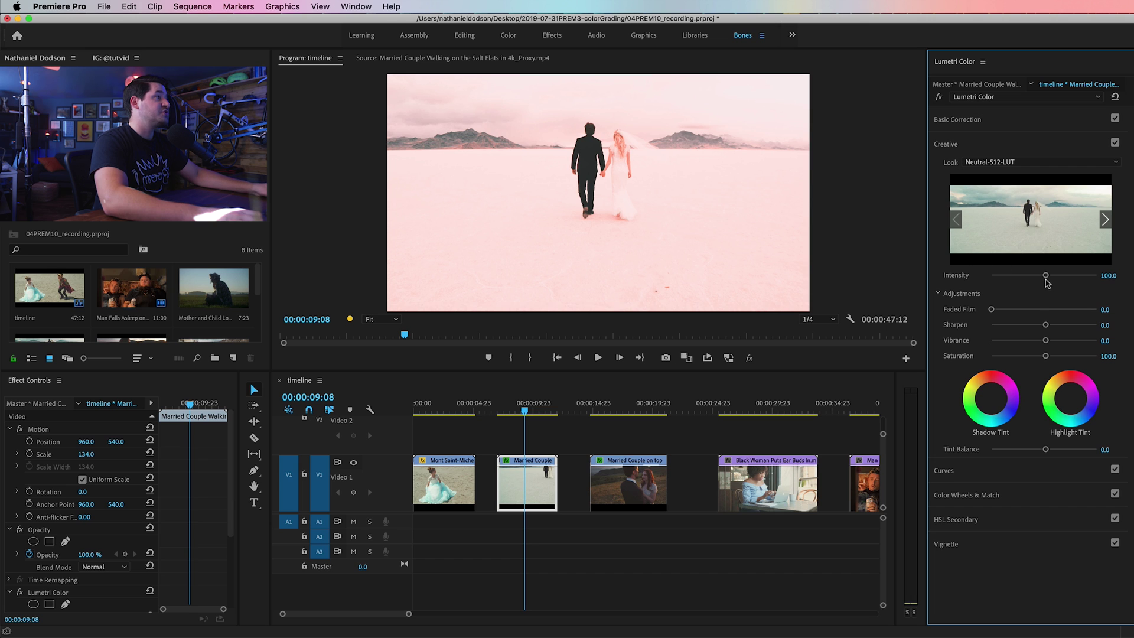
pyautogui.moveTo(1045, 277); pyautogui.dragTo(1032, 279)
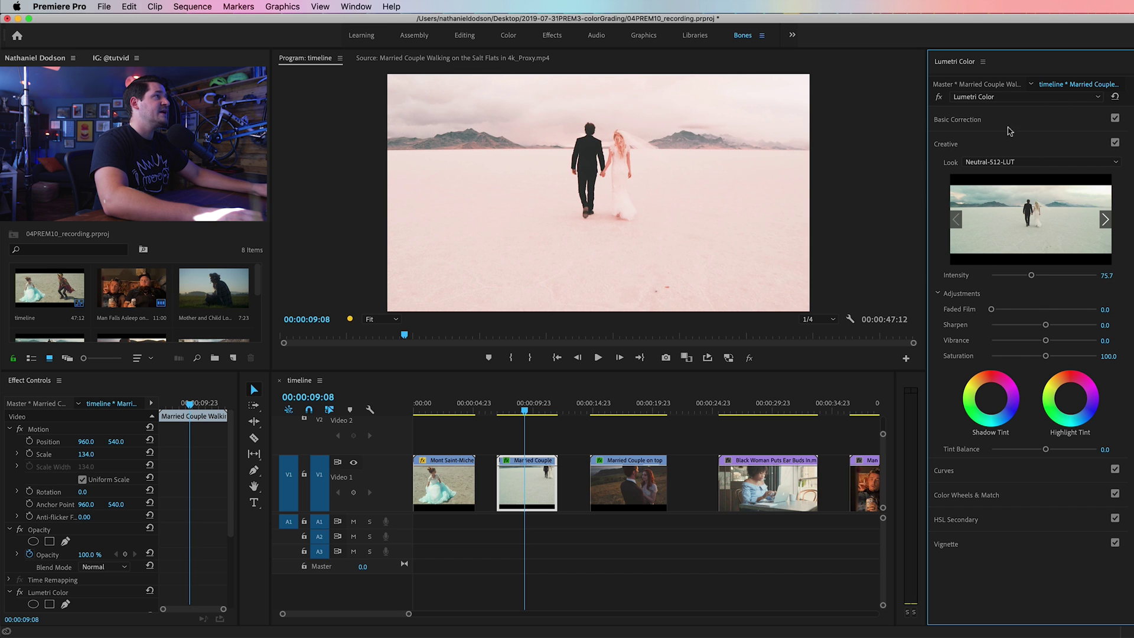
# - Set the salt-flats clip's Exposure to -0.7 and Contrast to 16.4
pyautogui.click(1008, 122)
pyautogui.moveTo(1045, 253)
pyautogui.mouseDown()
pyautogui.moveTo(1035, 249)
pyautogui.moveTo(1053, 273)
pyautogui.mouseUp()
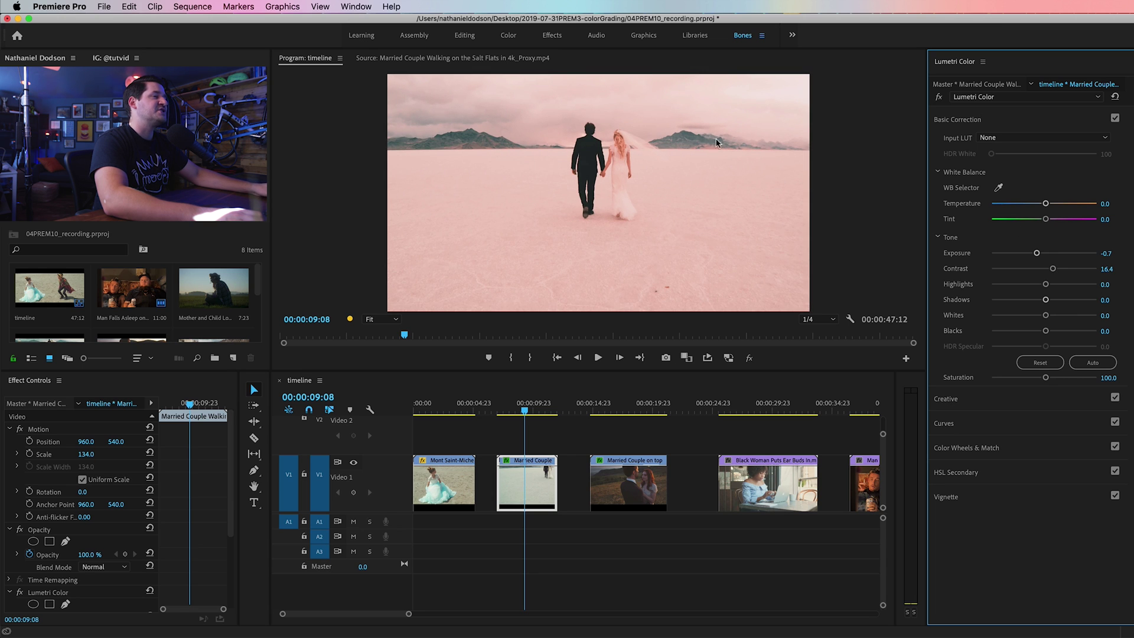
pyautogui.click(448, 483)
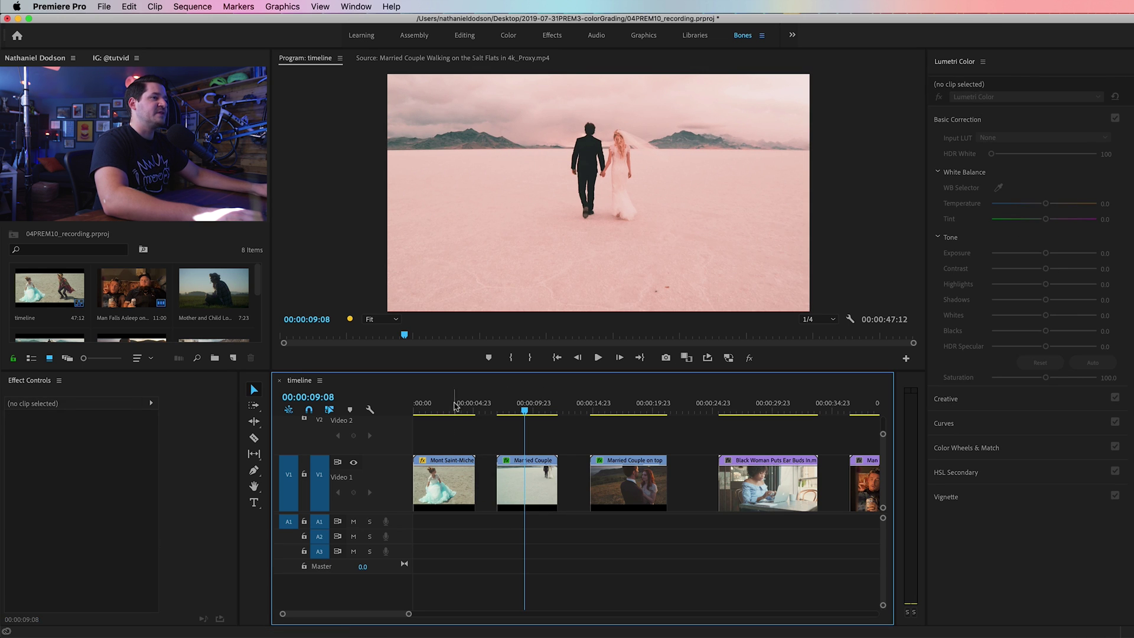
# - Preview the Mont Saint-Michel clip, try Neutral-512-LUT as Input LUT, then reset it to None
pyautogui.click(446, 409)
pyautogui.press('space')
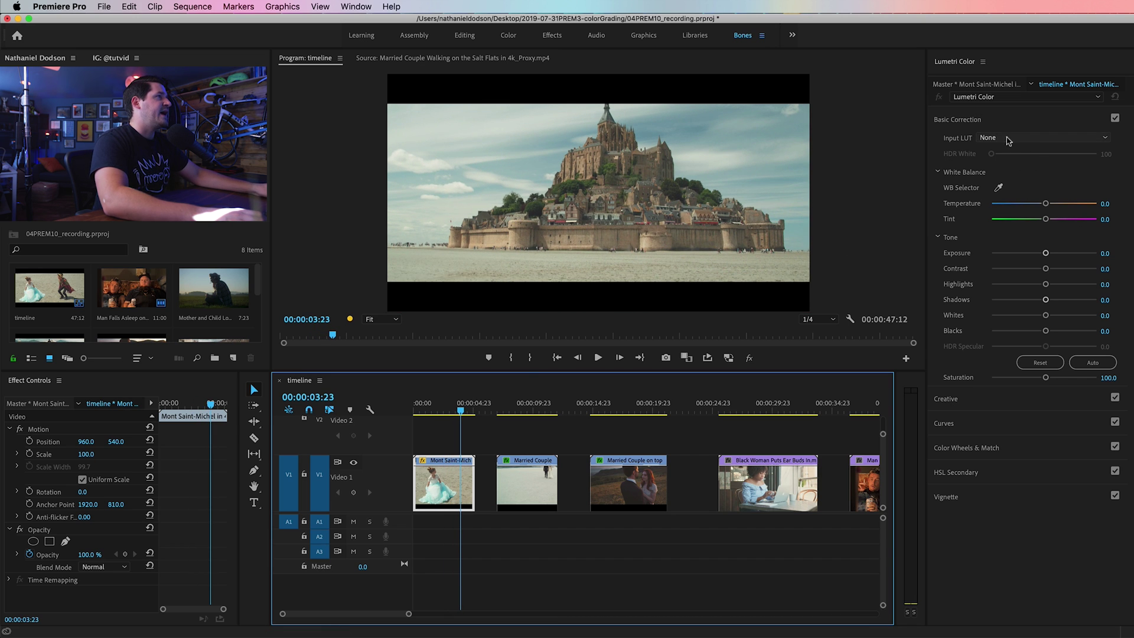
pyautogui.click(1002, 120)
pyautogui.click(998, 121)
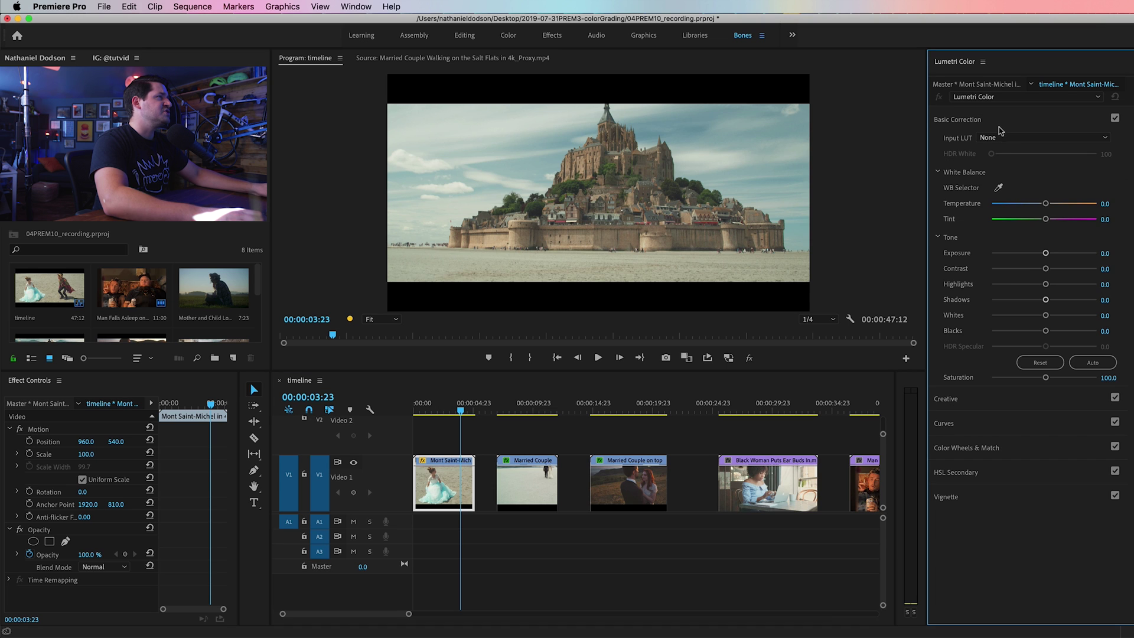
pyautogui.click(999, 138)
pyautogui.click(1001, 176)
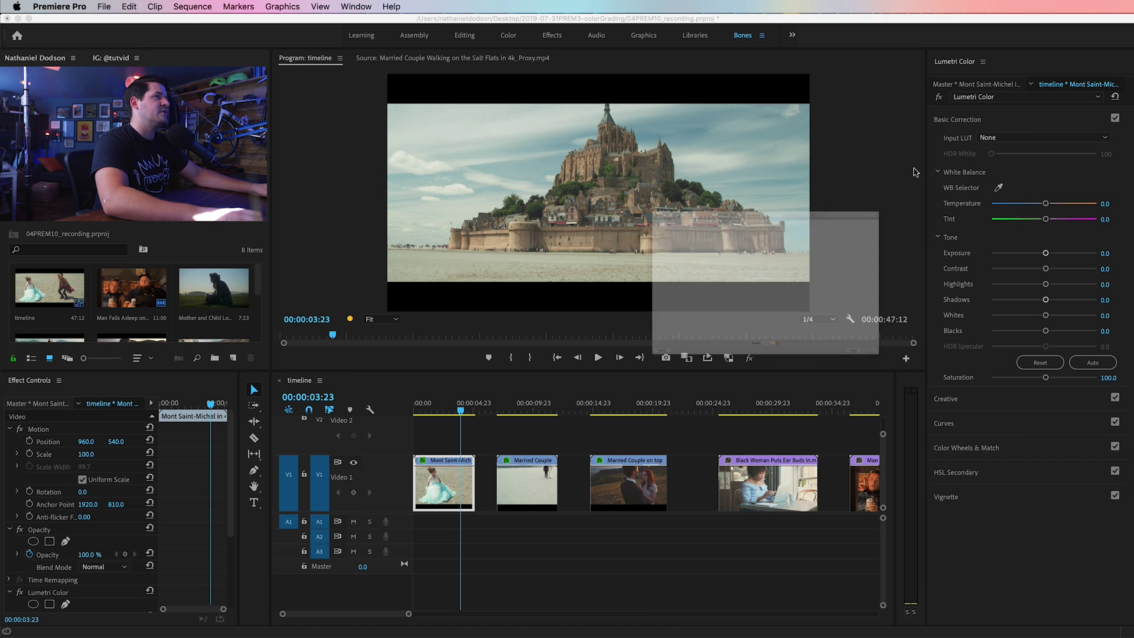
pyautogui.doubleClick(577, 112)
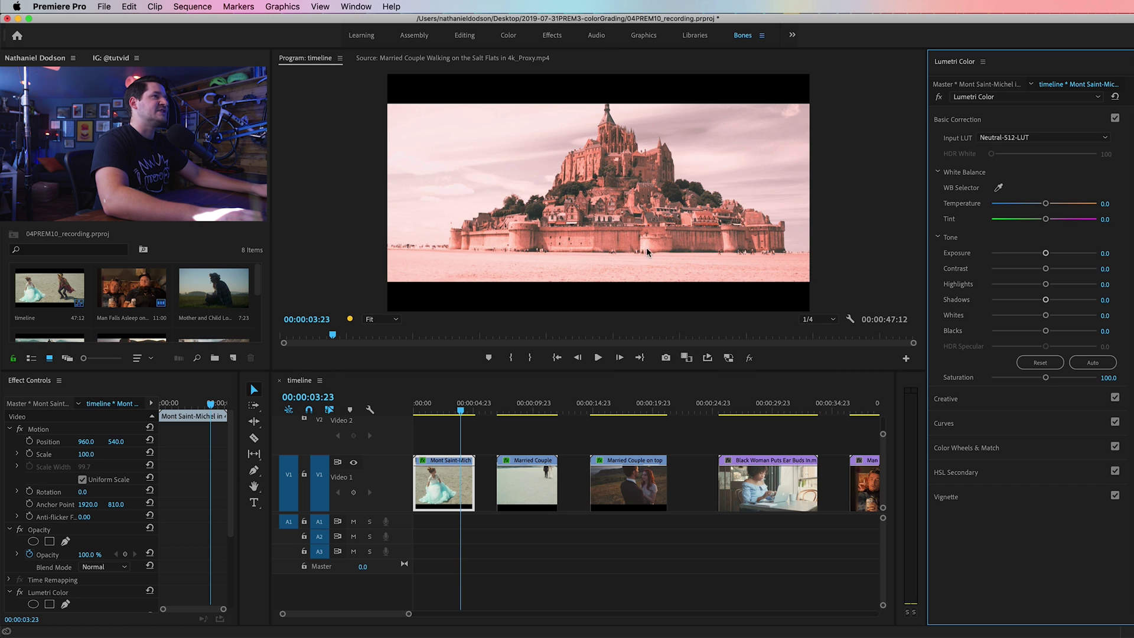
pyautogui.click(1016, 138)
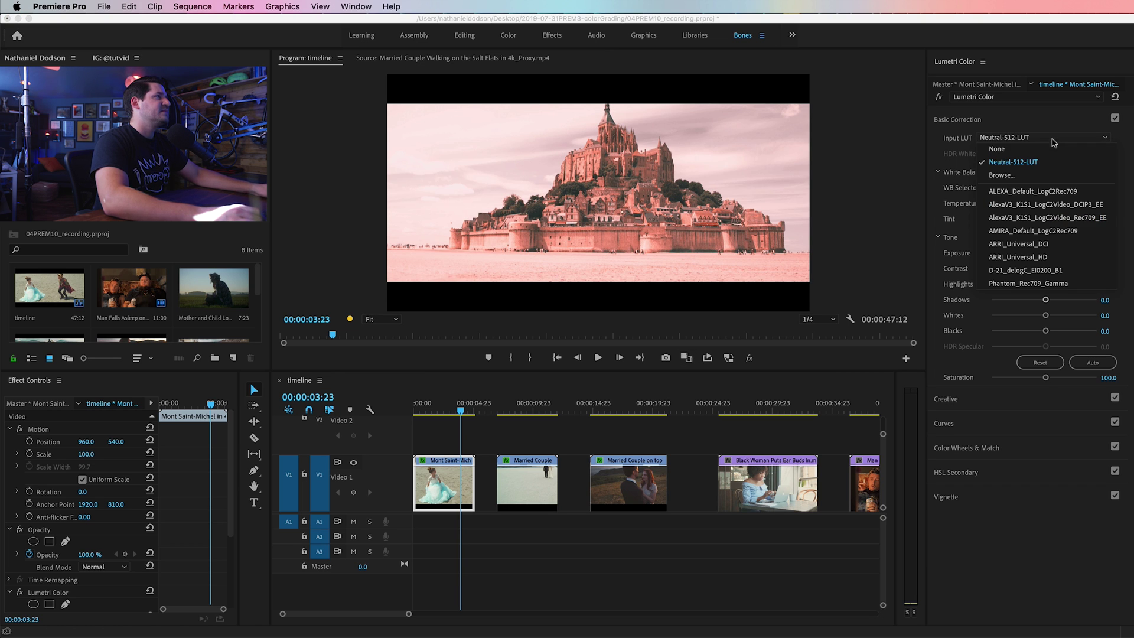
pyautogui.click(1018, 151)
# - Load Neutral-512-LUT as the Mont Saint-Michel clip's Creative look at 70.1 intensity
pyautogui.click(964, 406)
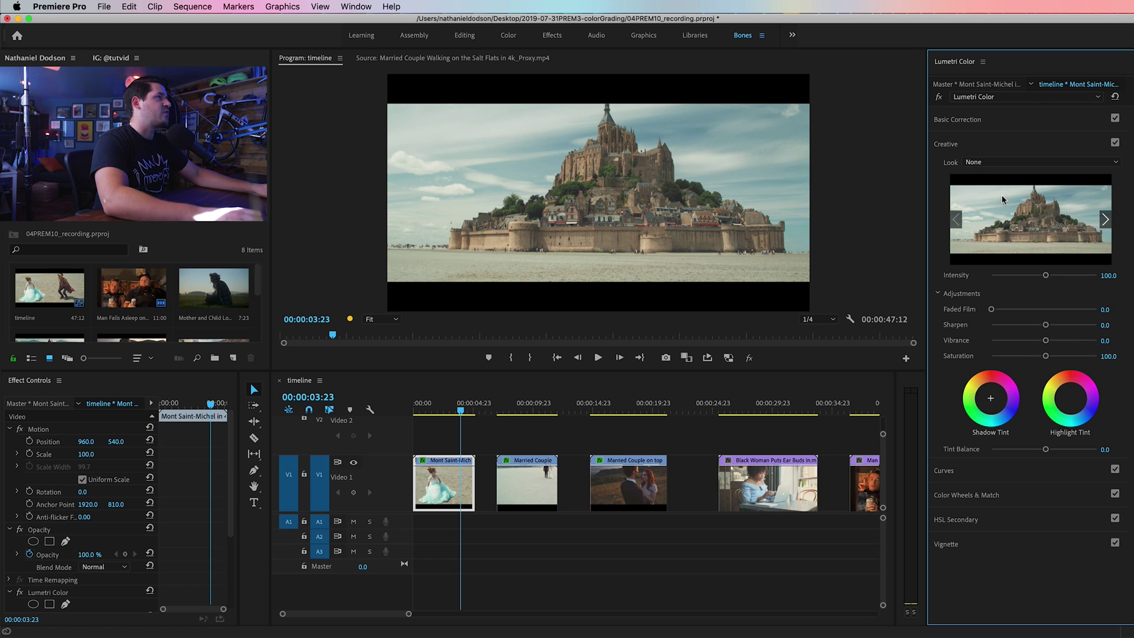
pyautogui.click(977, 162)
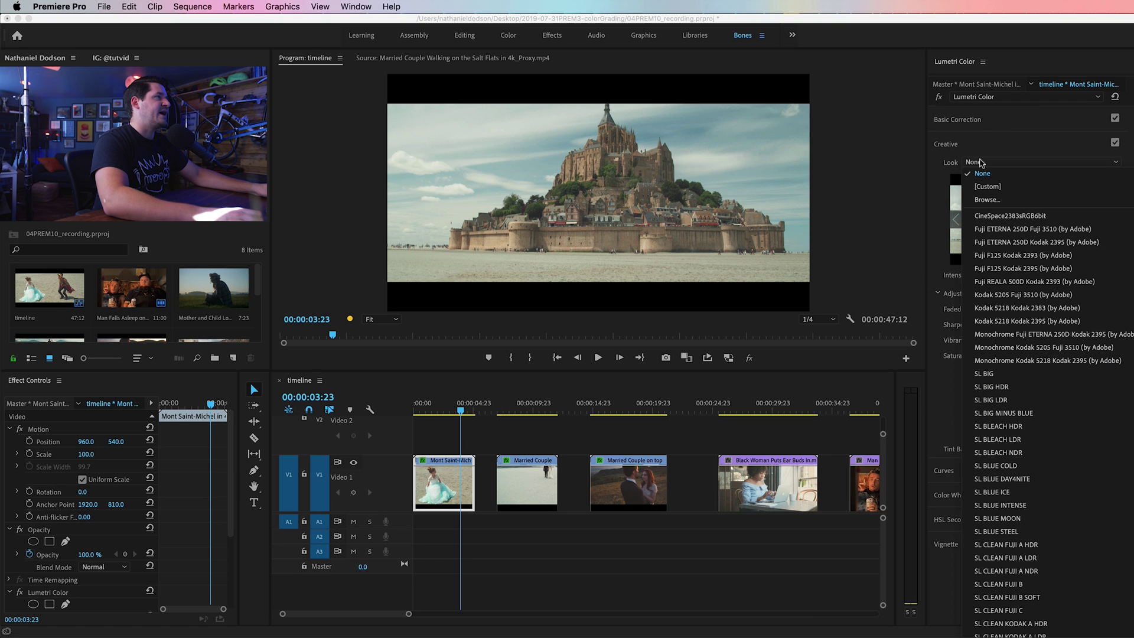
pyautogui.click(988, 200)
pyautogui.doubleClick(589, 119)
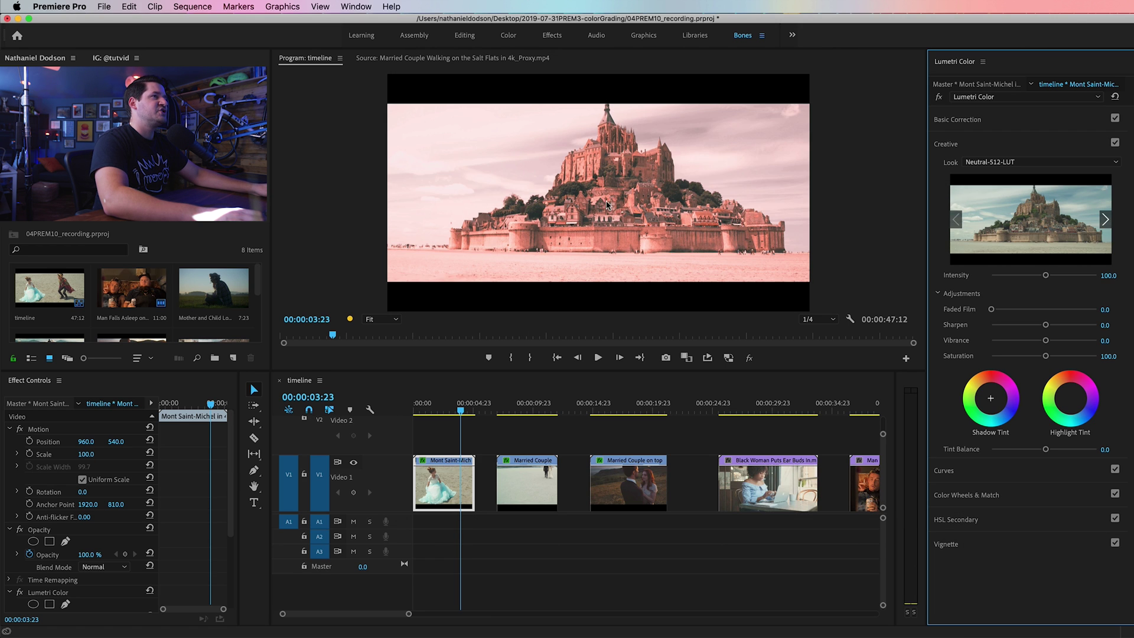
pyautogui.moveTo(1031, 275); pyautogui.dragTo(1027, 277)
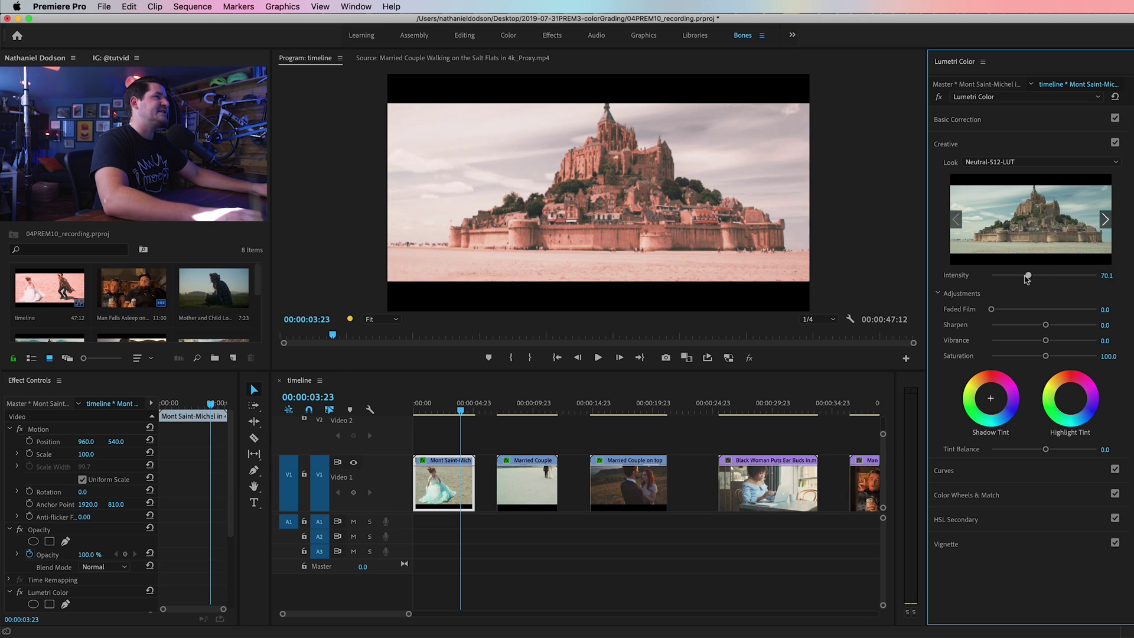
pyautogui.click(1013, 120)
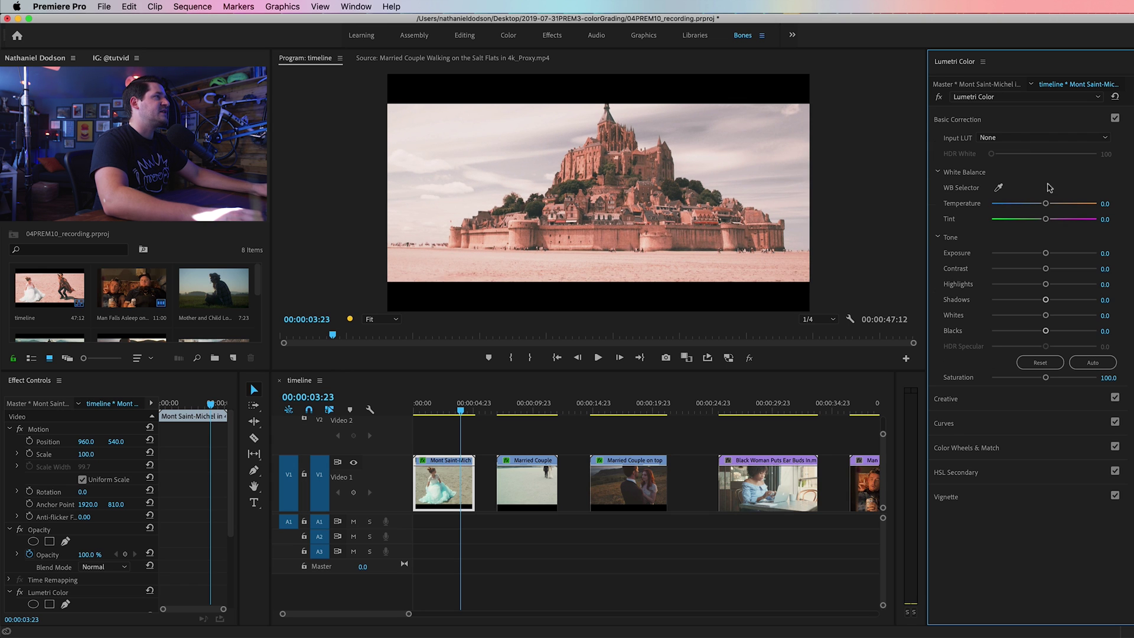
# - Set Temperature 25.4, Exposure -0.5, Contrast 24.3, Highlights -27.7, Shadows -2.8, Saturation 89.3
pyautogui.moveTo(1046, 206); pyautogui.dragTo(1058, 209)
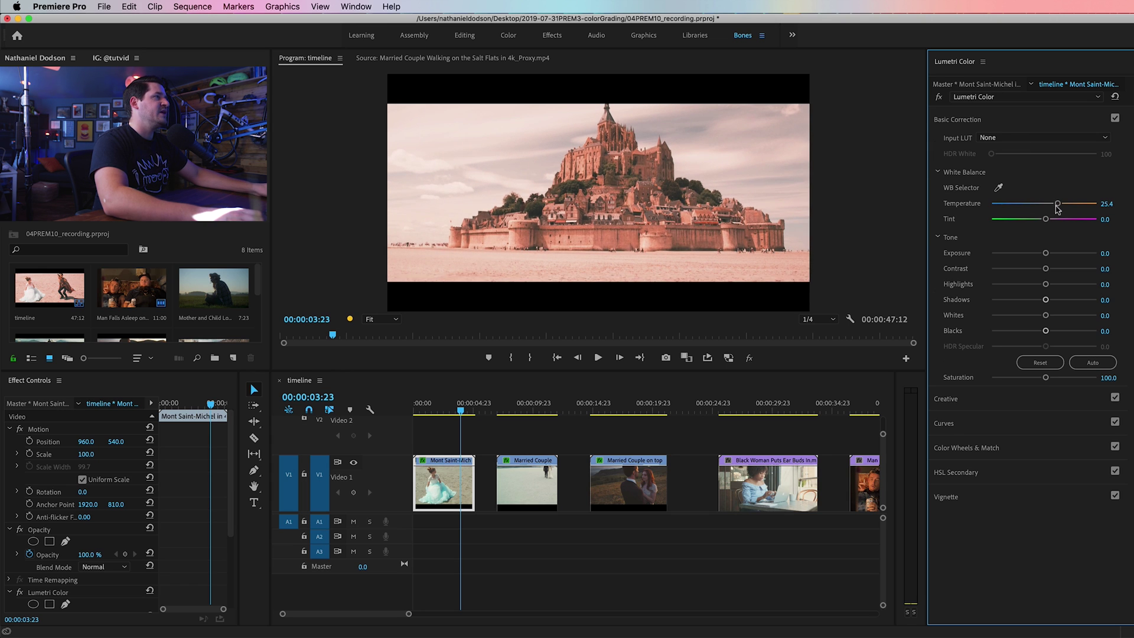
pyautogui.moveTo(1046, 254); pyautogui.dragTo(1049, 271)
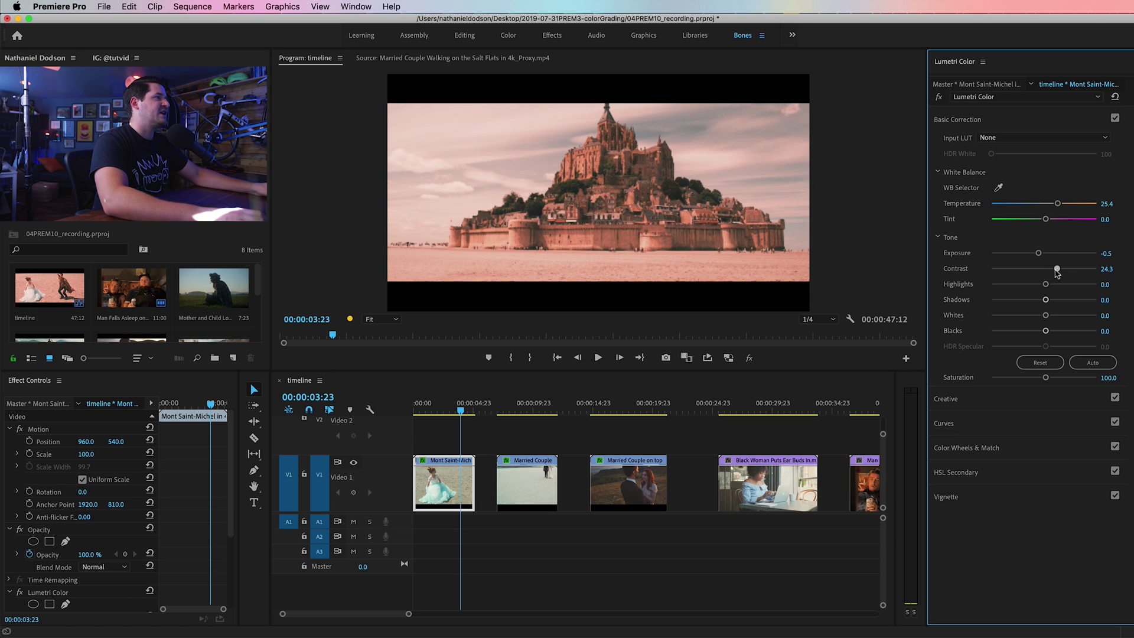
pyautogui.moveTo(1046, 301); pyautogui.dragTo(1030, 286)
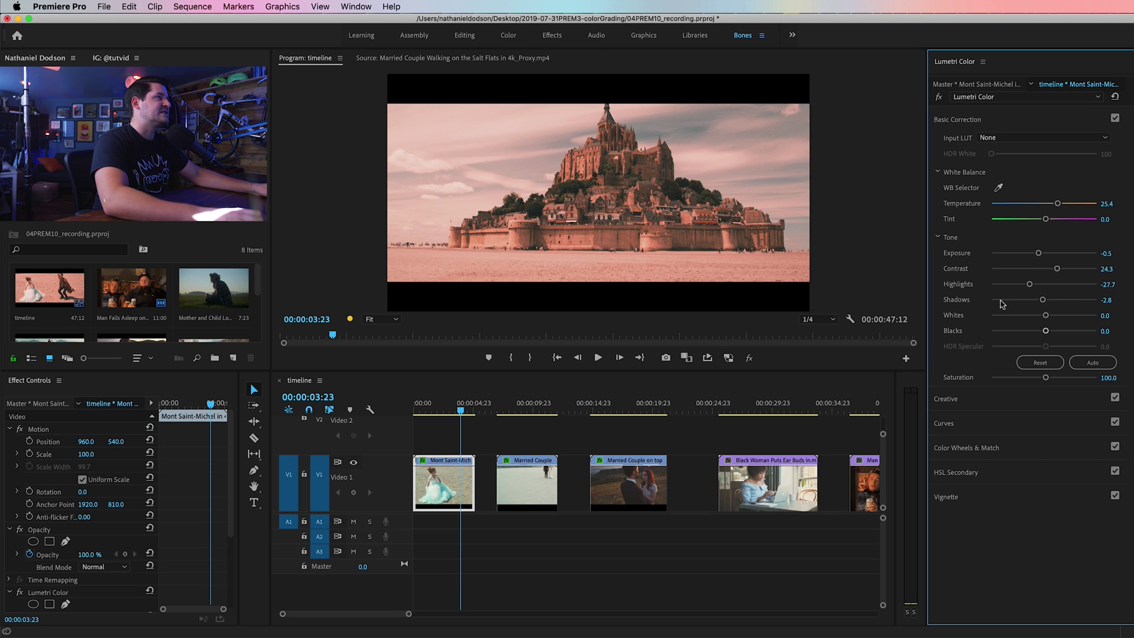
pyautogui.moveTo(1047, 381); pyautogui.dragTo(1042, 381)
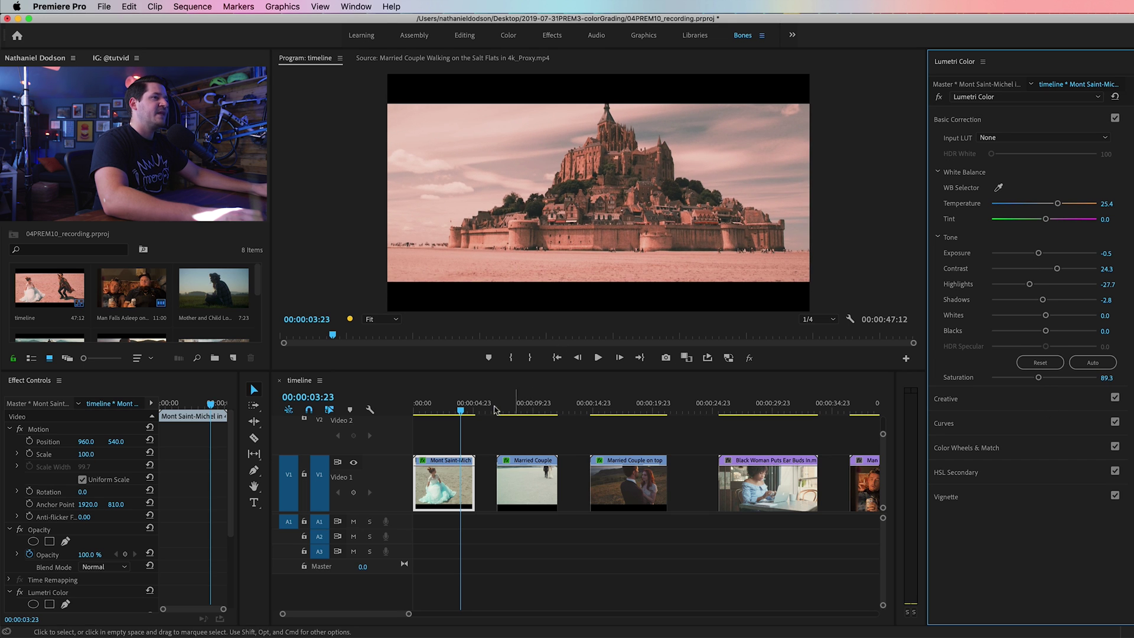
# - Scrub the sequence from 00:00:03:05 to compare the graded clips
pyautogui.click(451, 408)
pyautogui.moveTo(443, 411)
pyautogui.mouseDown()
pyautogui.moveTo(417, 410)
pyautogui.moveTo(461, 410)
pyautogui.mouseUp()
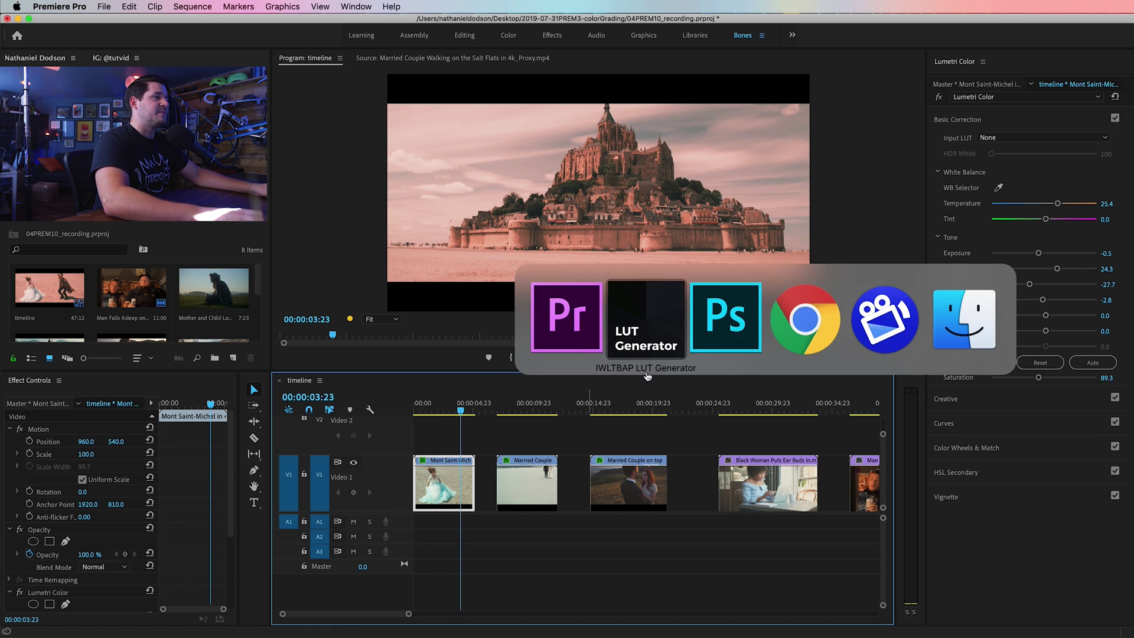
pyautogui.press('super+Tab')
# - Compare the graded still.png in Photoshop with Chrome's generator.iwltbap.com LUT Generator page, then return to Premiere Pro
pyautogui.click(734, 317)
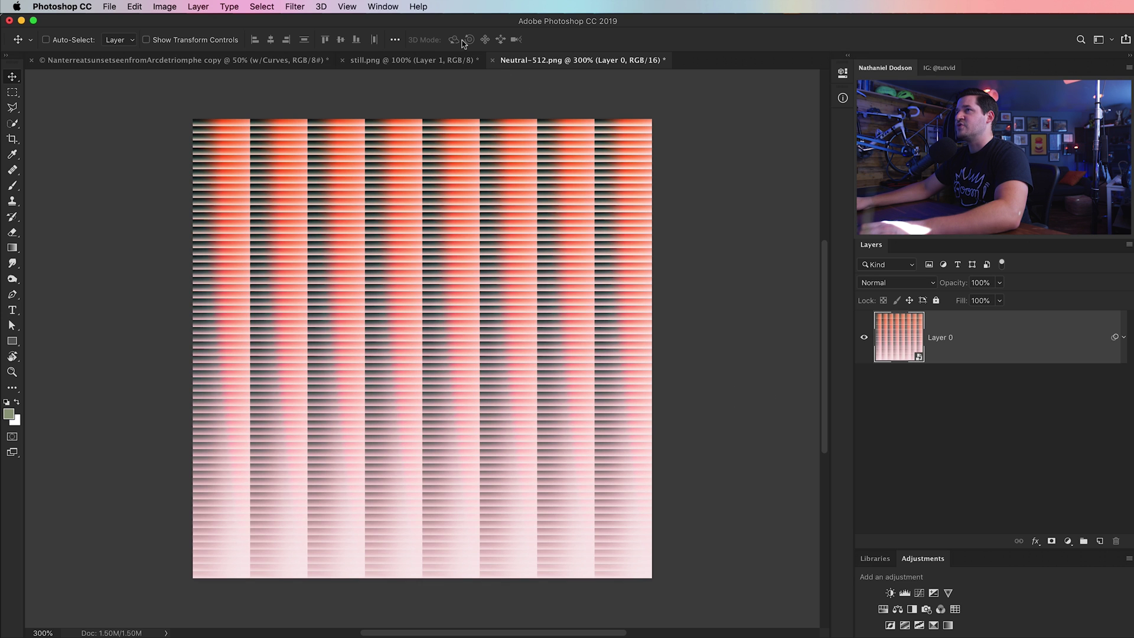
pyautogui.hotkey('ctrl', 'shift', 'Tab')
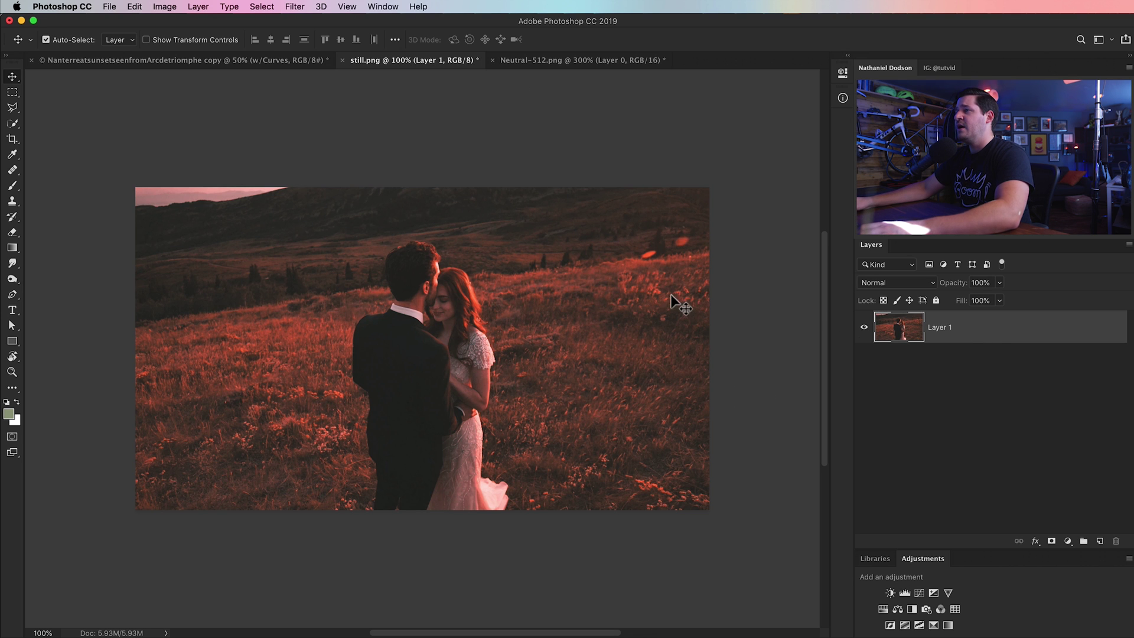
pyautogui.press('super+Tab')
pyautogui.press('super+Tab')
pyautogui.press('super+Tab')
pyautogui.press('super+Tab')
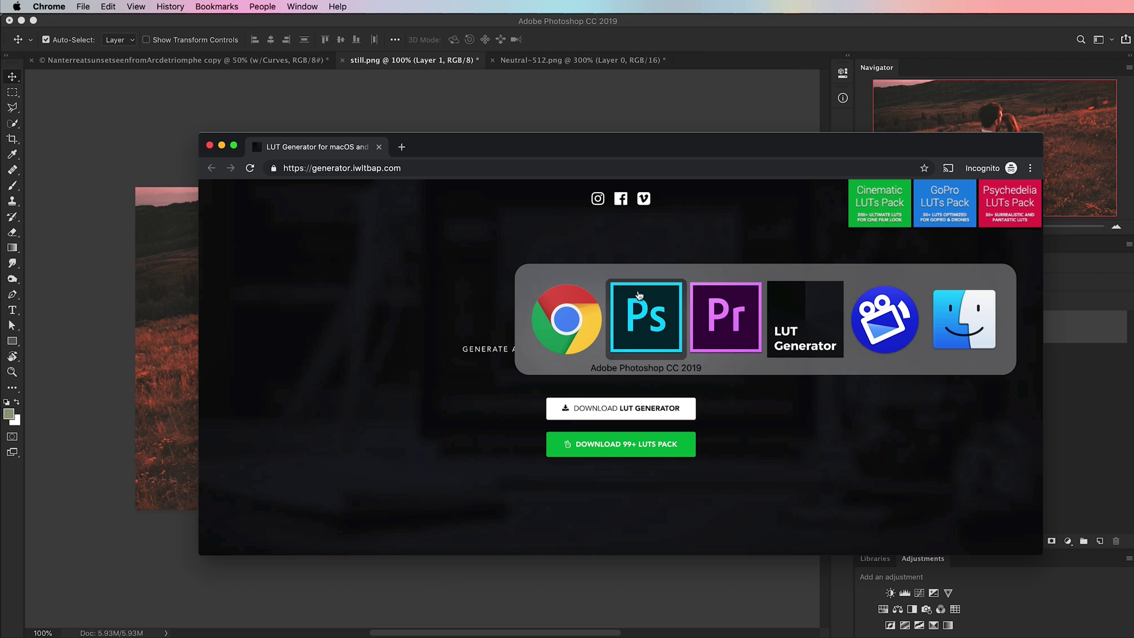
pyautogui.press('Escape')
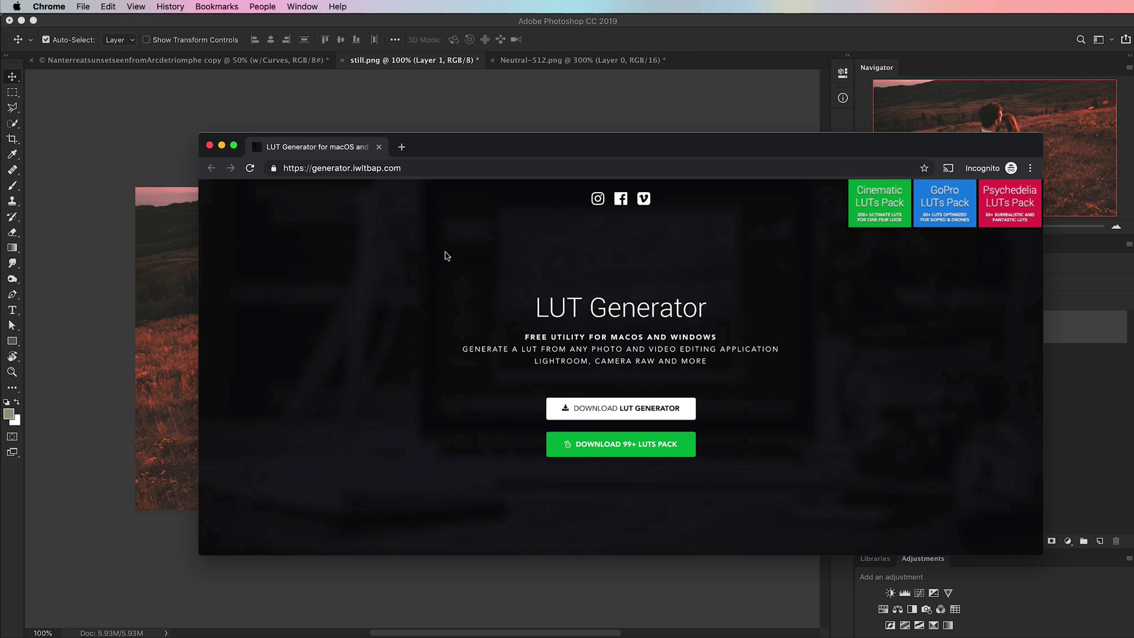
pyautogui.click(574, 102)
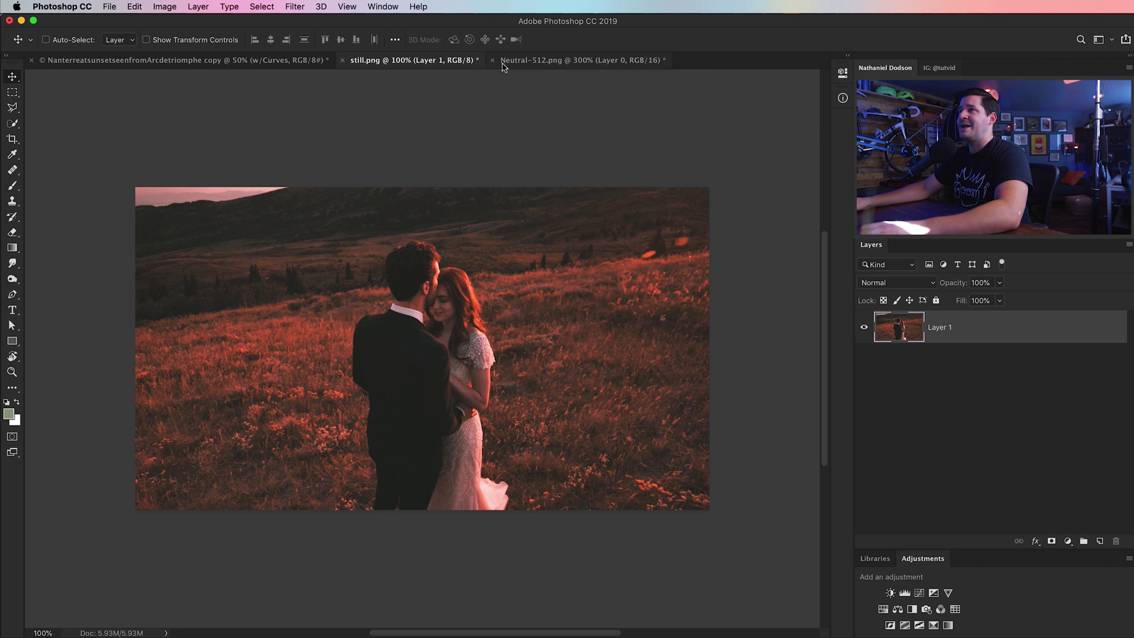
pyautogui.press('super+Tab')
pyautogui.click(719, 288)
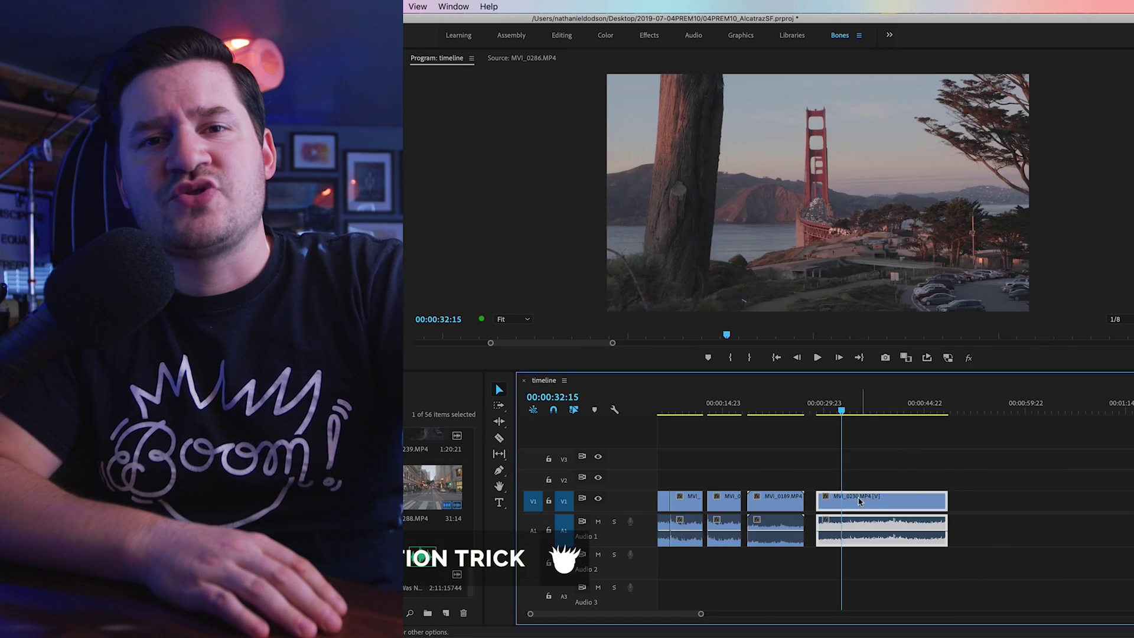
# - Move MVI_0230 up to V2, lock all audio tracks, and pick the Track Select Forward tool
pyautogui.moveTo(860, 501); pyautogui.dragTo(882, 501)
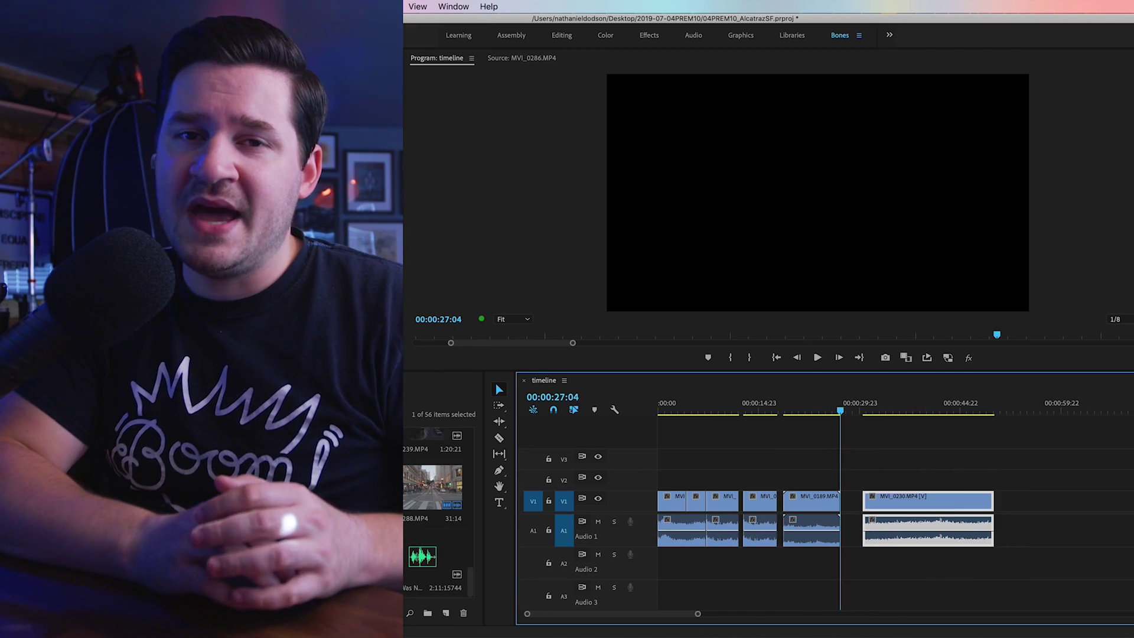
pyautogui.click(707, 410)
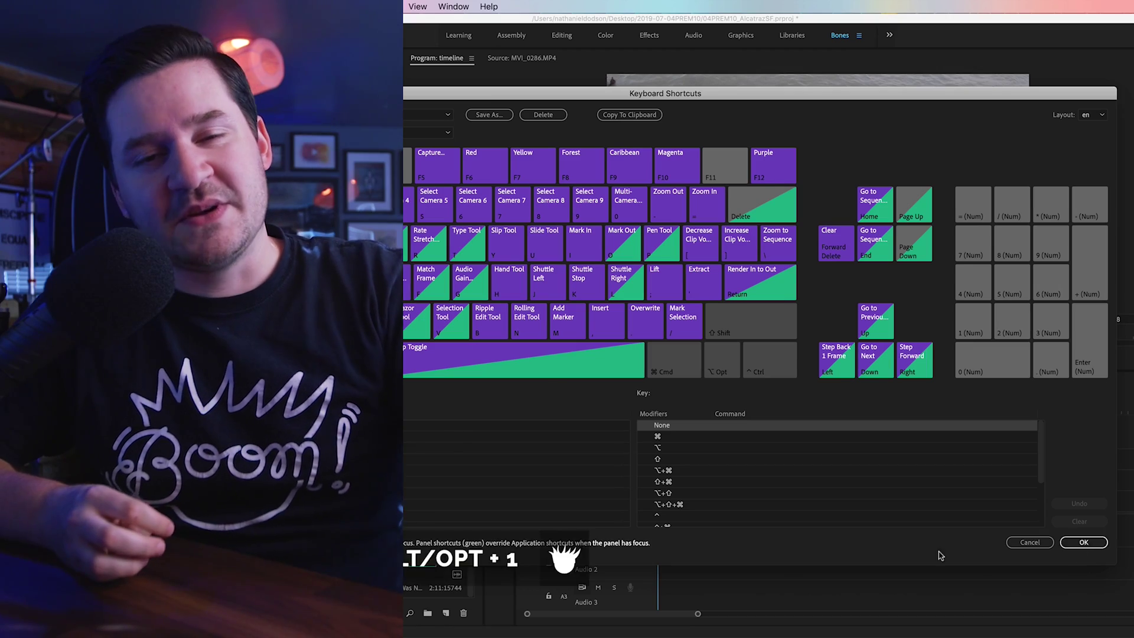
pyautogui.keyDown('alt'); pyautogui.click(549, 530); pyautogui.keyUp('alt')
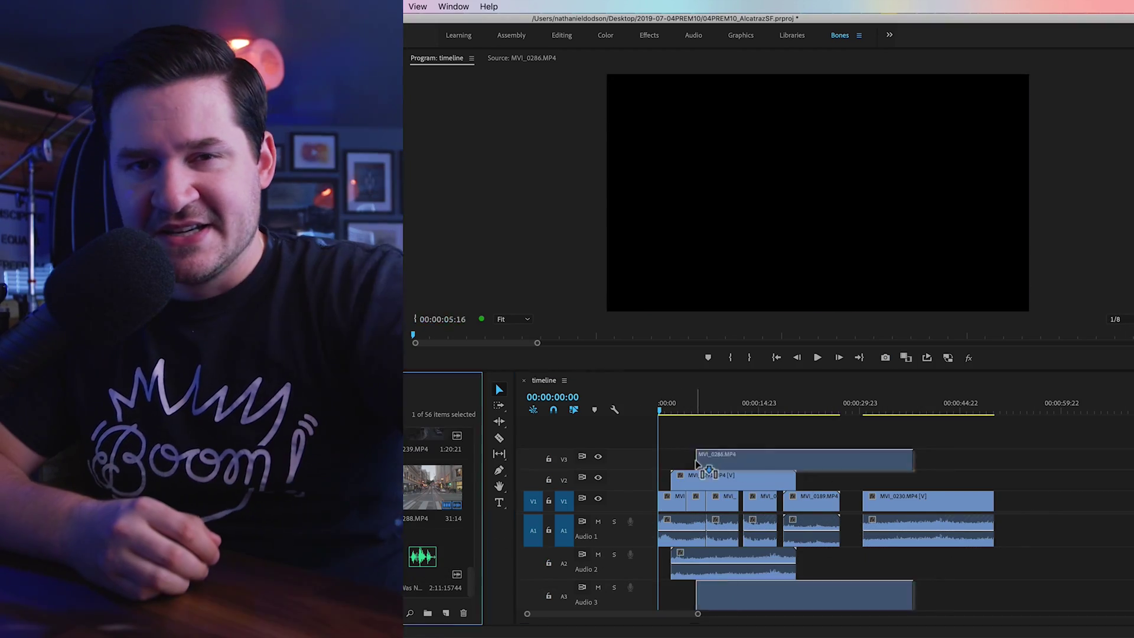
pyautogui.click(499, 405)
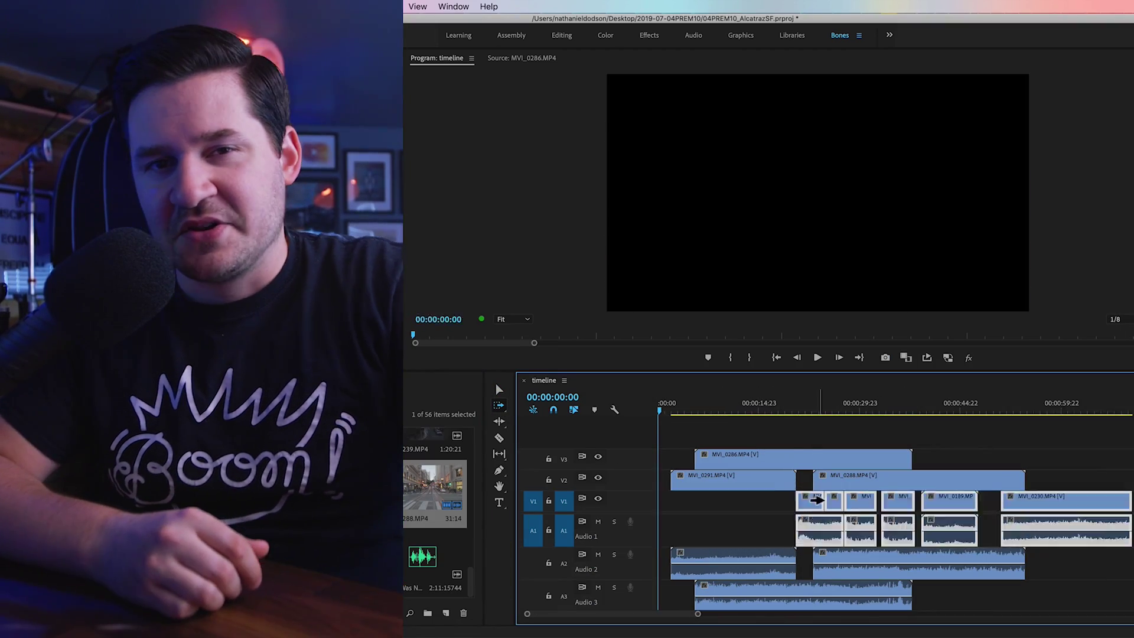